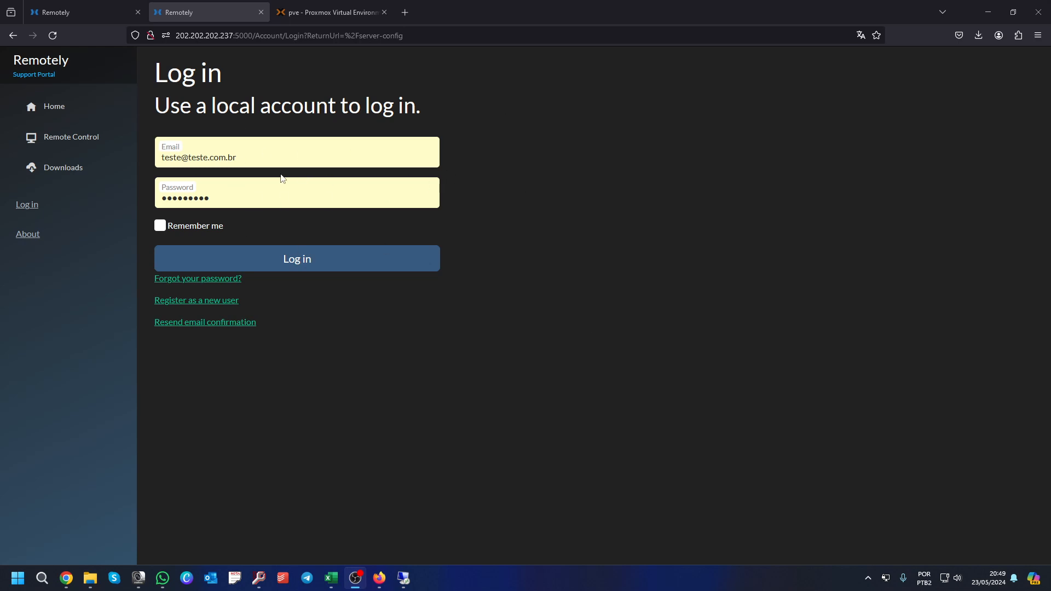
Log in to the support portal with the account email and password already filled in.
left_click_drag(257, 159, 156, 159)
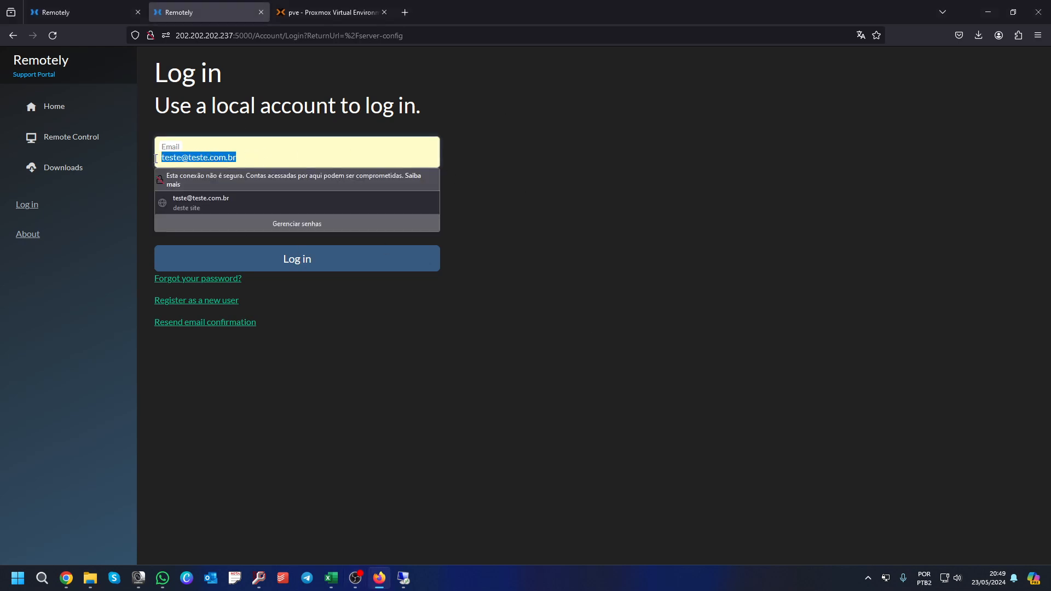
left_click(523, 186)
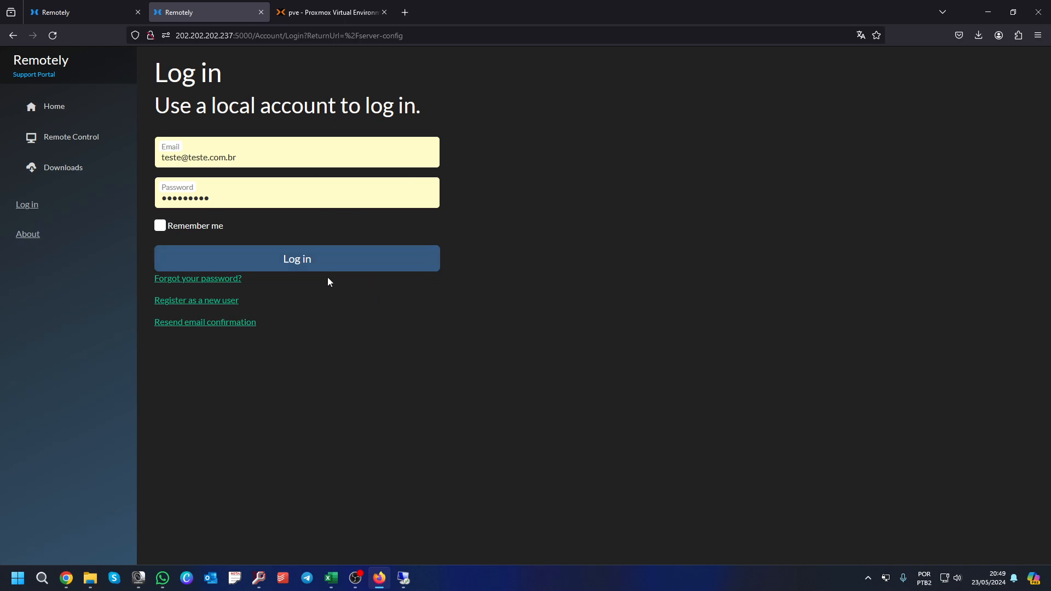
left_click_drag(254, 159, 135, 162)
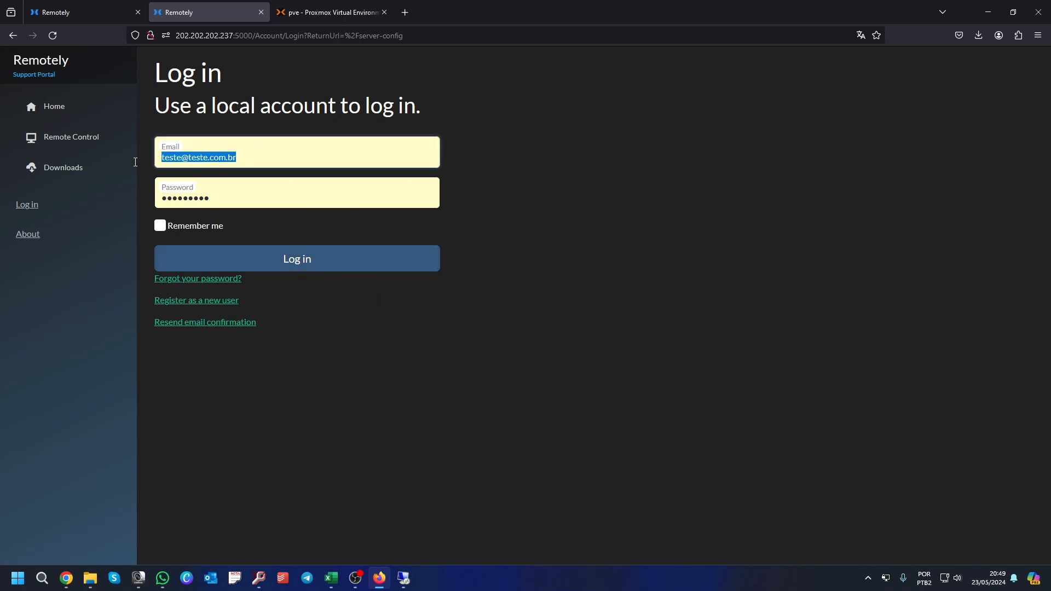
left_click_drag(219, 198, 158, 196)
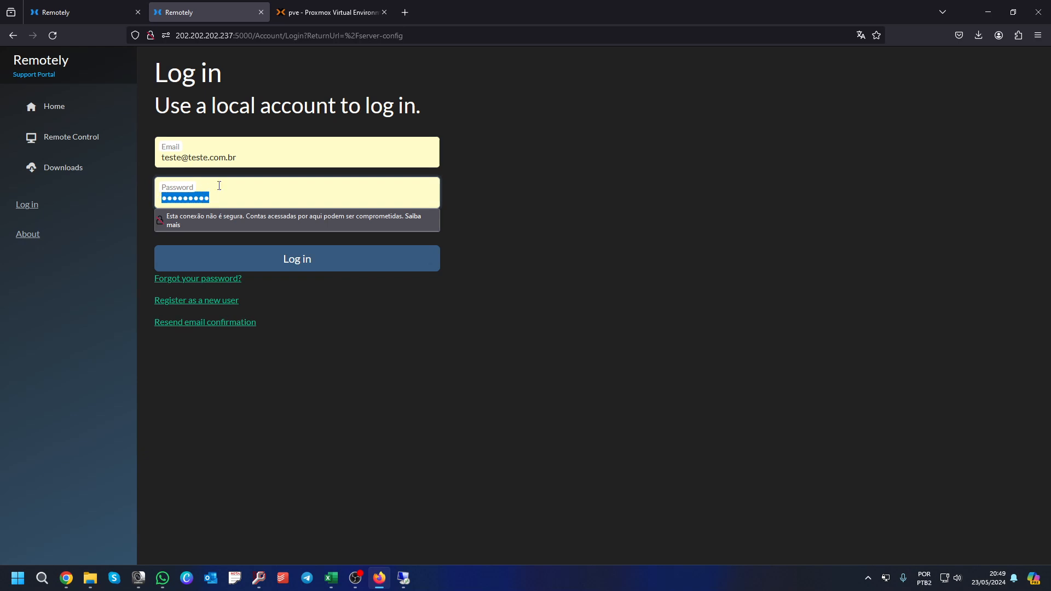
left_click(508, 293)
left_click(335, 270)
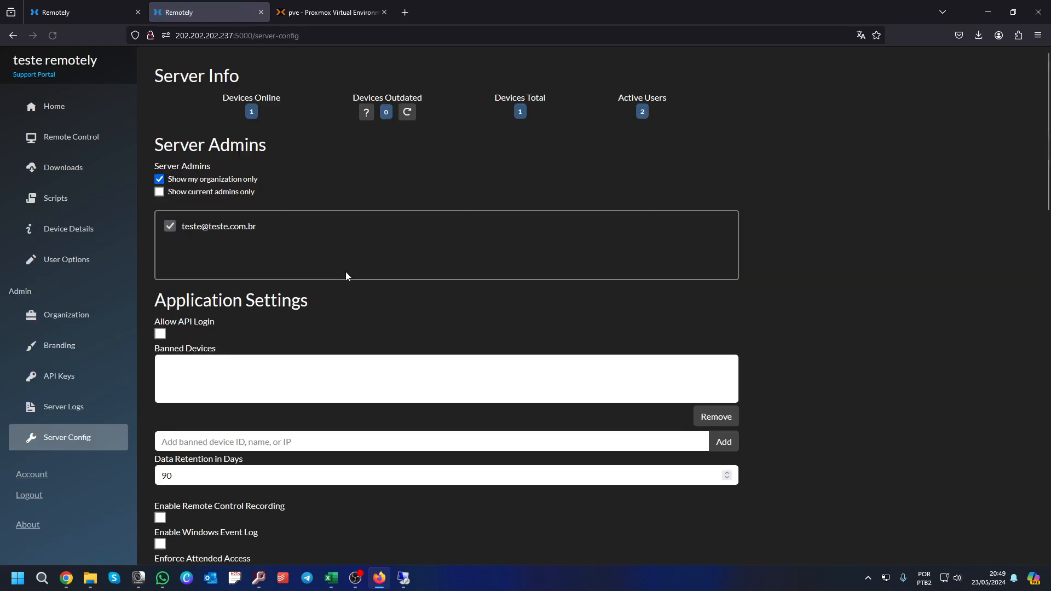
Open the Home page with the device list and view the available device groups.
left_click(64, 110)
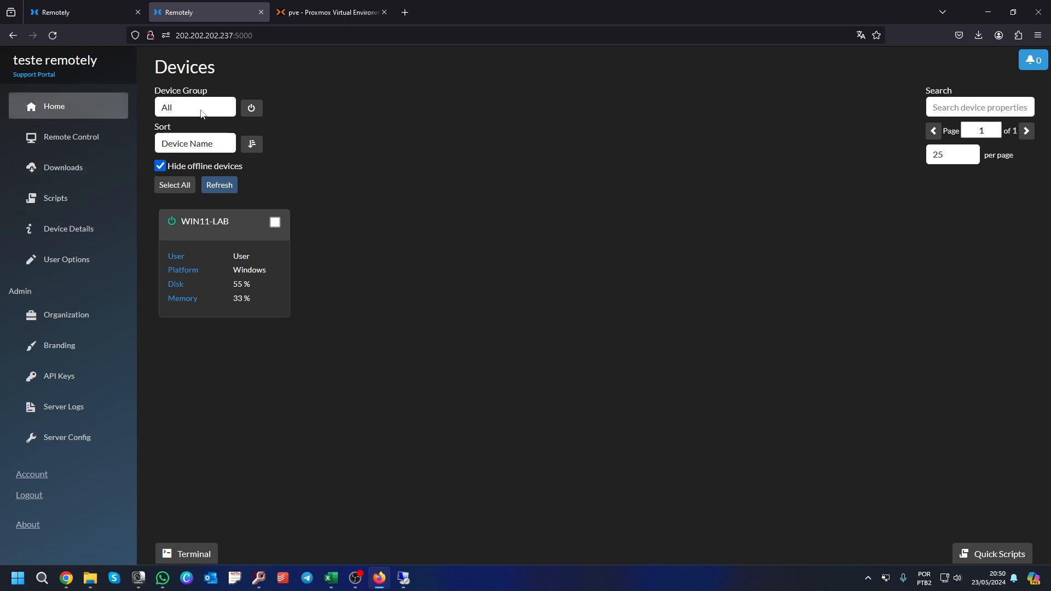
left_click_drag(170, 90, 205, 90)
left_click(359, 100)
left_click(218, 114)
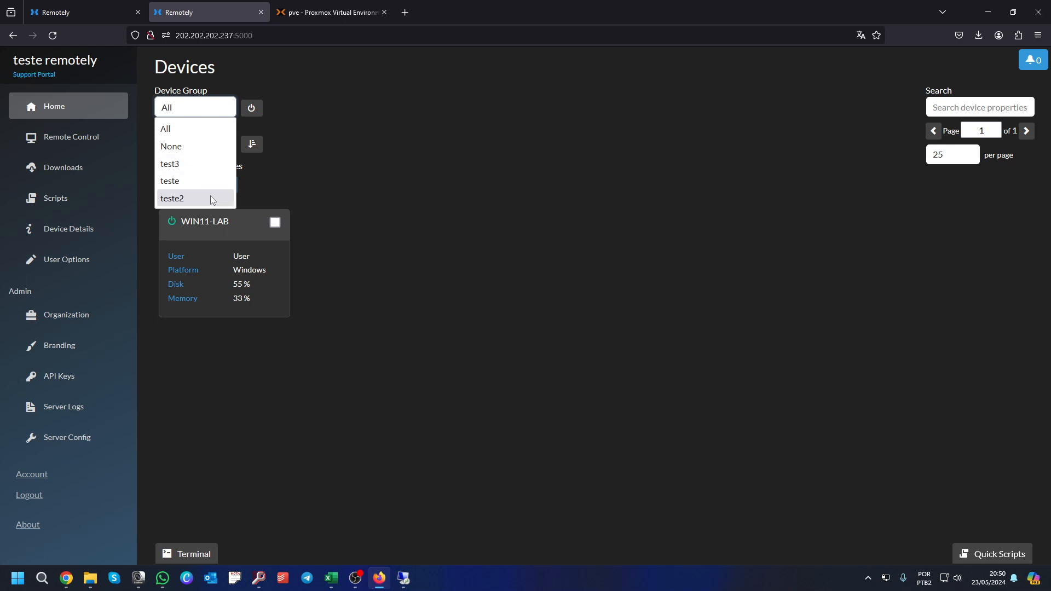
left_click(379, 203)
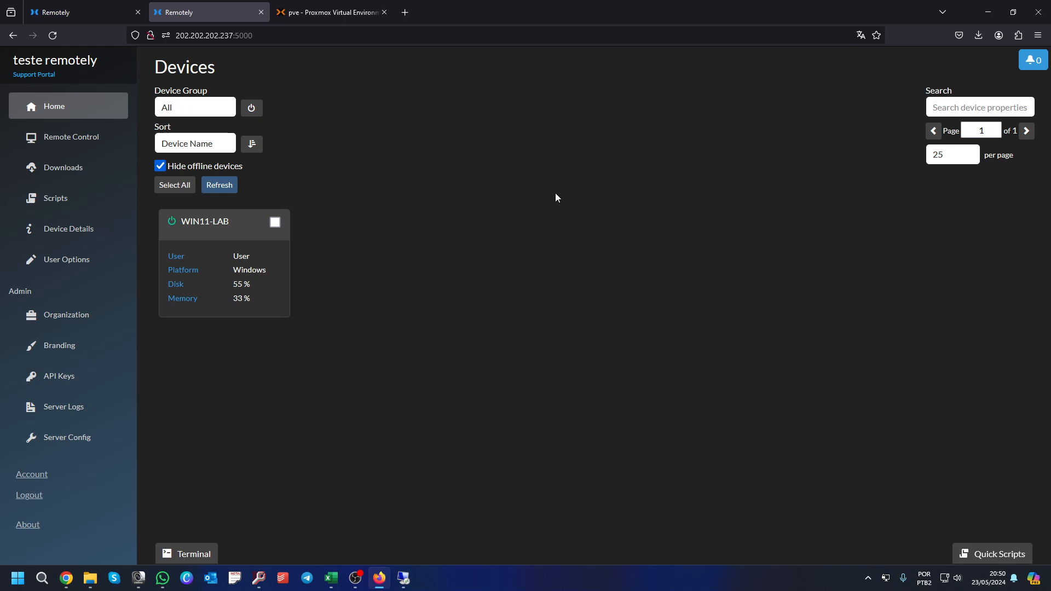
Filter the device list by the group test3 and toggle the hiding of offline devices off and on.
left_click(209, 109)
left_click(208, 162)
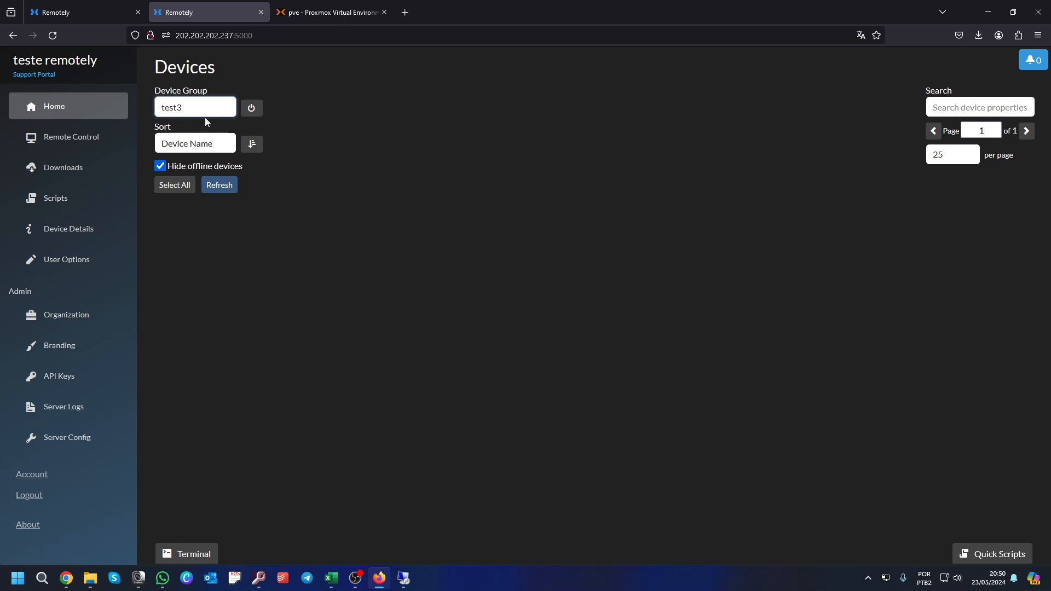
left_click(199, 168)
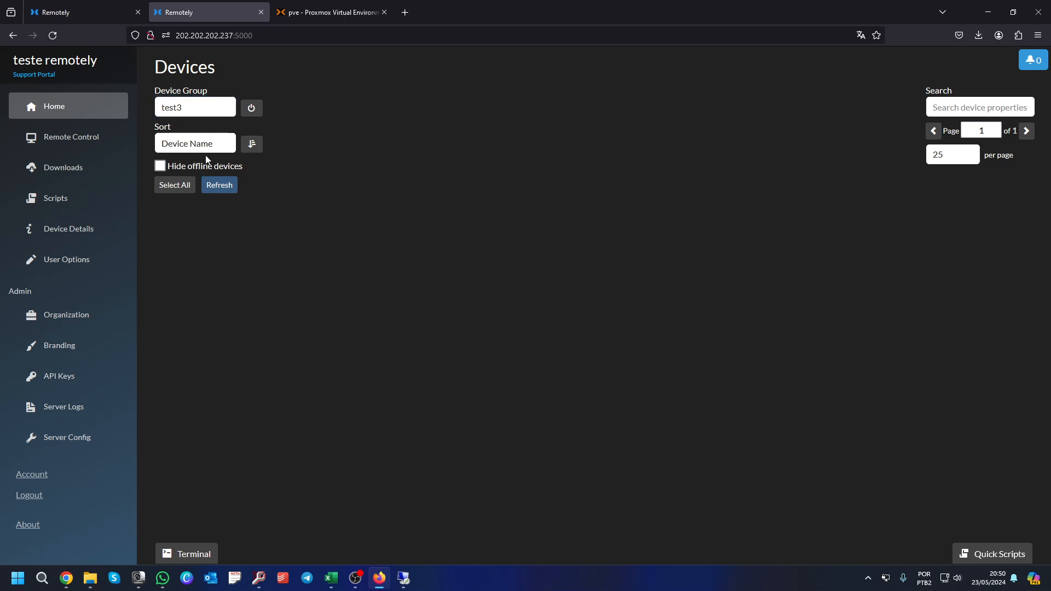
left_click(180, 168)
Filter the device list by the group teste and start a remote control session on WIN11-LAB.
left_click(176, 107)
left_click(195, 178)
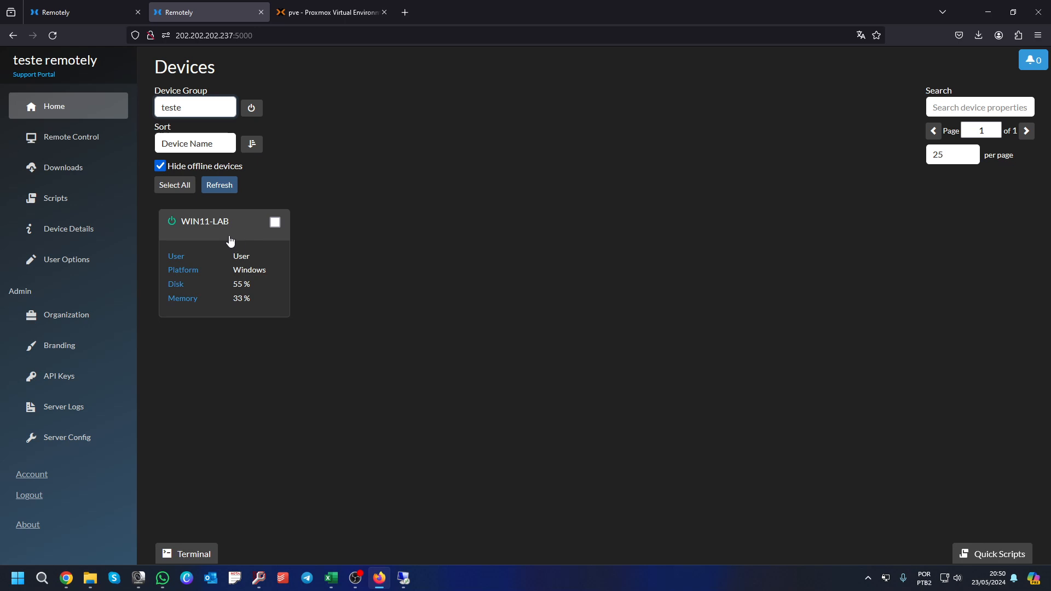
left_click(226, 233)
left_click(438, 262)
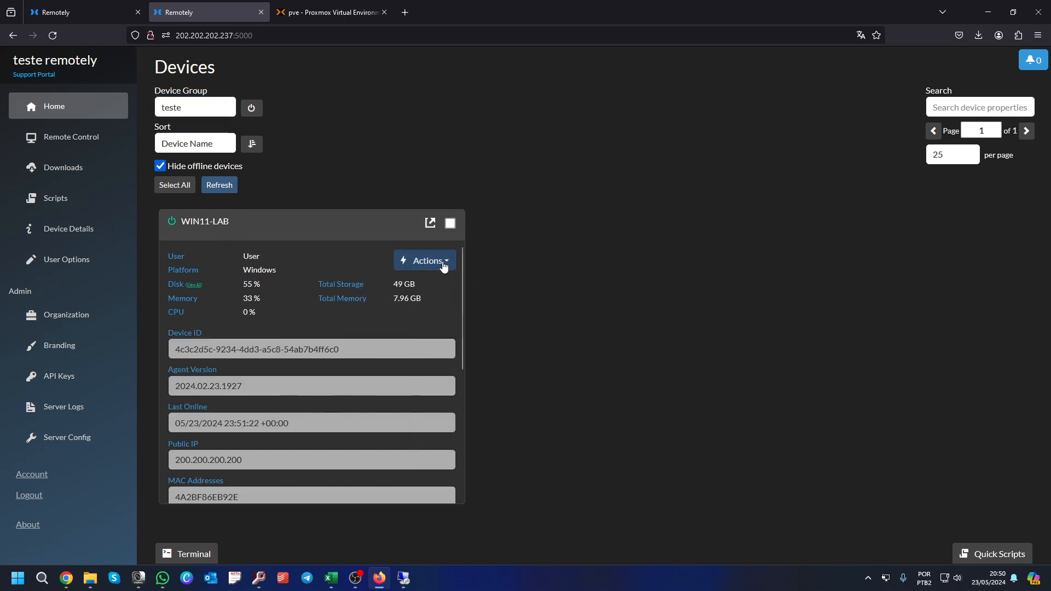
left_click(454, 306)
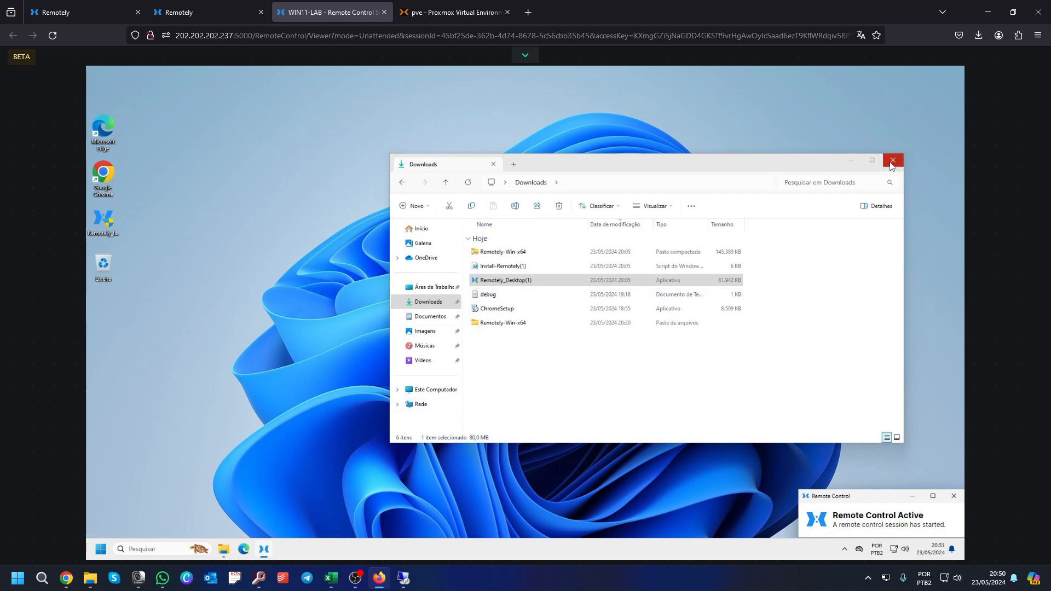
Browse the Área de Trabalho, Downloads and Documentos folders in the remote computer's file explorer.
left_click(441, 390)
left_click(427, 288)
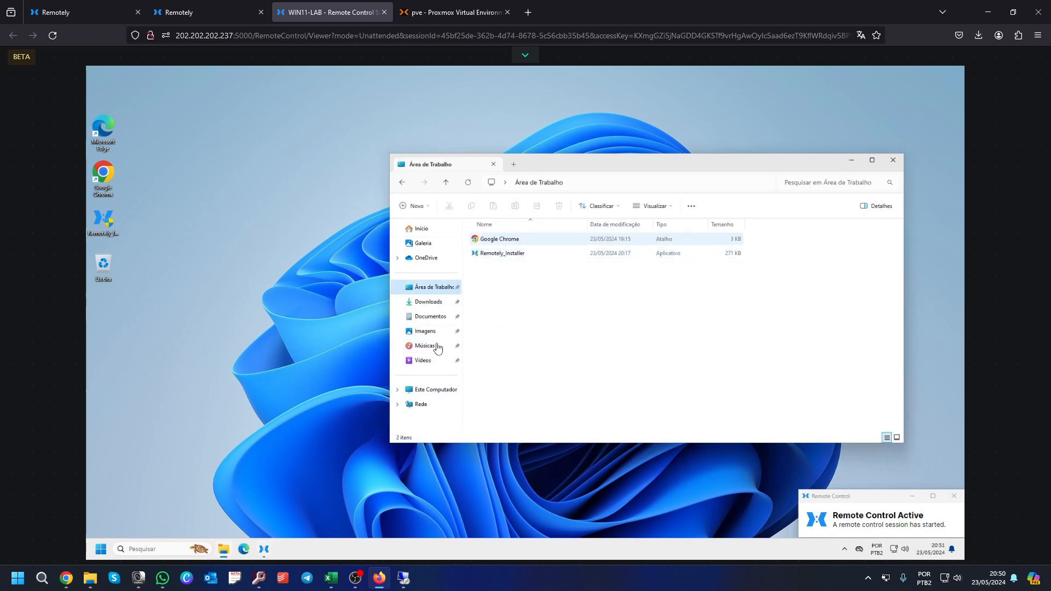
left_click(429, 305)
left_click(430, 316)
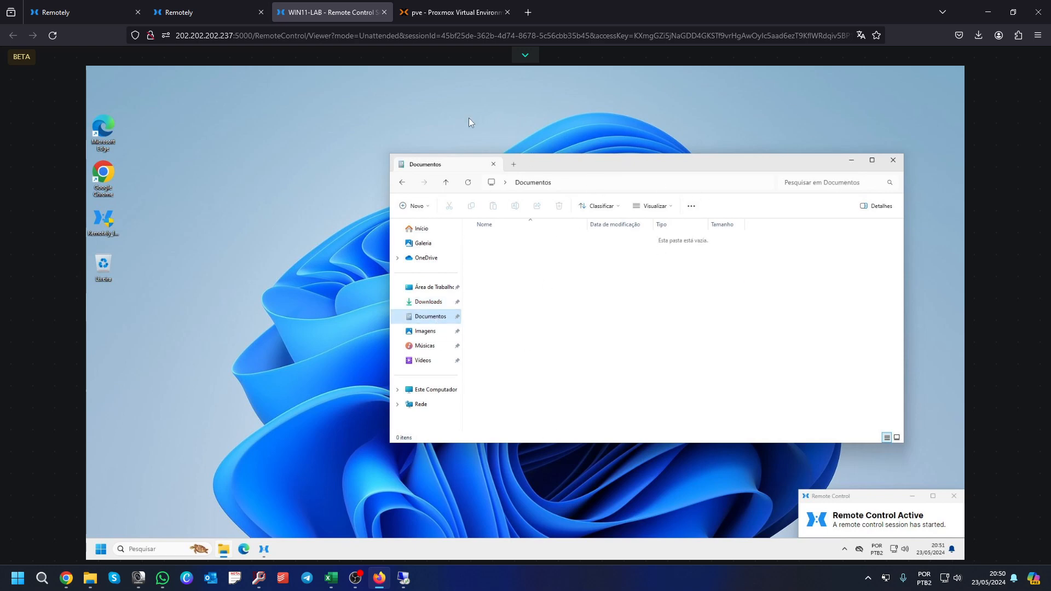
Expand the remote session controls to view the monitor list, and toggle View Only mode on and off.
left_click(532, 57)
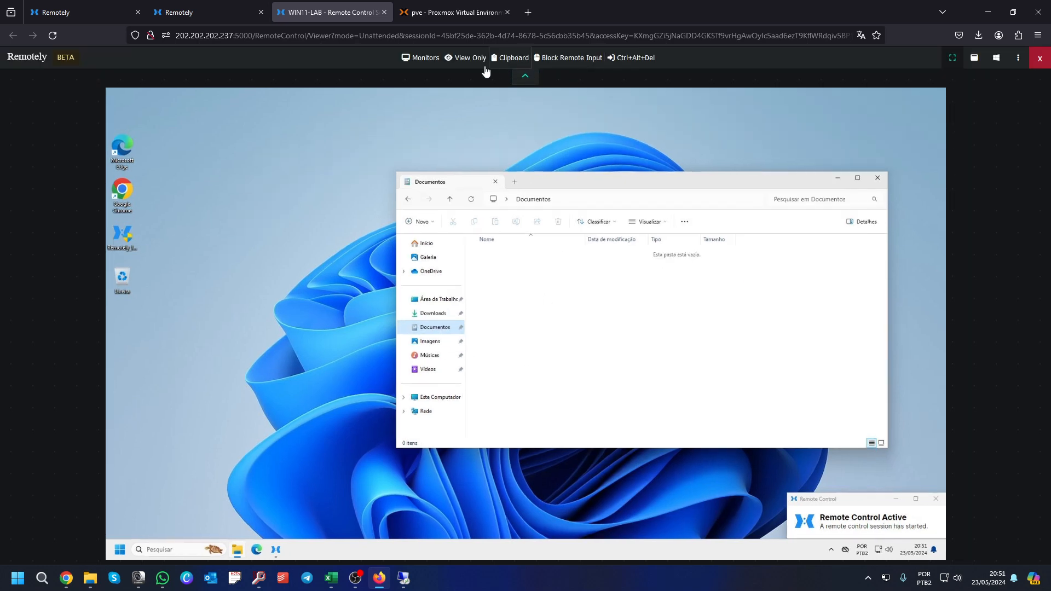
left_click(426, 60)
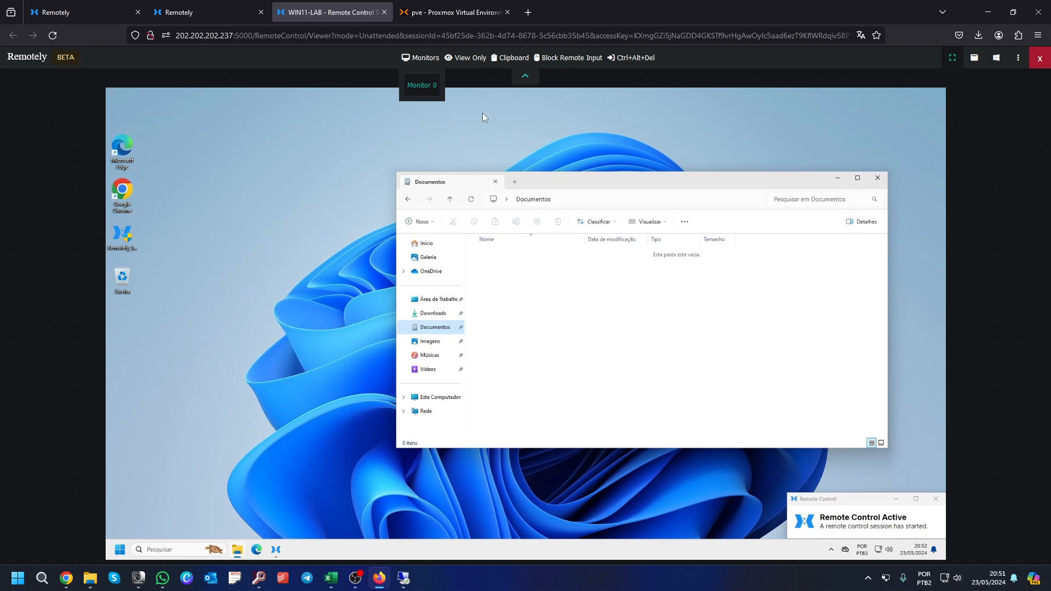
left_click(472, 67)
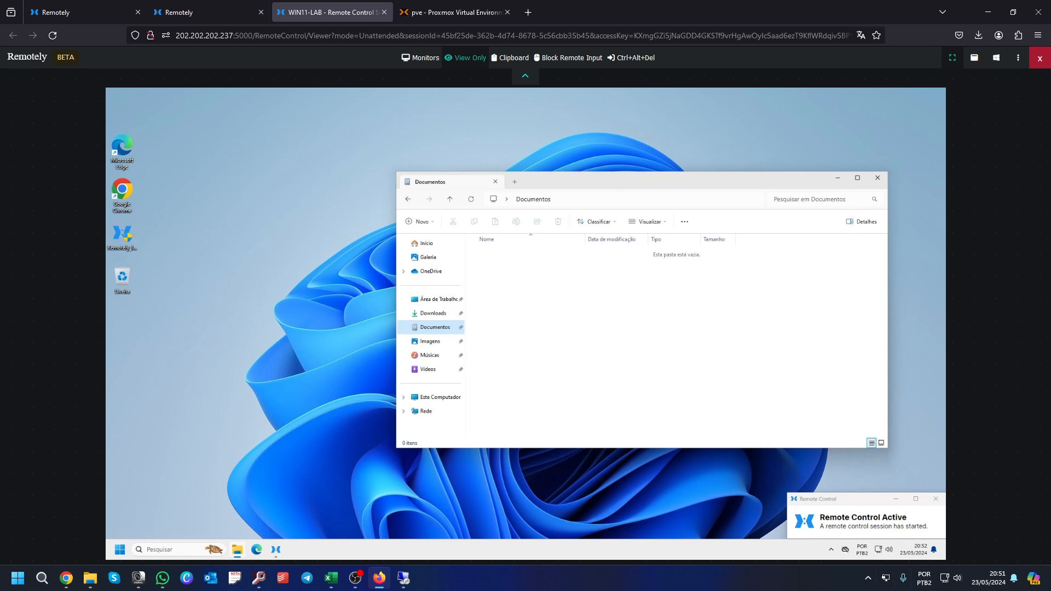
left_click(464, 58)
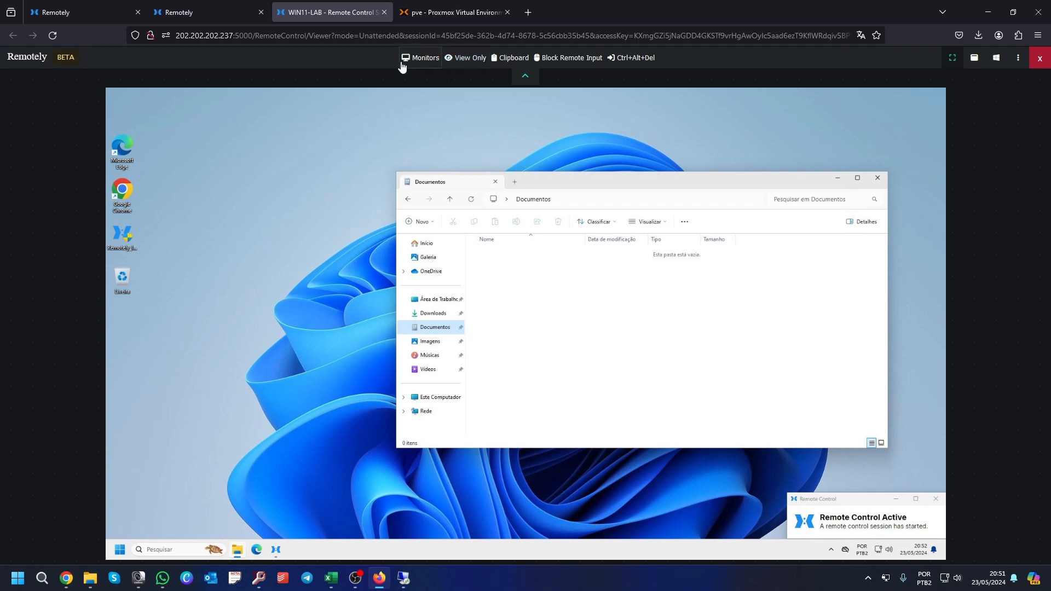
Try to send the clipboard text to the remote computer with Type Clipboard.
left_click(511, 58)
left_click(519, 86)
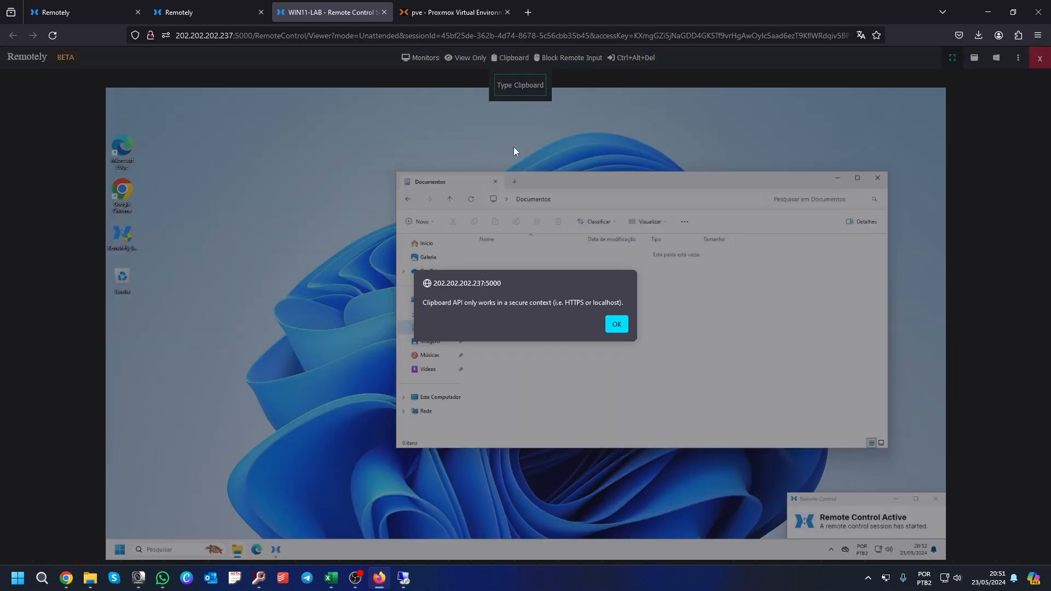
left_click(617, 325)
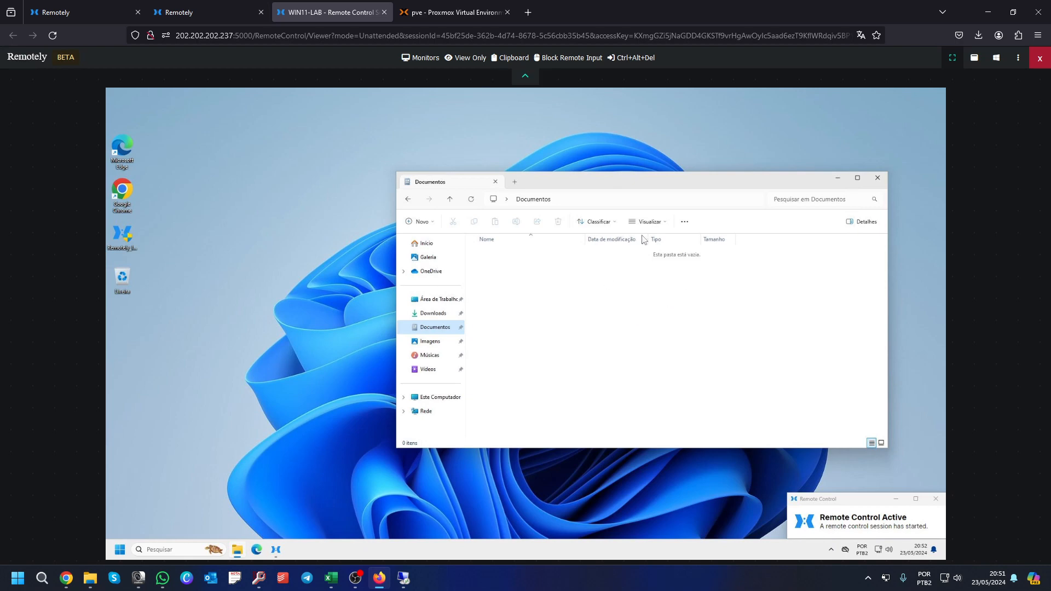
Open the Imagens folder on the remote computer while Block Remote Input is on, and turn the block off again.
left_click(581, 65)
left_click(431, 341)
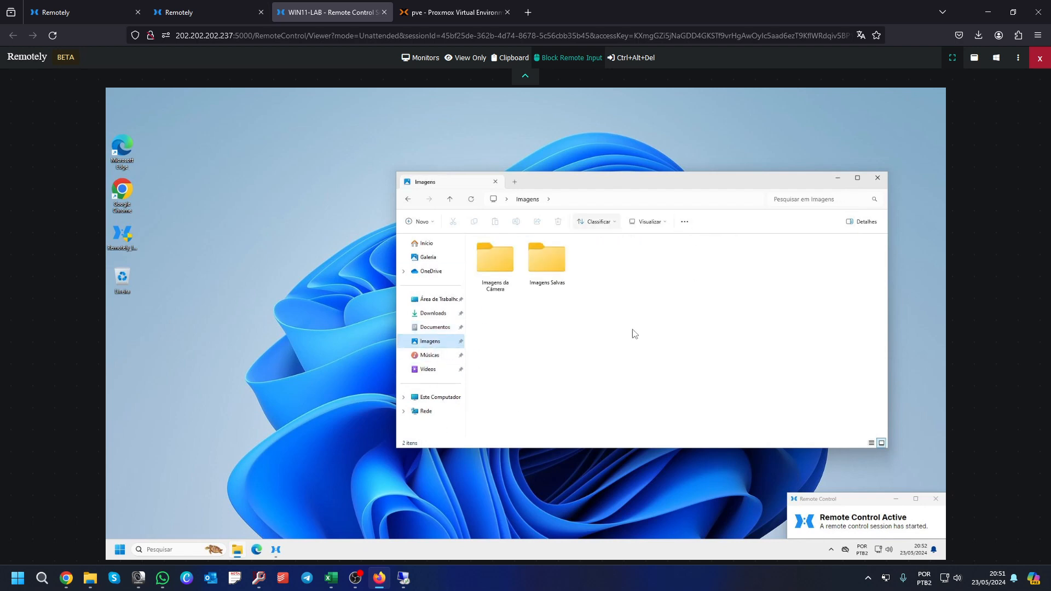
left_click(591, 62)
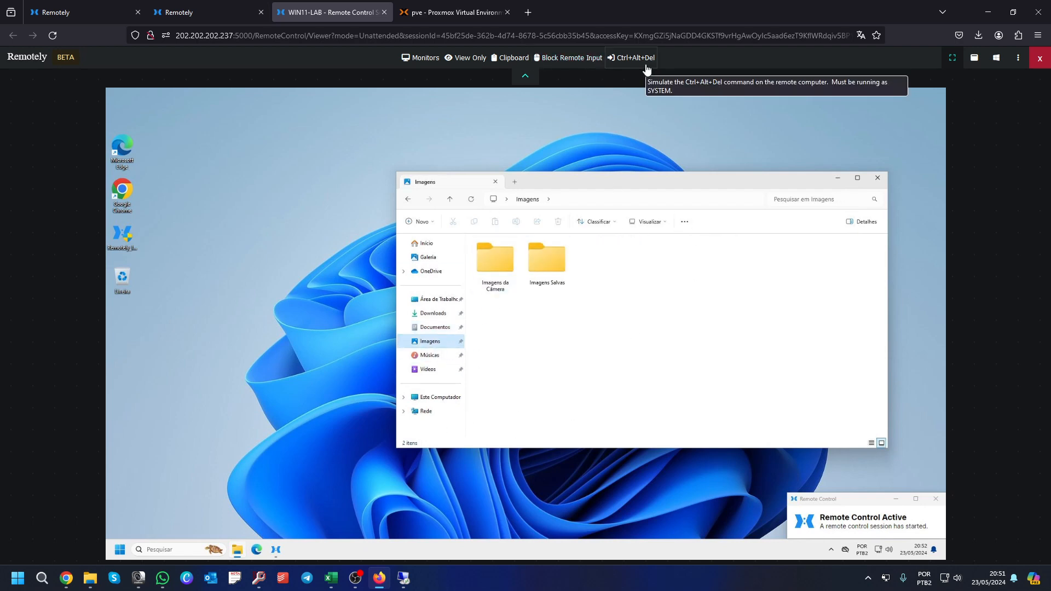
Toggle fitting the remote screen to the window off and on, and enter and leave fullscreen mode.
left_click(952, 58)
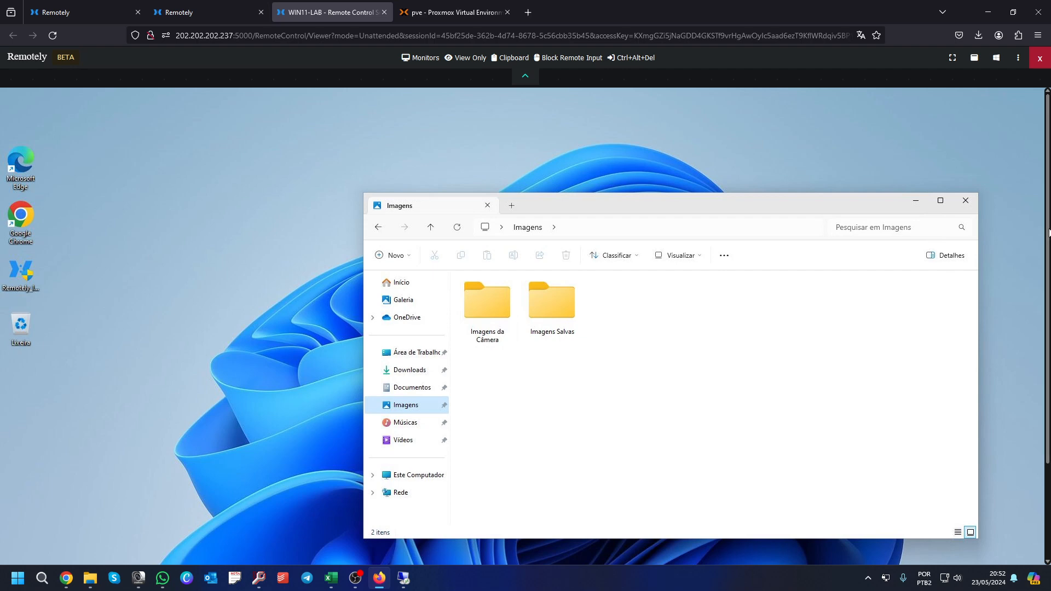
mouse_move(1048, 230)
left_mouse_down()
mouse_move(1049, 330)
mouse_move(1048, 221)
left_mouse_up()
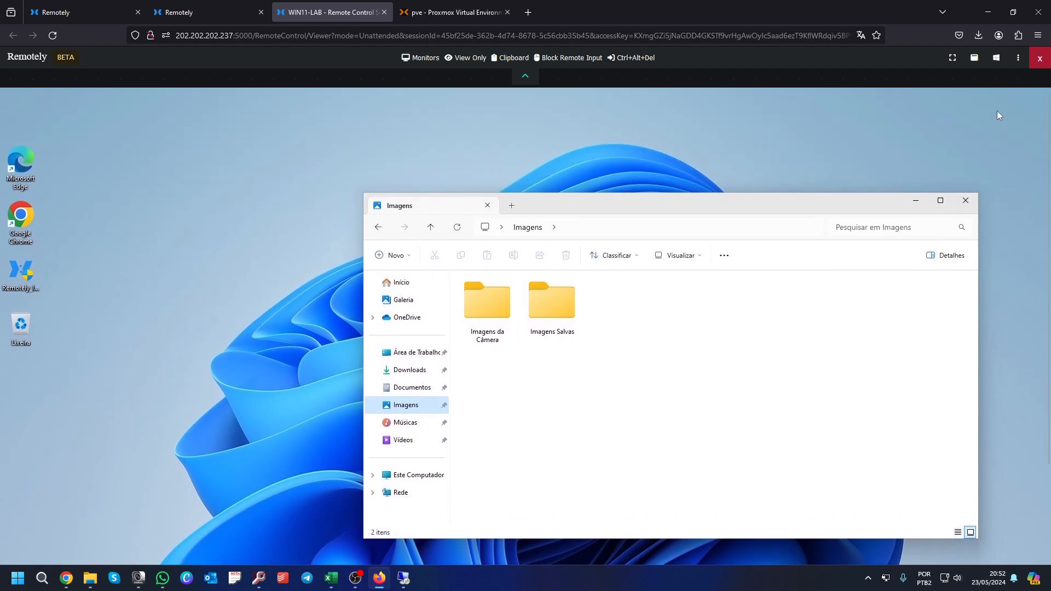
left_click(952, 65)
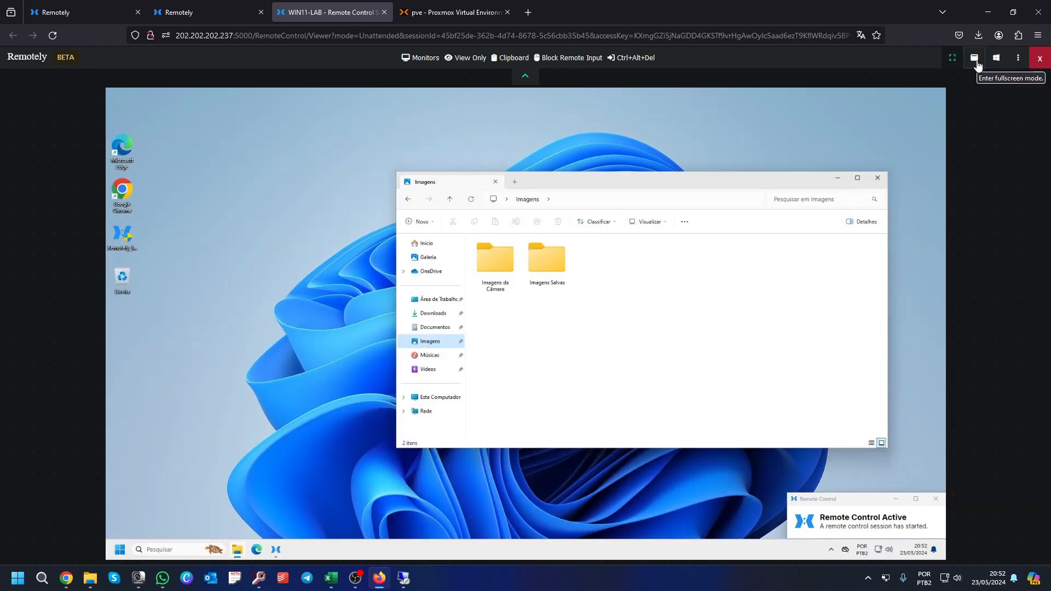
left_click(978, 64)
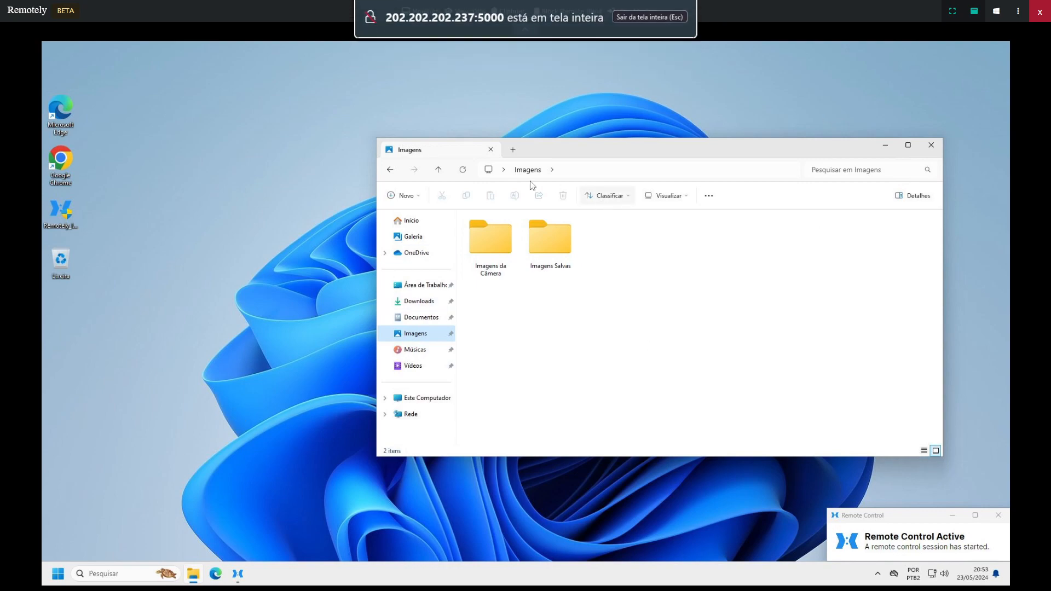
key("Escape")
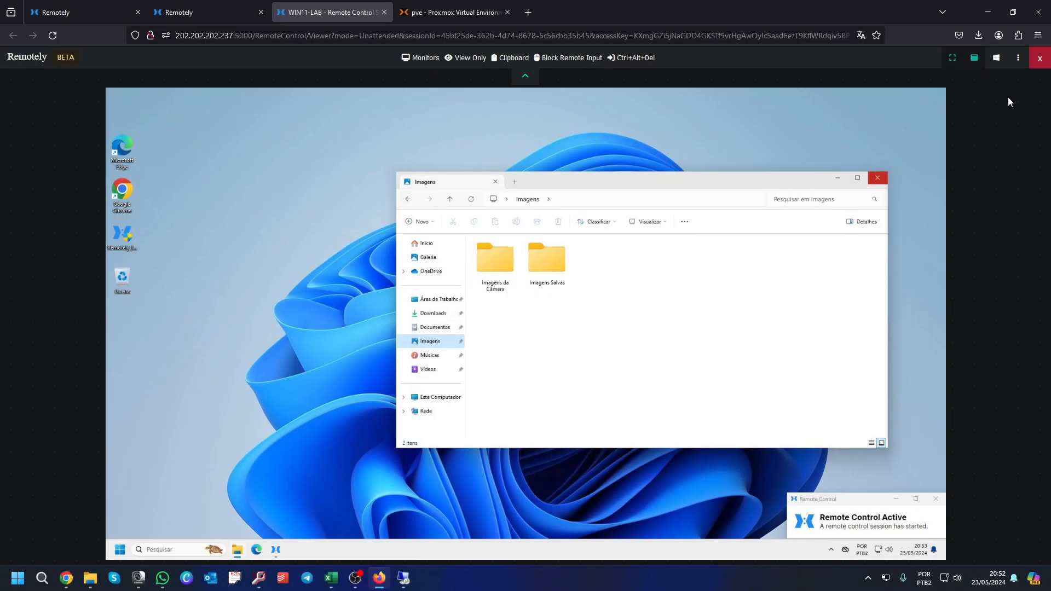
Choose a session from the Change Windows Session list to reconnect the remote control view.
left_click(1004, 64)
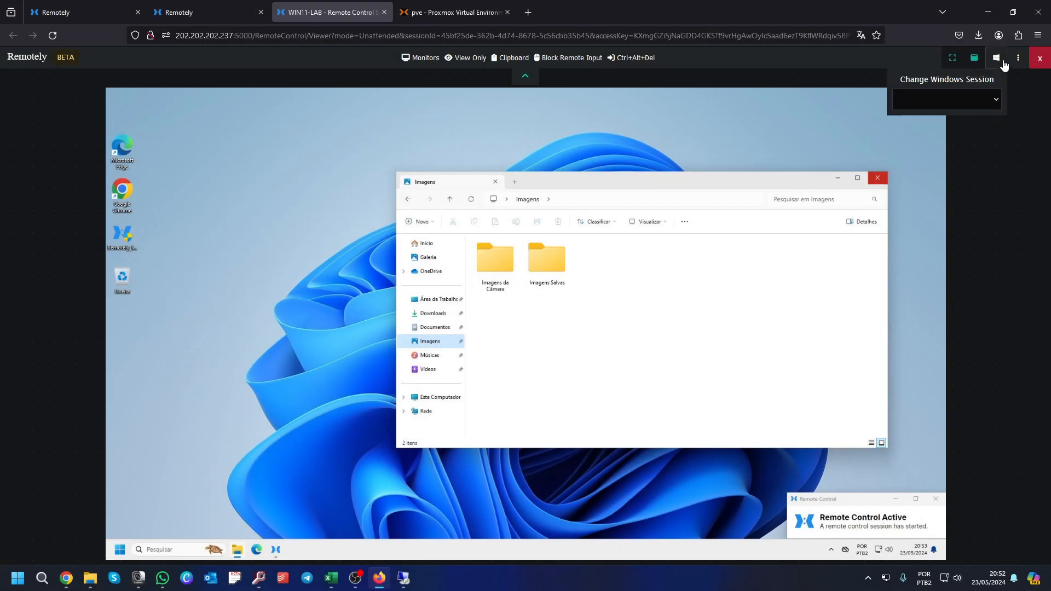
left_click(990, 104)
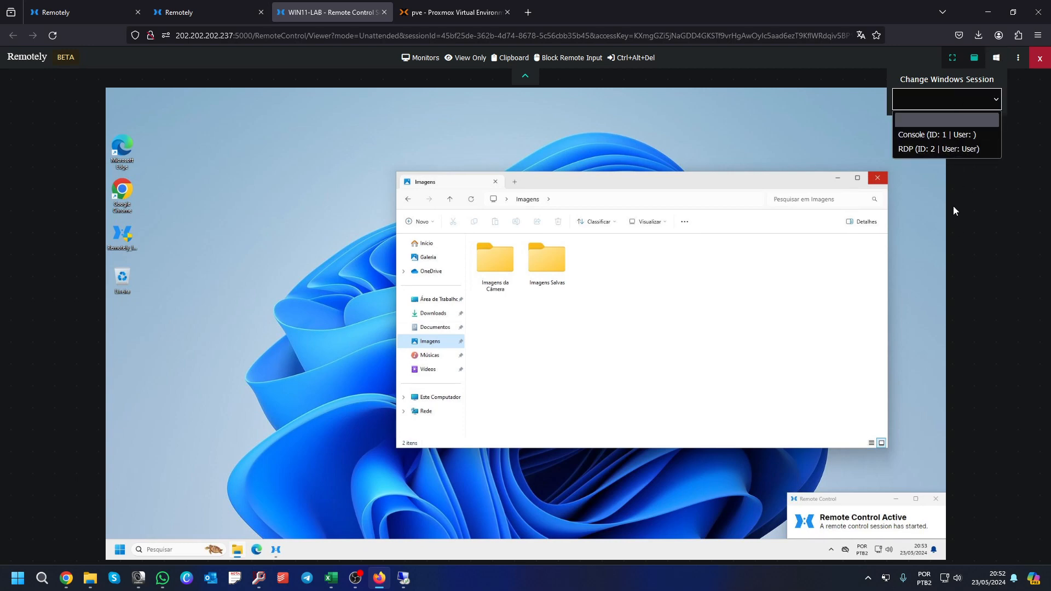
key("Return")
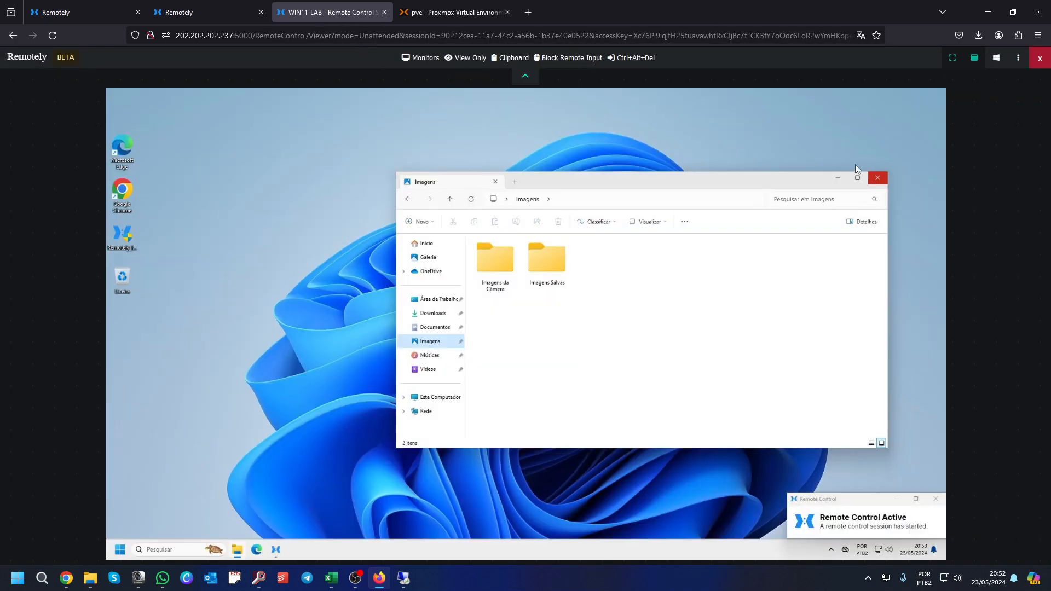
Display the remote session's connection metrics and open the File Transfer options.
left_click(1019, 65)
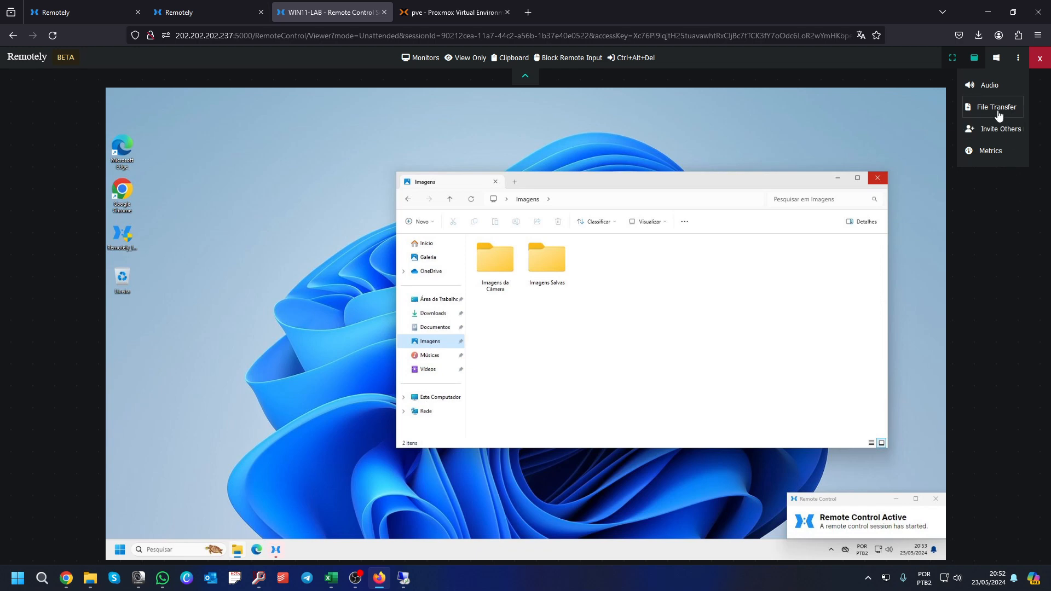
left_click(1000, 153)
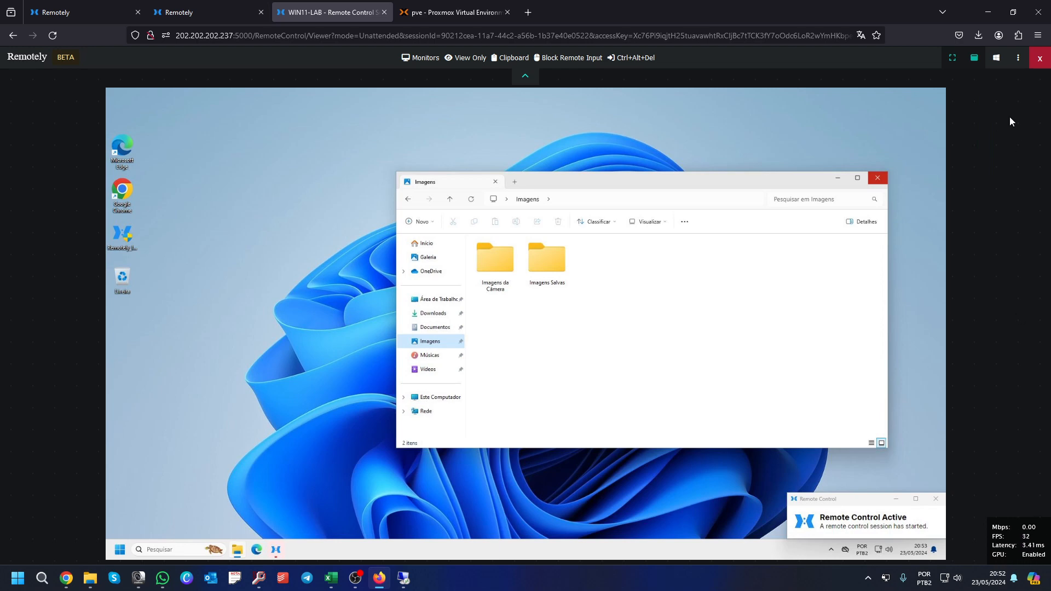
left_click(1018, 58)
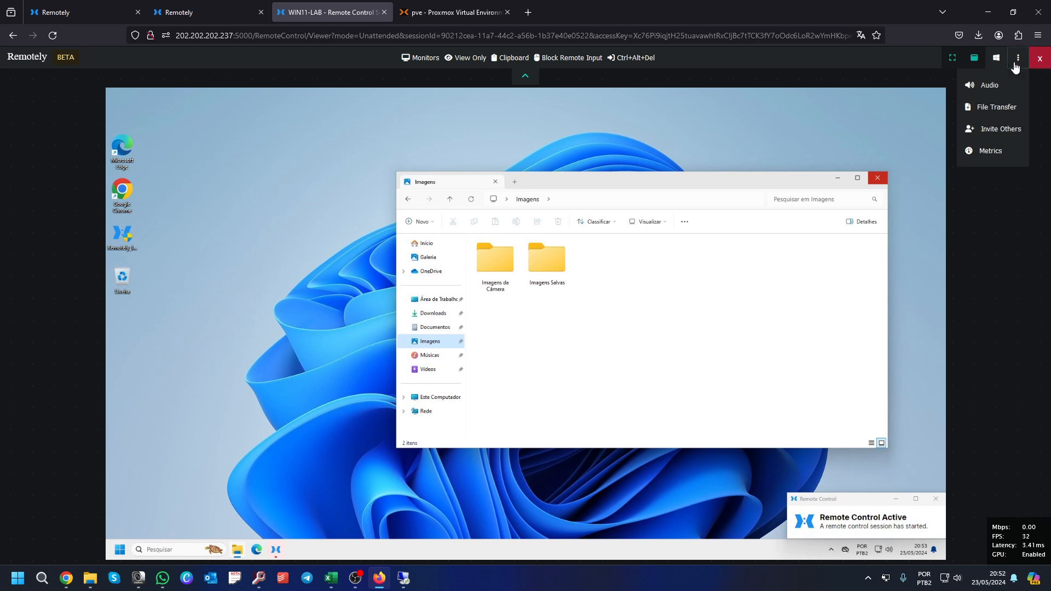
left_click(984, 110)
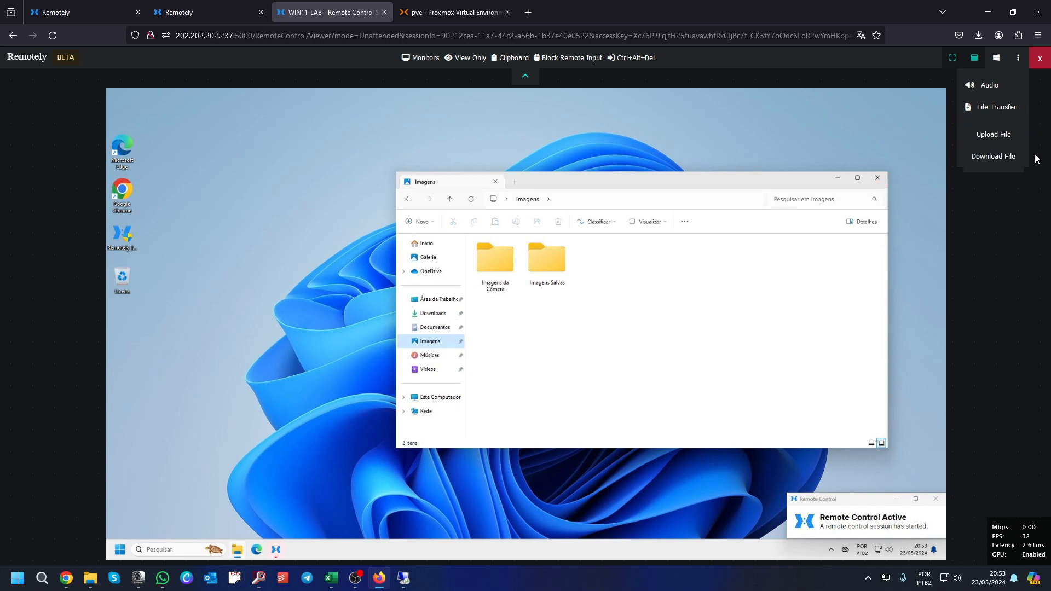
Upload Remotely_Installer.exe from the local Downloads folder to the remote computer.
left_click(996, 136)
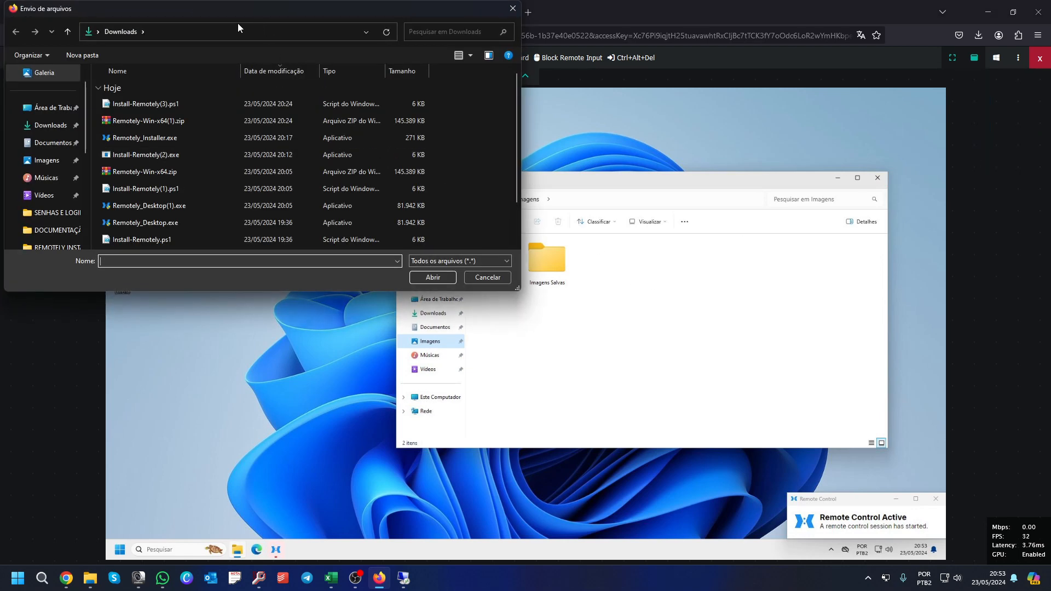
left_click_drag(323, 14, 688, 163)
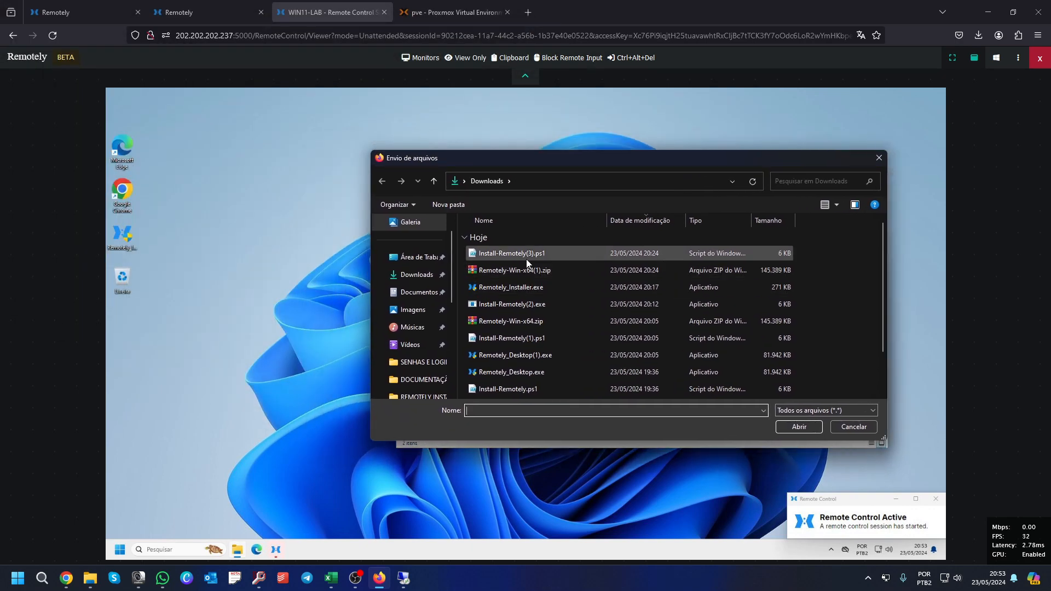
double_click(530, 289)
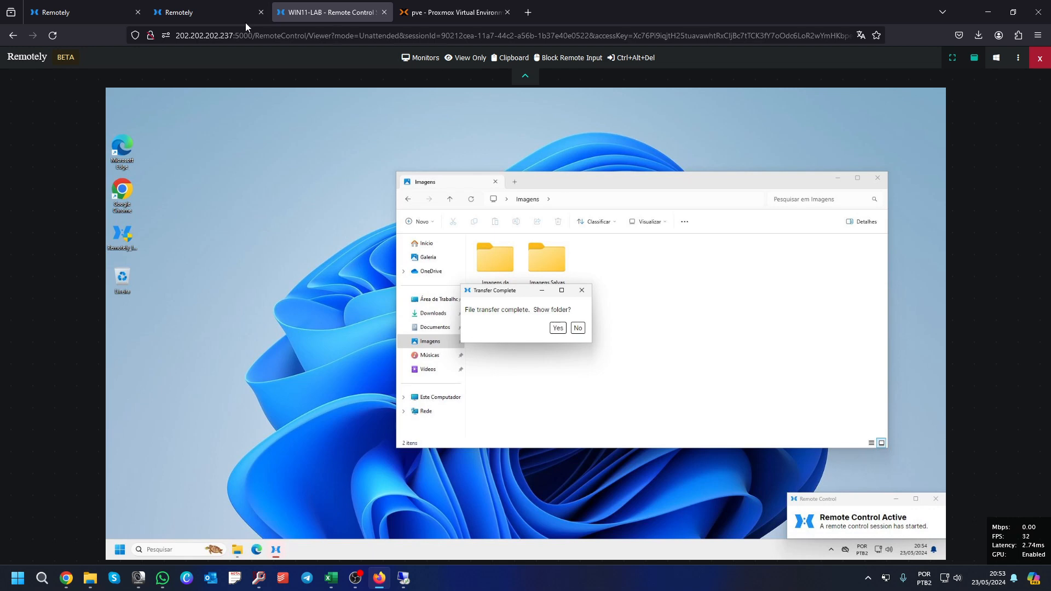
Start another remote control session for WIN11-LAB from the portal's Devices page.
left_click(225, 12)
left_click(425, 261)
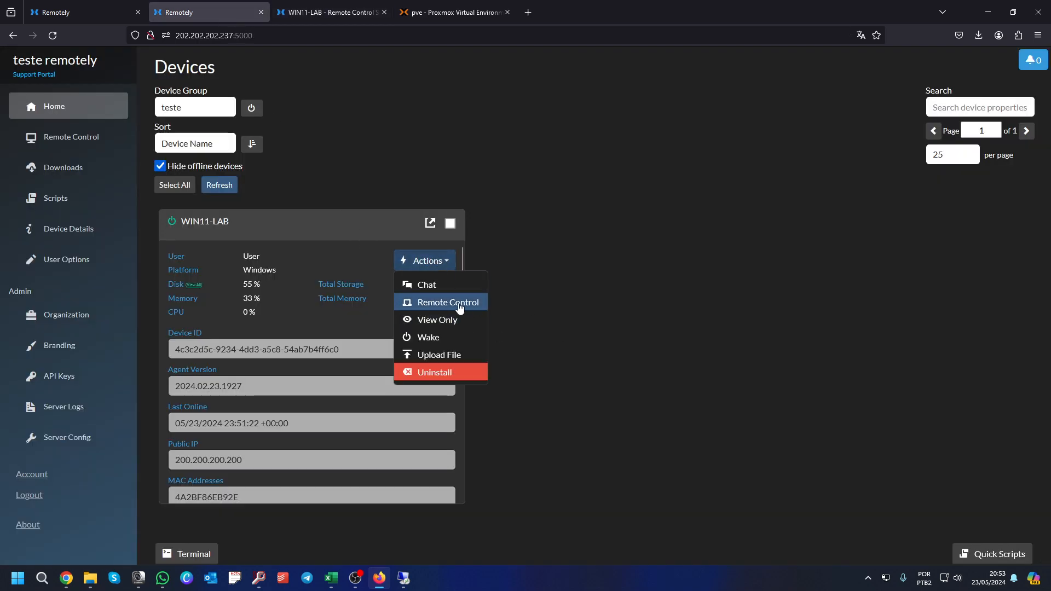
left_click(486, 312)
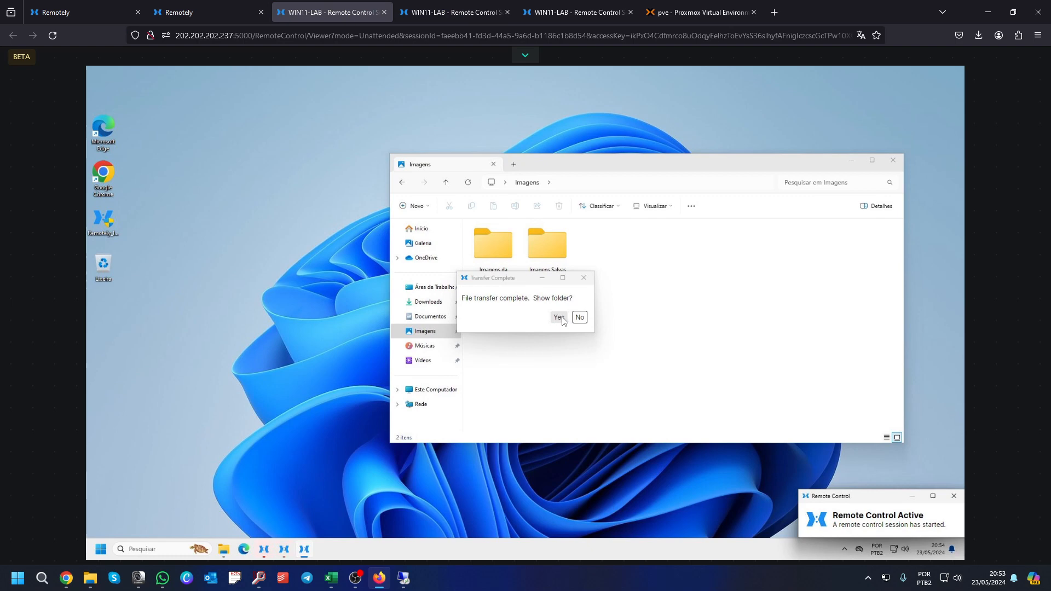
Show the transferred file's folder on the remote computer and place a shortcut to Downloads in it.
left_click(559, 318)
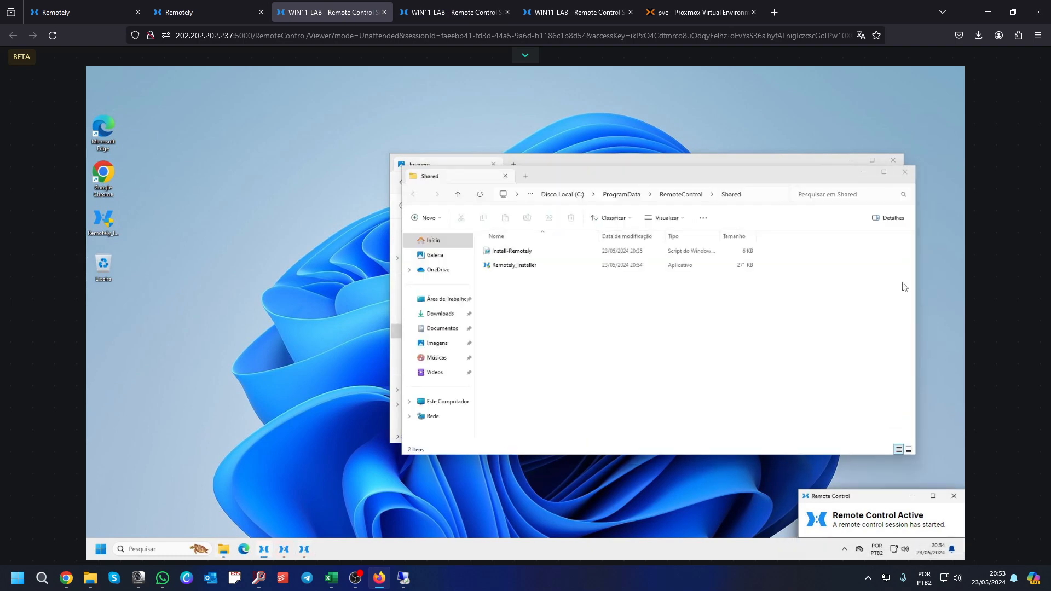
left_click_drag(441, 313, 635, 290)
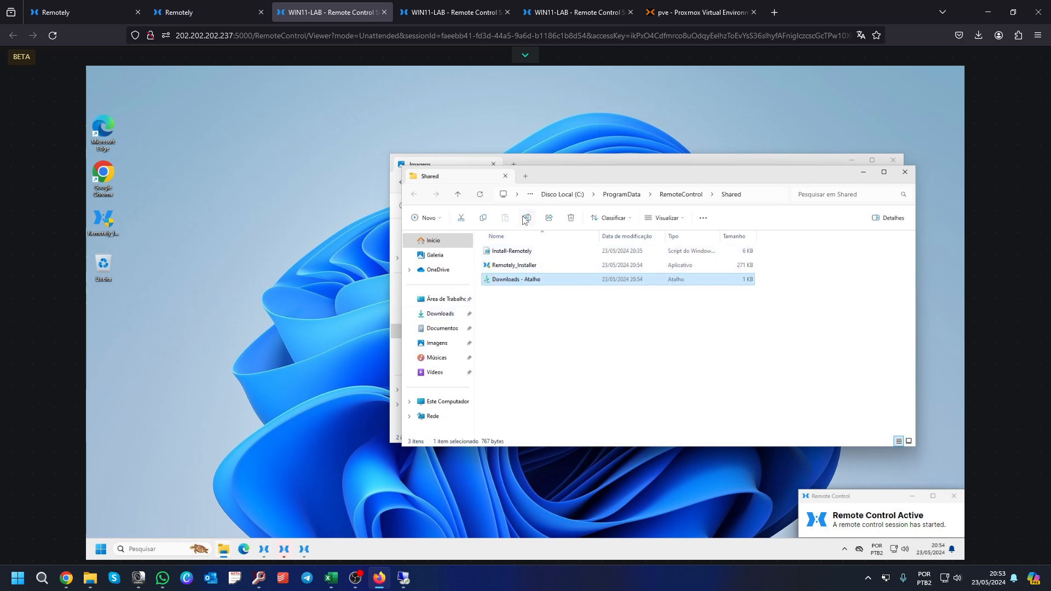
Try to copy Remotely_Installer from the Shared folder to the remote computer's desktop.
left_click(525, 268)
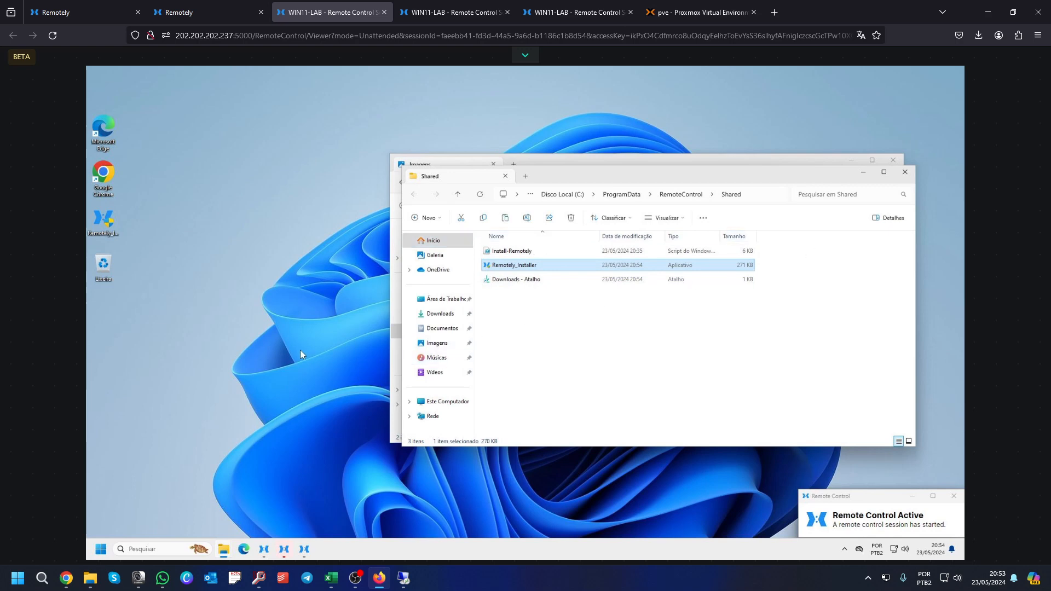
key("ctrl+c")
key("ctrl+v")
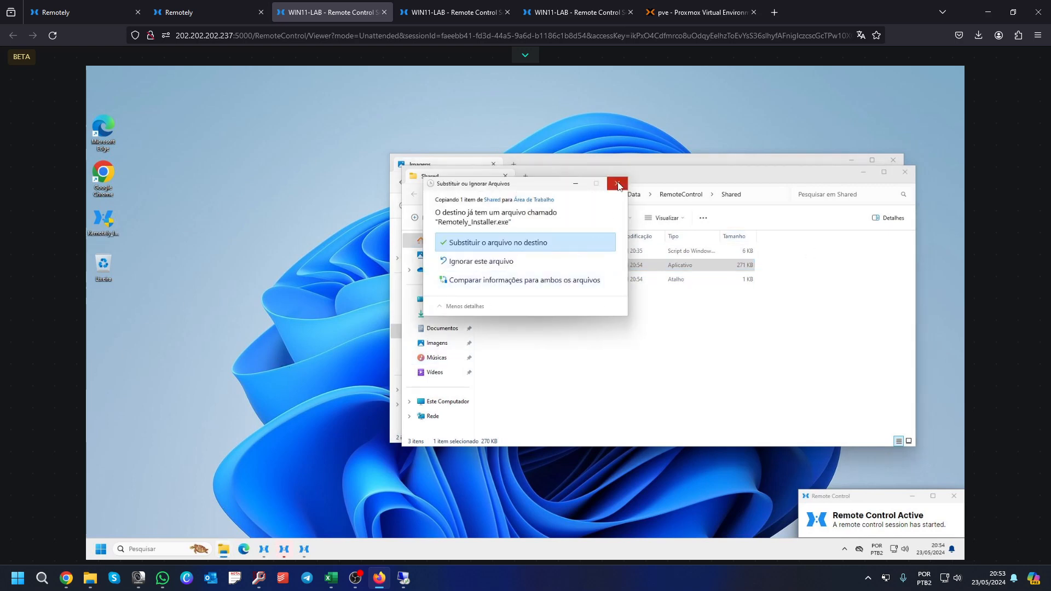
left_click(617, 184)
Close the remote File Explorer windows and the three WIN11-LAB session pages, and collapse the device's details.
left_click(905, 172)
left_click(893, 160)
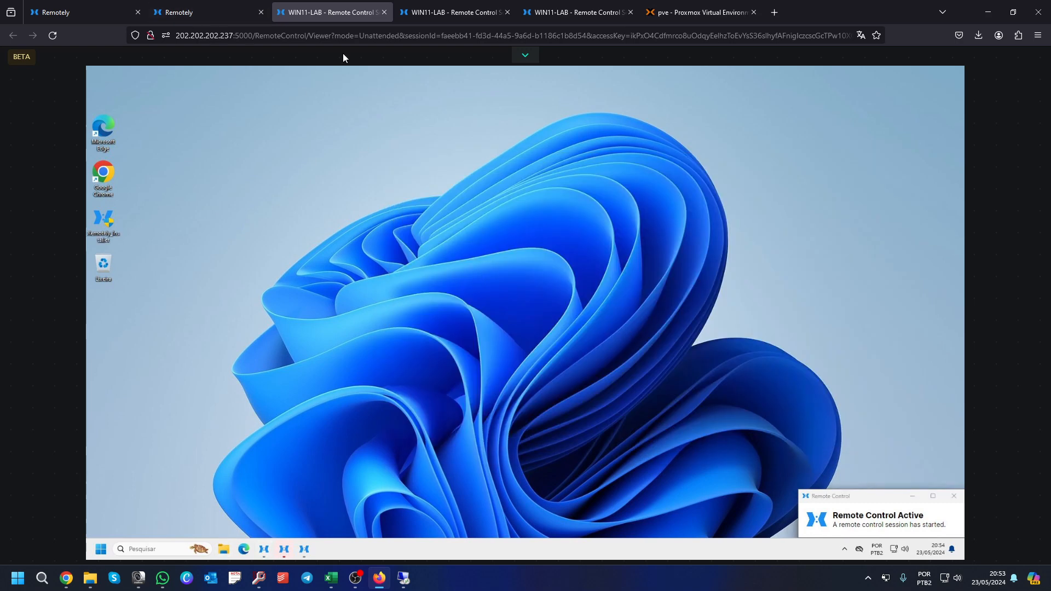
left_click(385, 13)
left_click(385, 13)
left_click(385, 13)
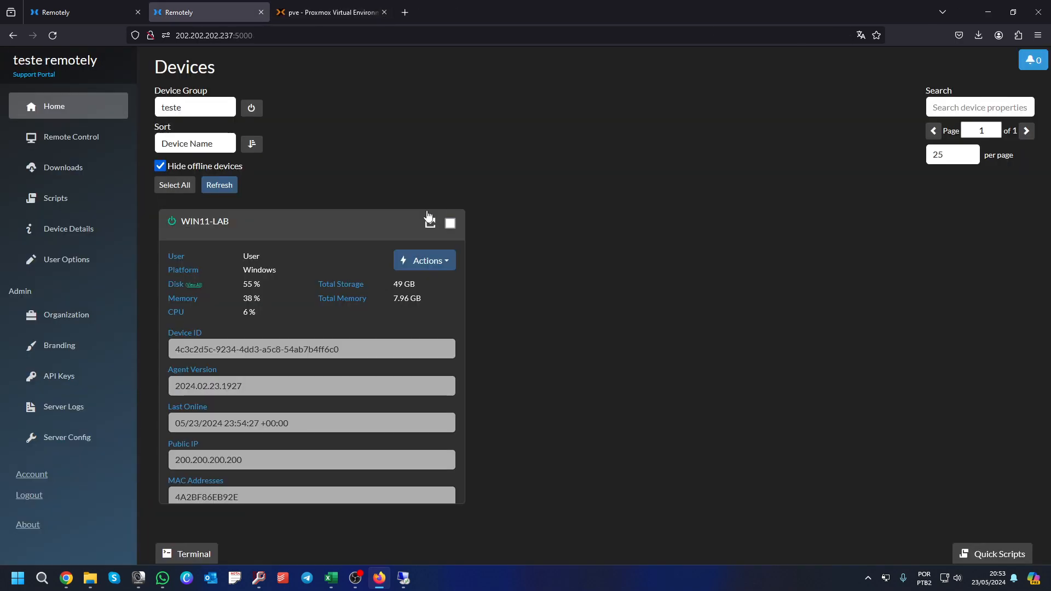
left_click(586, 164)
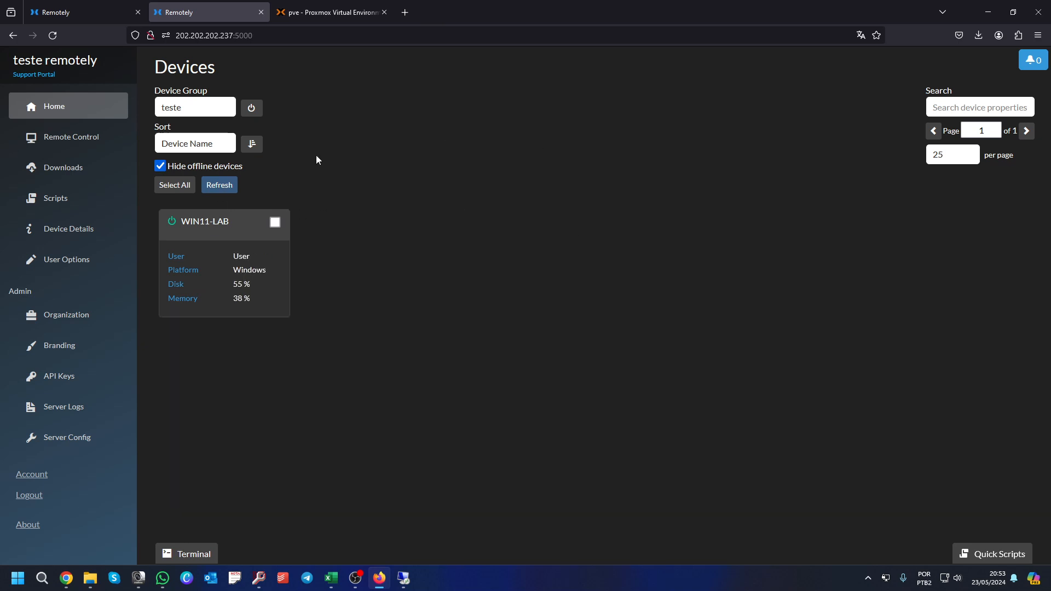
Examine the available device sorting criteria and the device group choices.
left_click(208, 148)
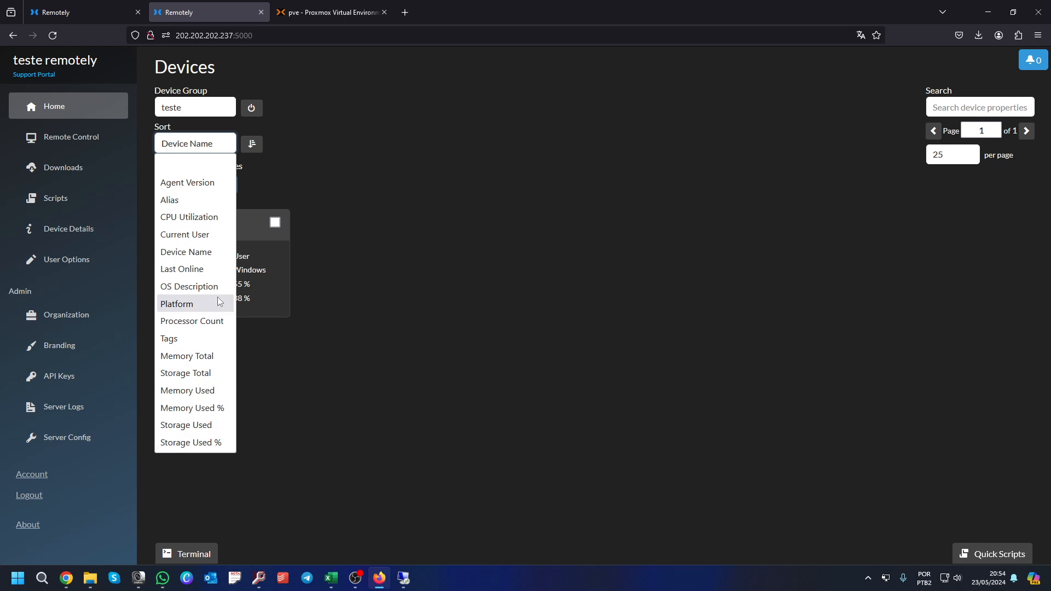
left_click(403, 349)
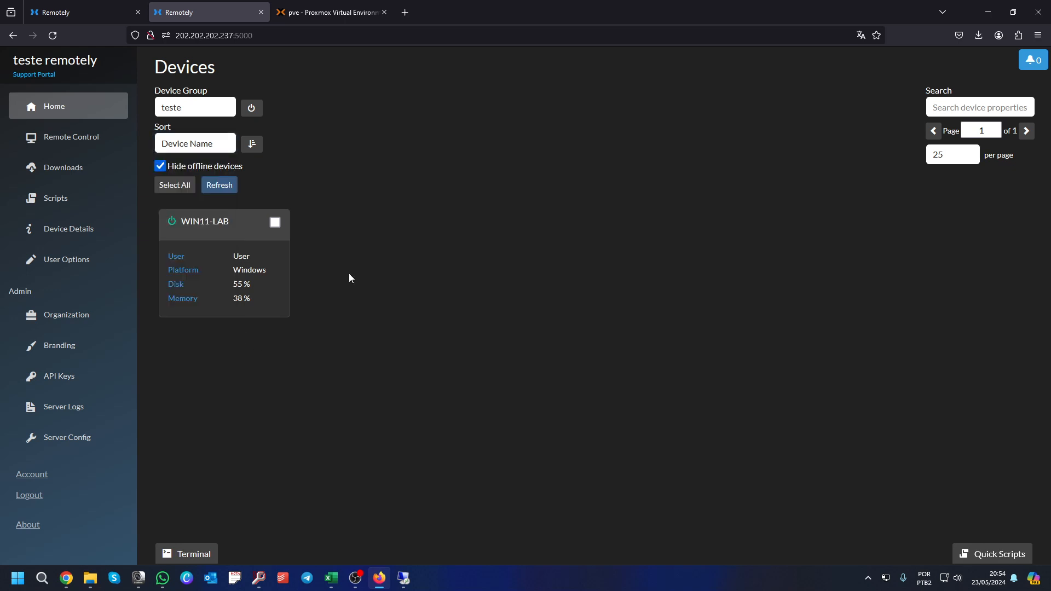
left_click(211, 112)
left_click(359, 190)
Set the WIN11-LAB device's alias to "computador financeiro", save it and collapse the device's details.
left_click(224, 233)
scroll(305, 313, "down", 2)
scroll(312, 328, "down", 2)
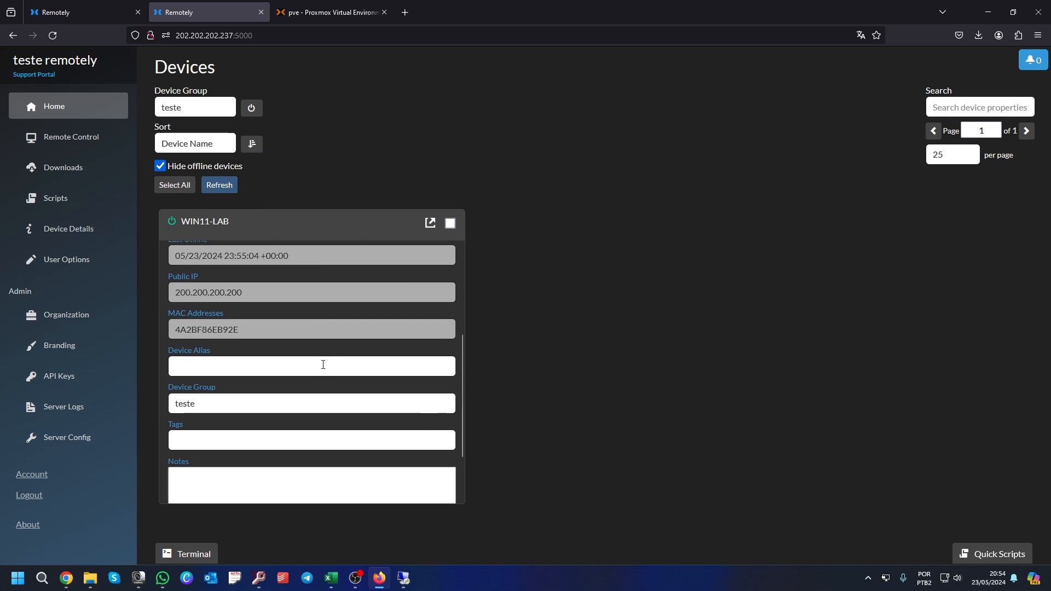
left_click(232, 368)
type("comput")
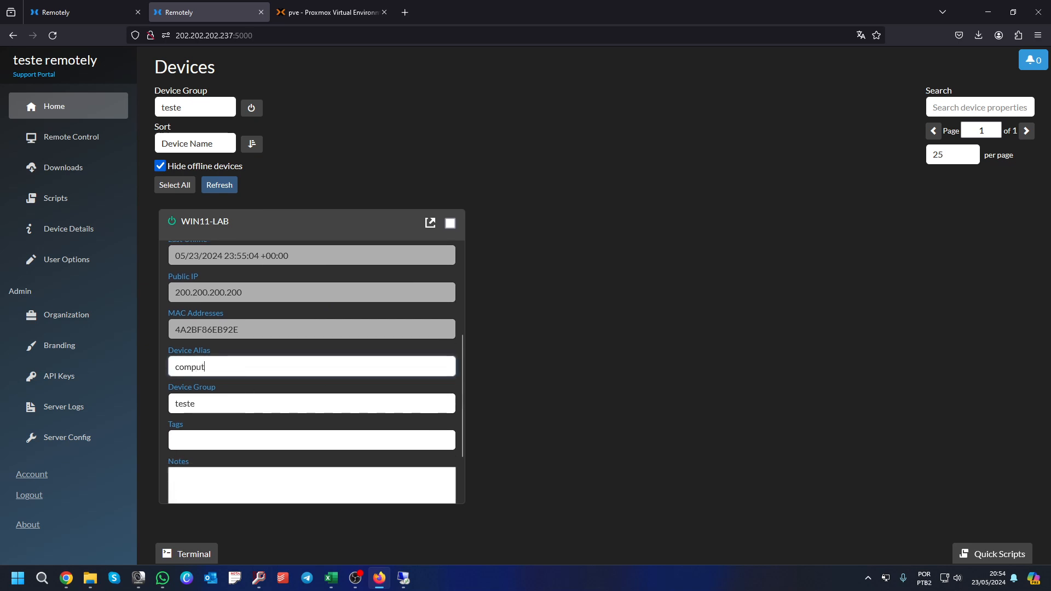
type("ador financeiro")
scroll(265, 437, "down", 2)
left_click(433, 486)
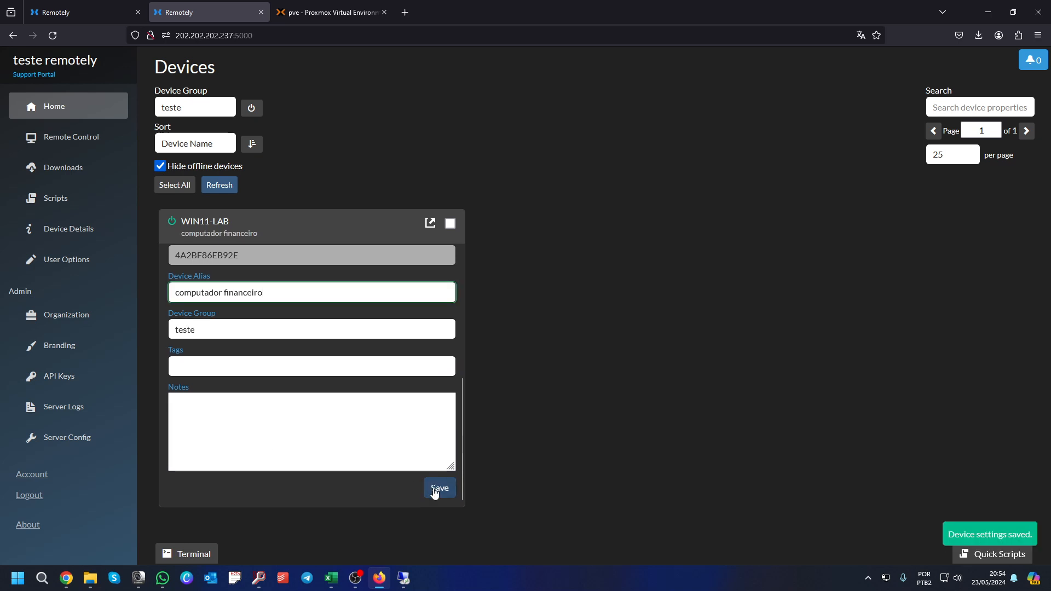
left_click(229, 228)
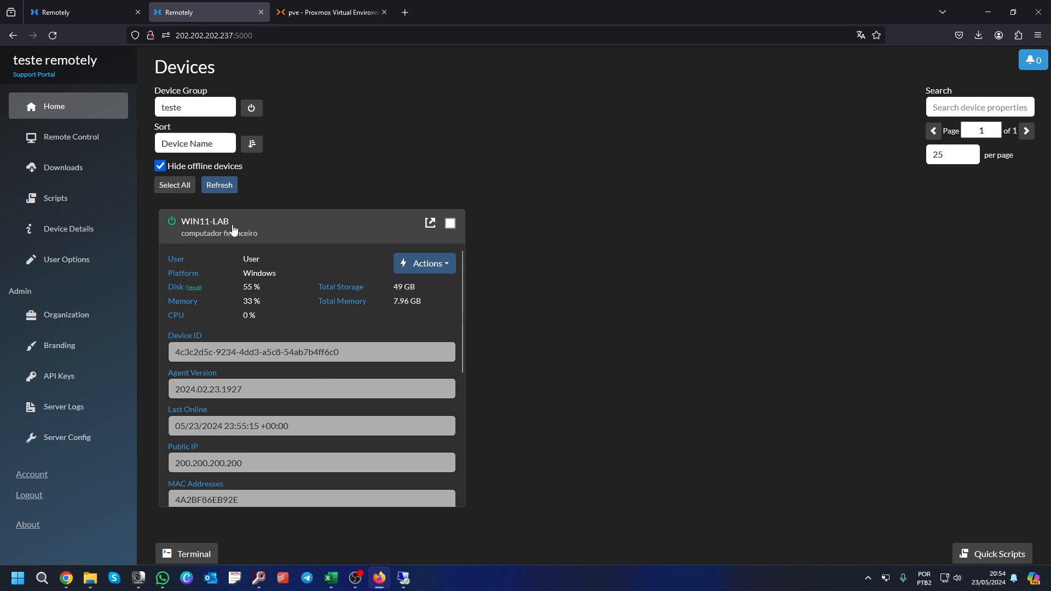
left_click(287, 233)
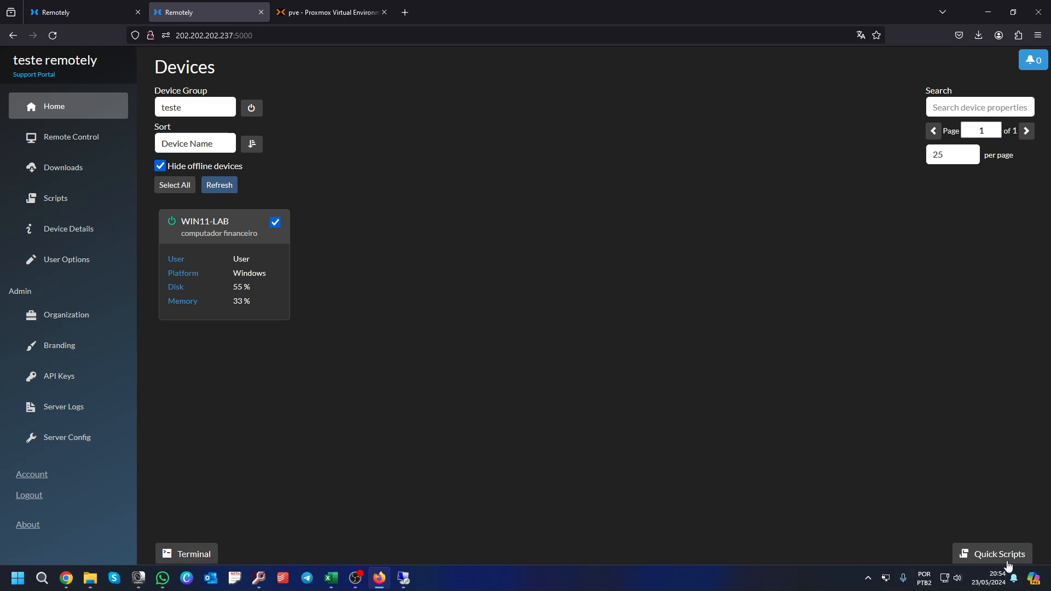
Run ipconfig on the selected WIN11-LAB device from the portal's terminal, using the CMD shell.
left_click(201, 555)
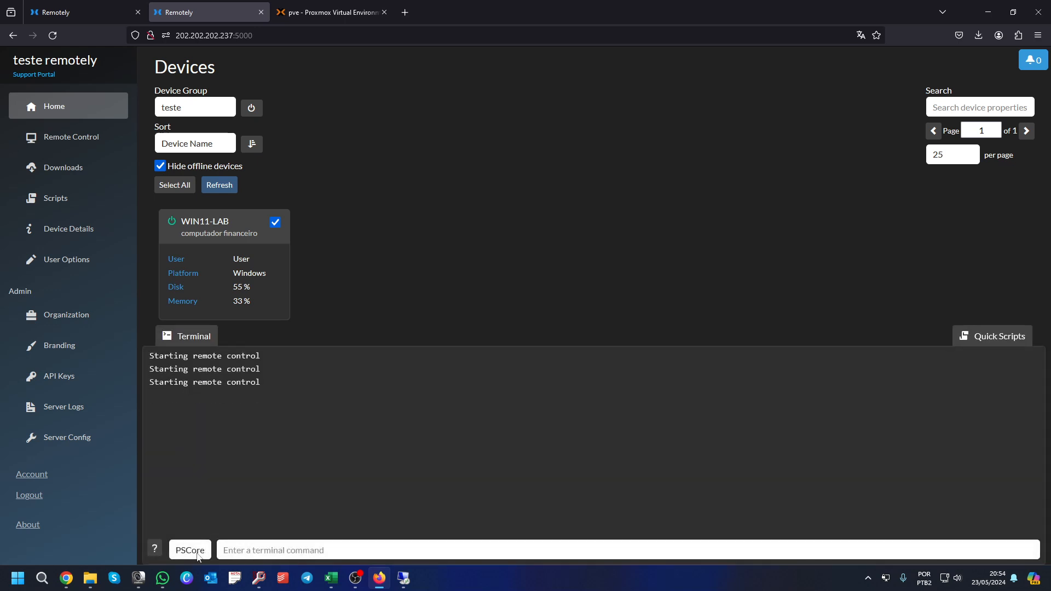
left_click(198, 555)
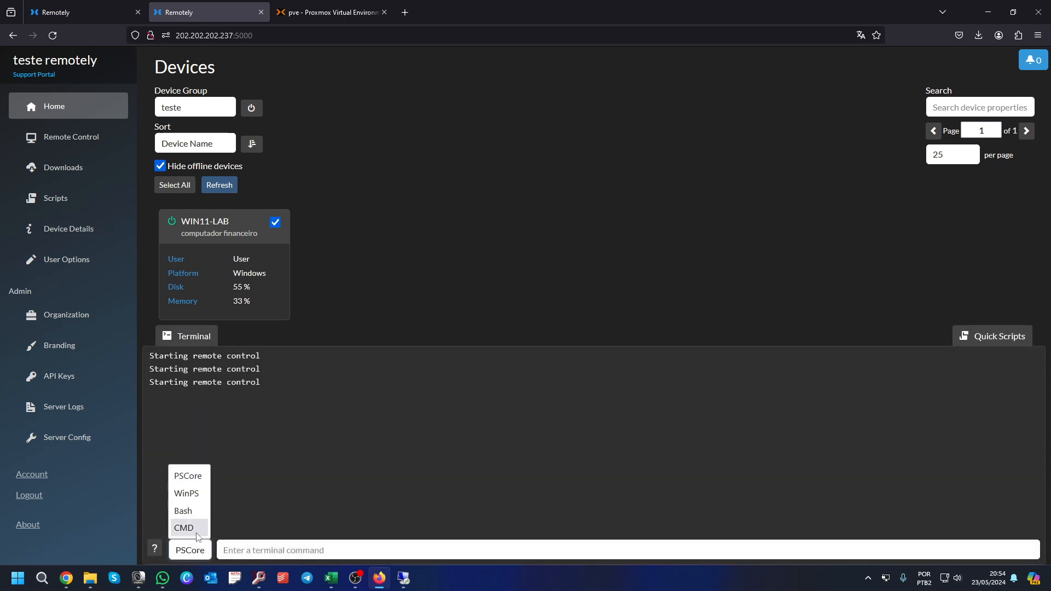
left_click(198, 533)
left_click(271, 556)
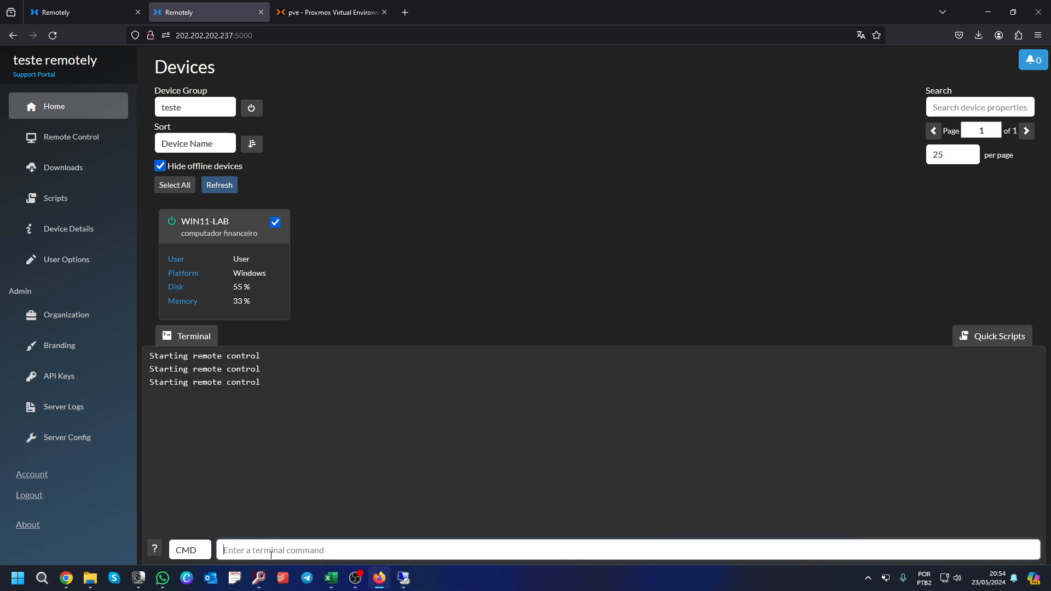
type("ipconfig")
key("Return")
Examine the IPv4 address and the other adapter details in the ipconfig output.
left_click(390, 474)
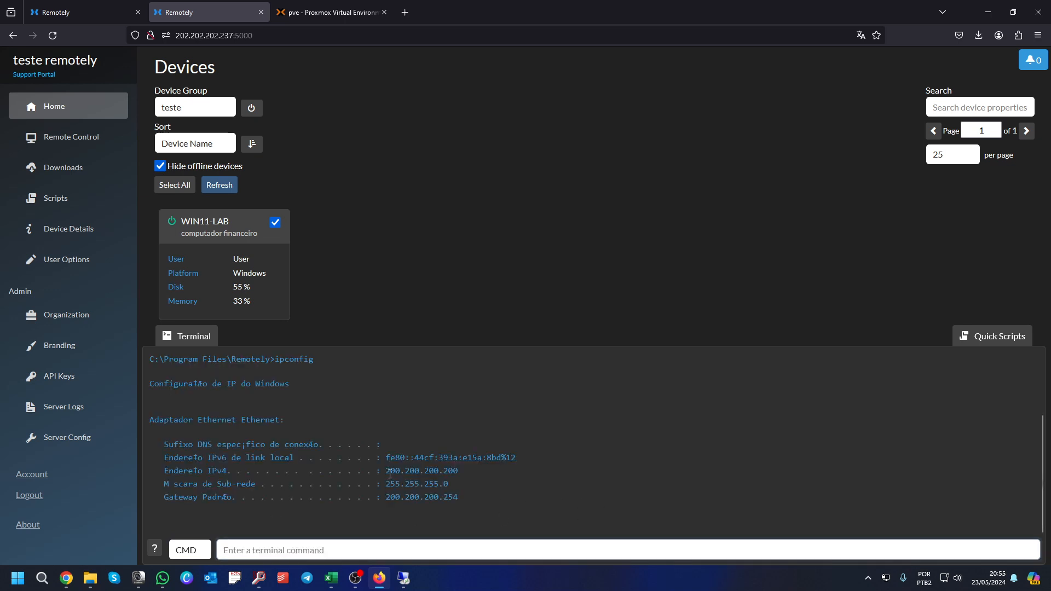
left_click_drag(390, 474, 468, 474)
left_click_drag(392, 483, 154, 420)
left_click(475, 497)
left_click(430, 405)
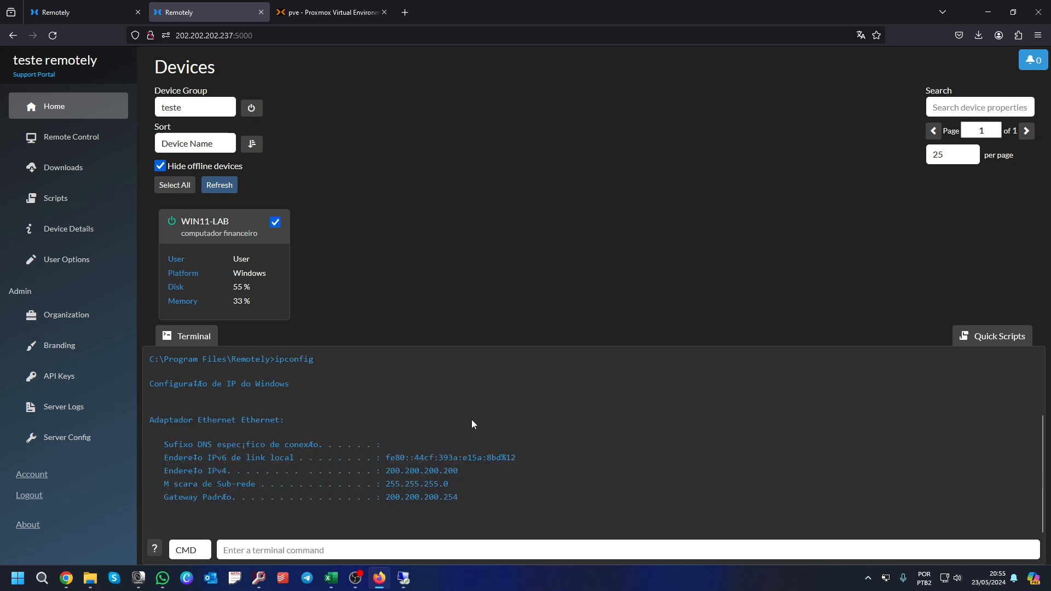
Ping 8.8.8.8 from the device, review the replies and collapse the terminal.
left_click(264, 555)
type("ping 8.8.8.8")
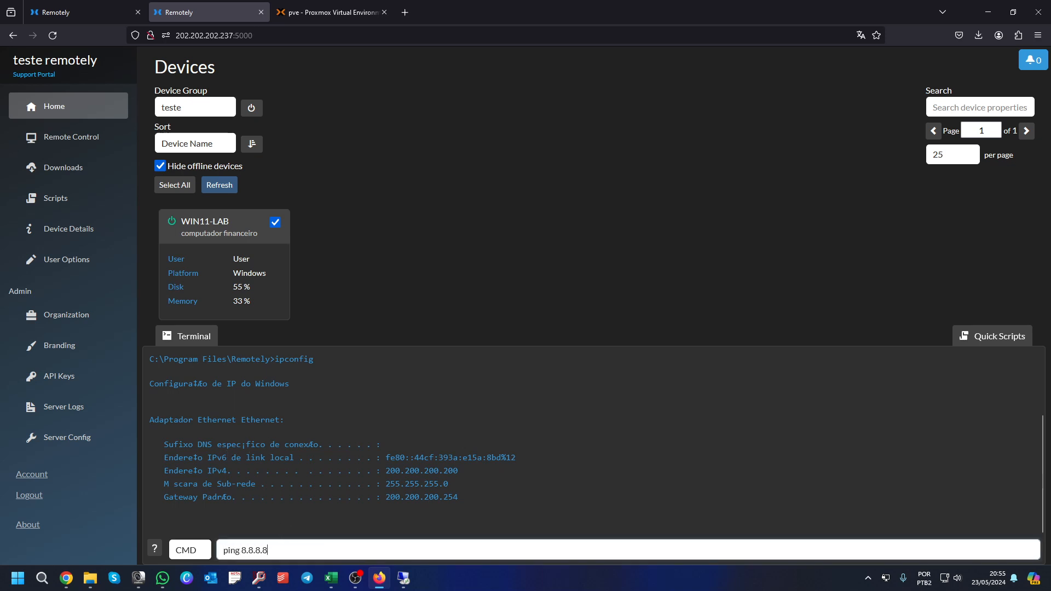
key("Return")
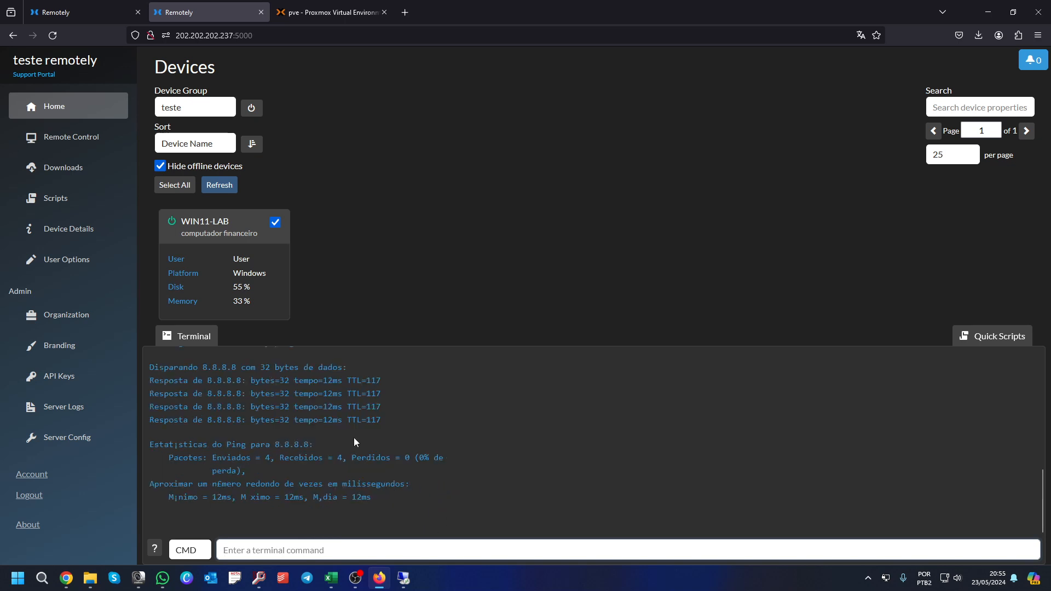
left_click_drag(179, 382, 309, 384)
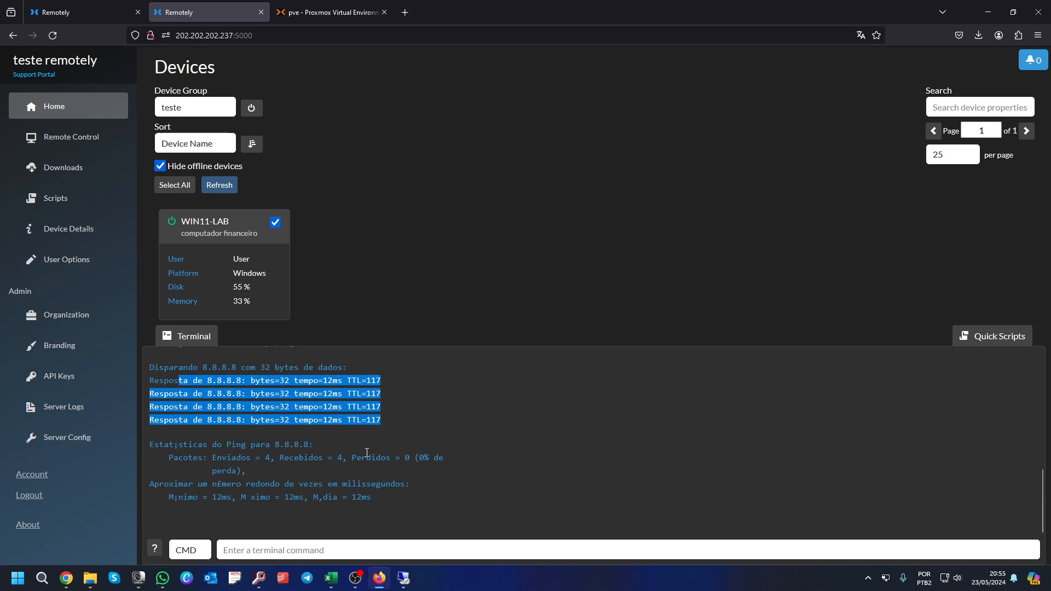
left_click_drag(367, 452, 135, 370)
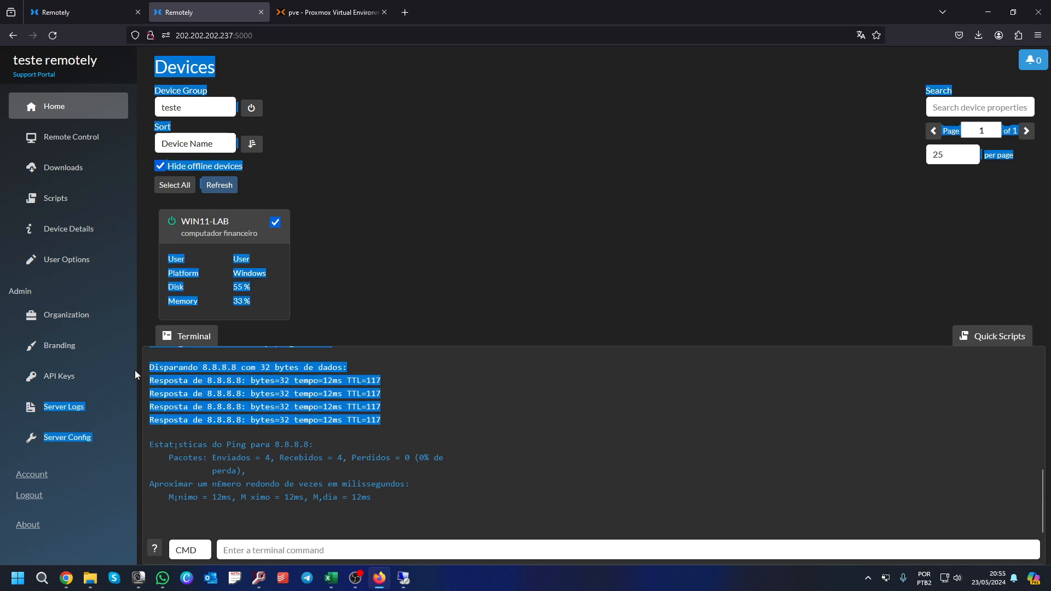
left_click(535, 392)
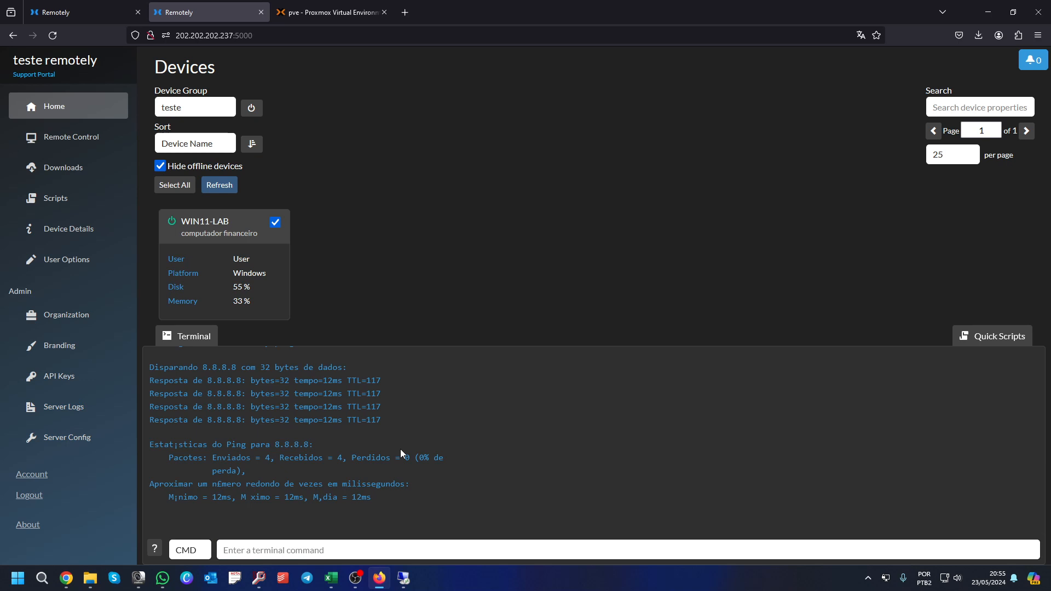
left_click(187, 337)
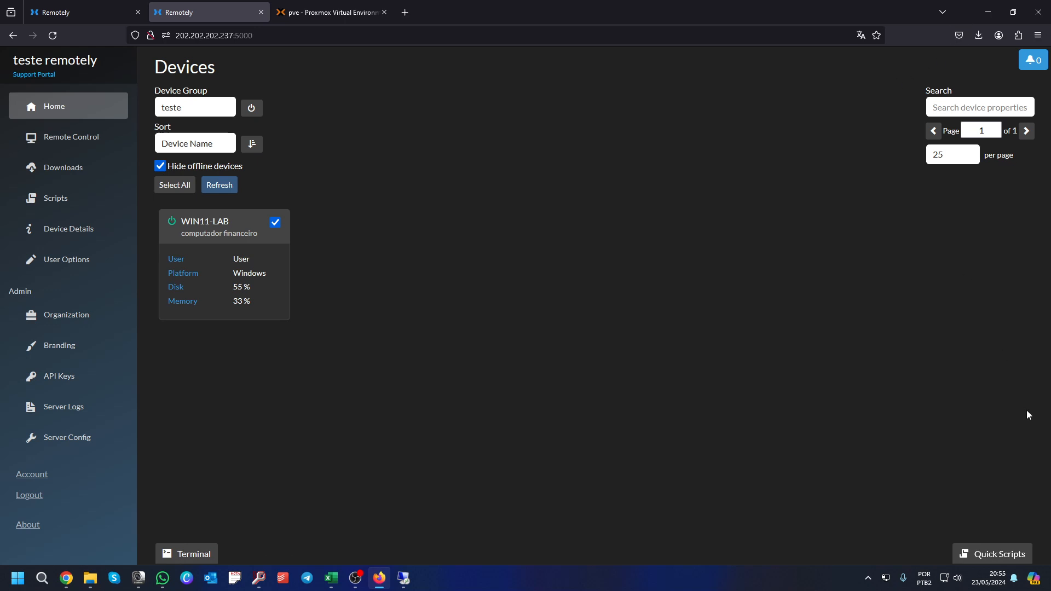
Check the Quick Scripts area and open the portal's Remote Control page for connecting to a client.
left_click(997, 555)
left_click(97, 144)
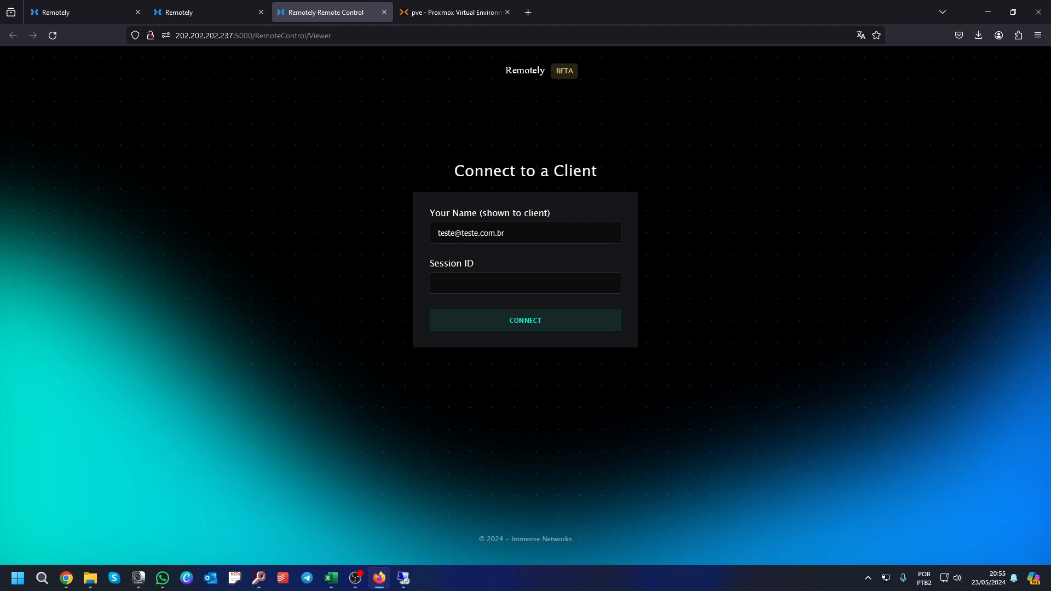
Switch to the Remote Desktop Connection window, run Remotely_Desktop(1) from its Downloads folder and allow it to make changes.
key("alt+Tab")
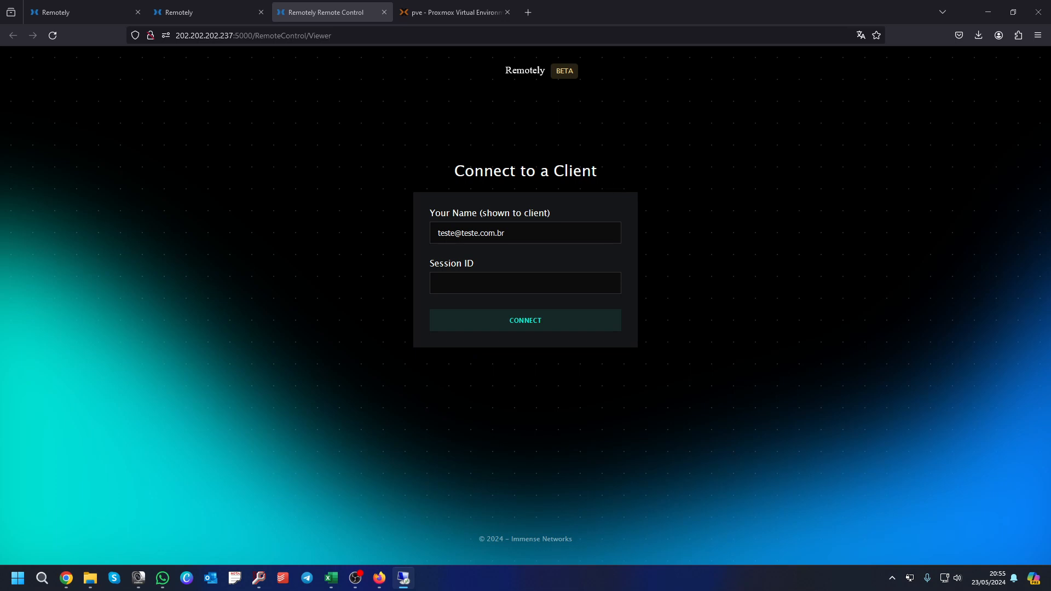
left_click_drag(0, 143, 603, 70)
left_click(643, 327)
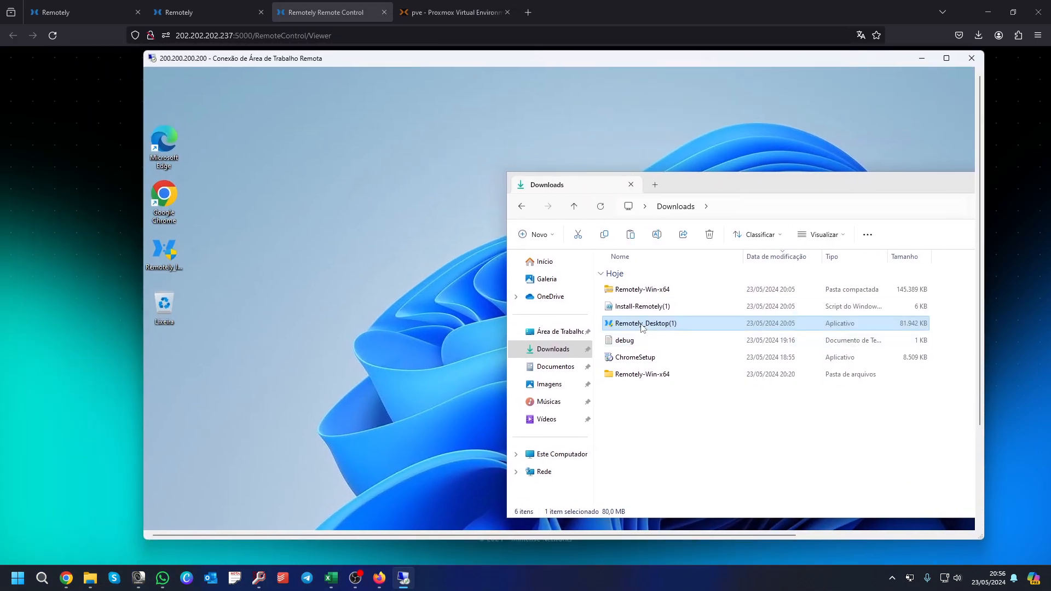
double_click(643, 327)
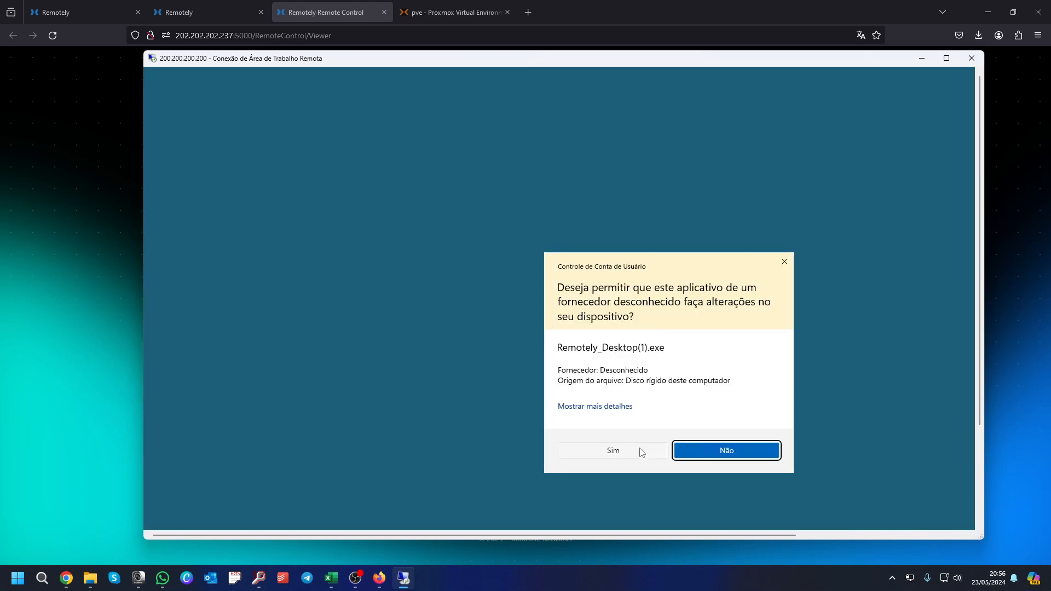
left_click(642, 452)
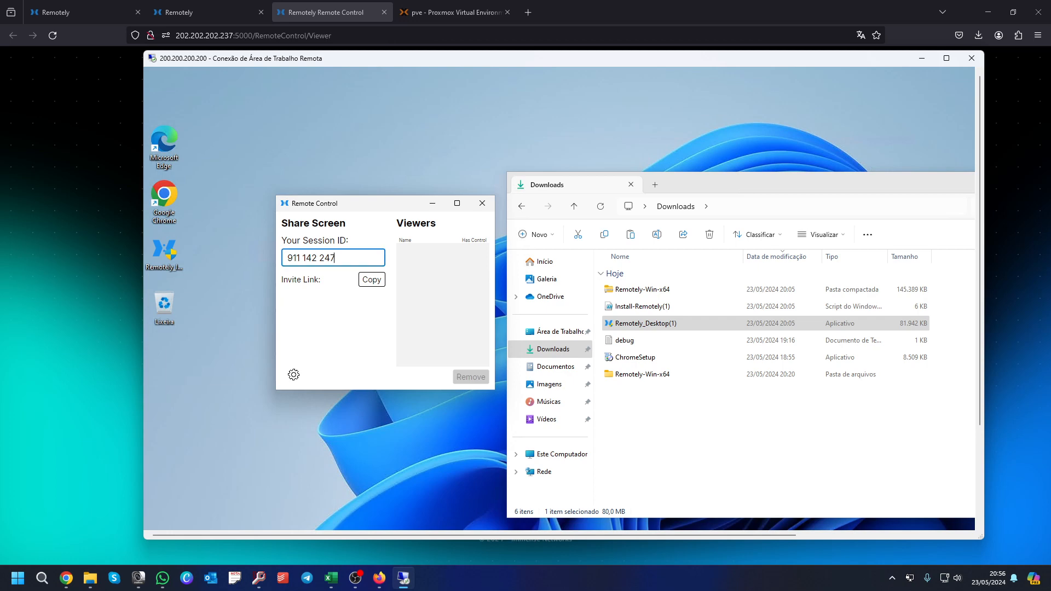
Copy the session ID from the Remote Control window into the Session ID field of the Connect to a Client page.
left_click_drag(335, 257, 285, 260)
key("ctrl+c")
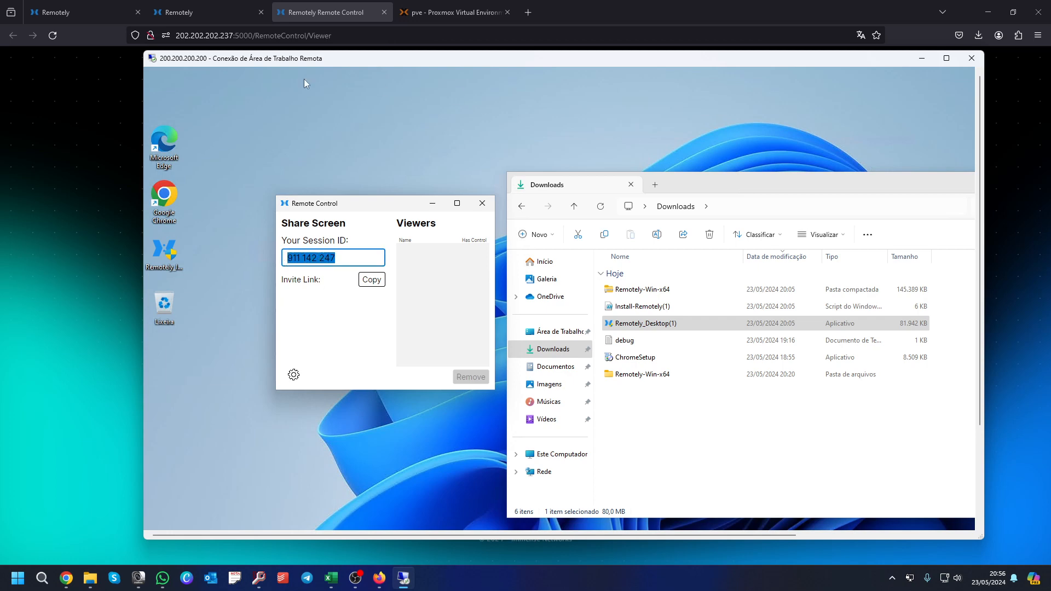
left_click(307, 13)
left_click(465, 279)
key("ctrl+v")
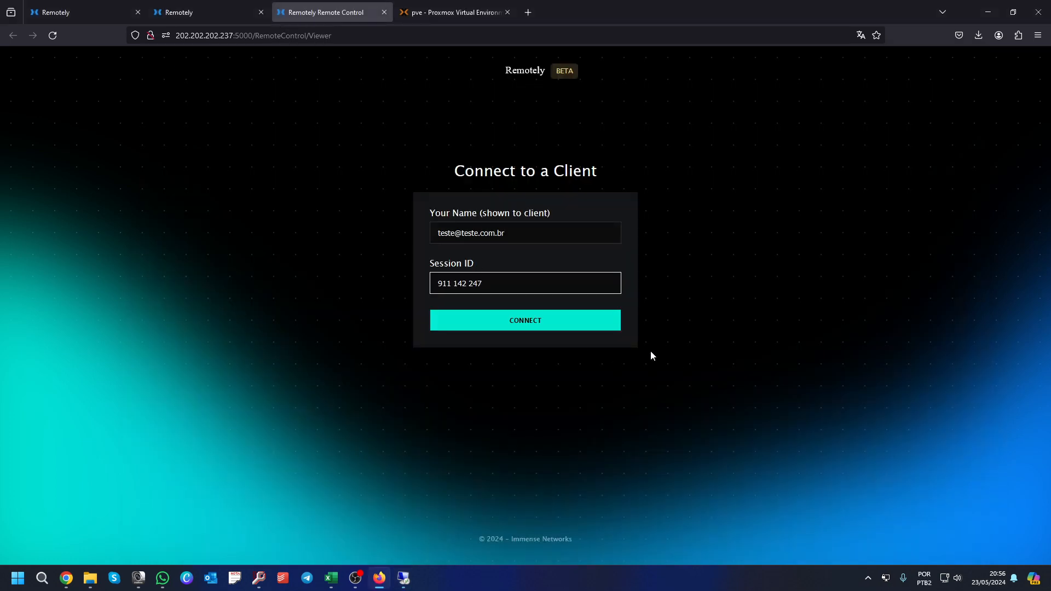
Set the name shown to the client to "tecnico 01" and request the connection.
left_click_drag(527, 235, 339, 235)
type("joao")
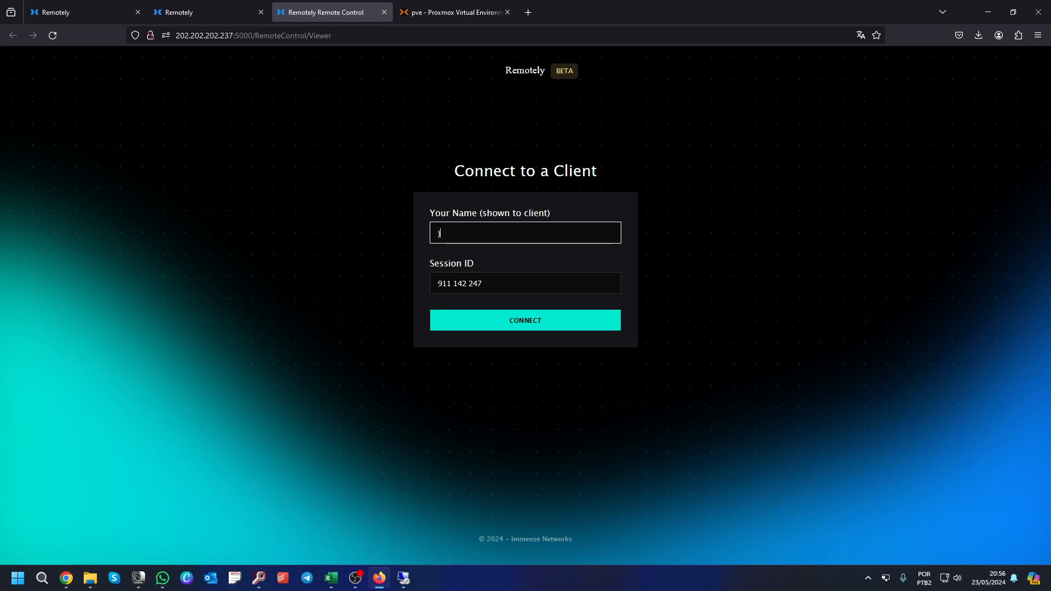
key("BackSpace")
key("BackSpace")
key("BackSpace")
key("BackSpace")
type("tecnico o01")
key("BackSpace")
key("BackSpace")
key("BackSpace")
type("01")
left_click(539, 331)
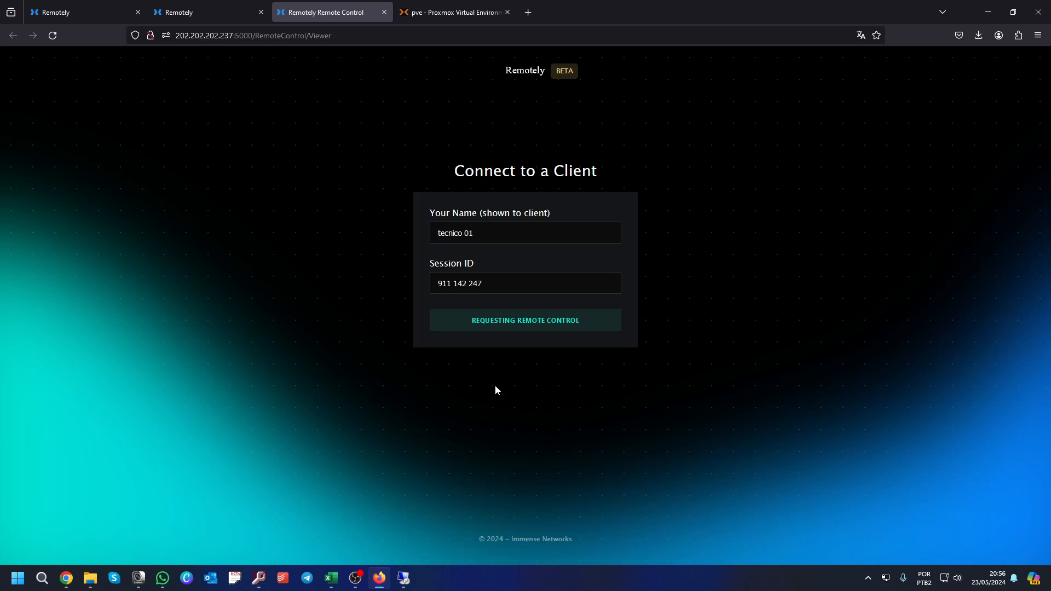
Accept the request from tecnico 01 in Remote Desktop Connection and test the control by opening the Documentos and Músicas folders in the browser session.
left_click(403, 576)
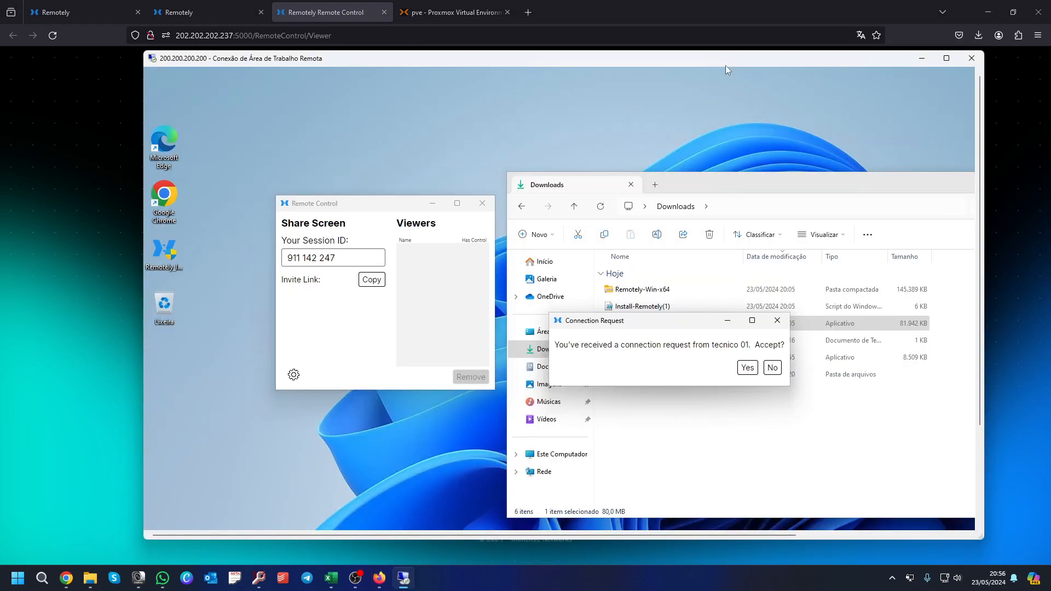
left_click_drag(725, 64, 710, 0)
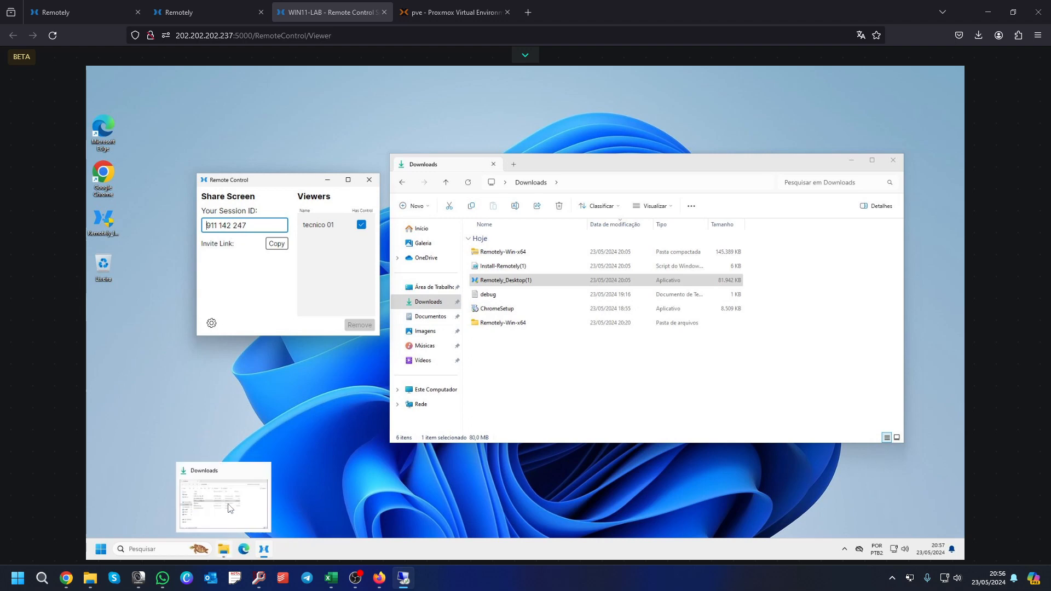
left_click(430, 317)
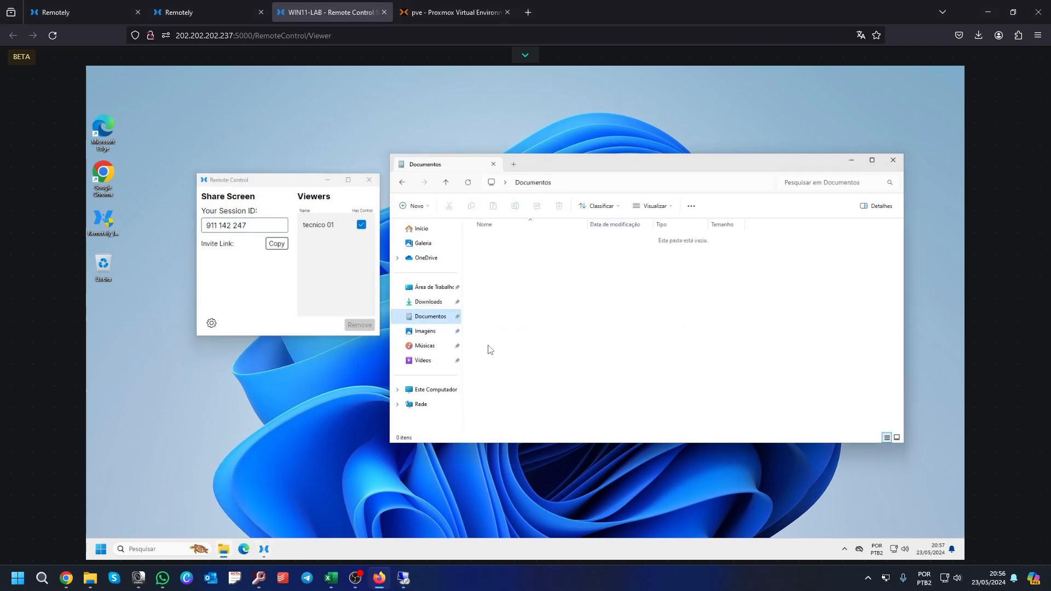
left_click(429, 346)
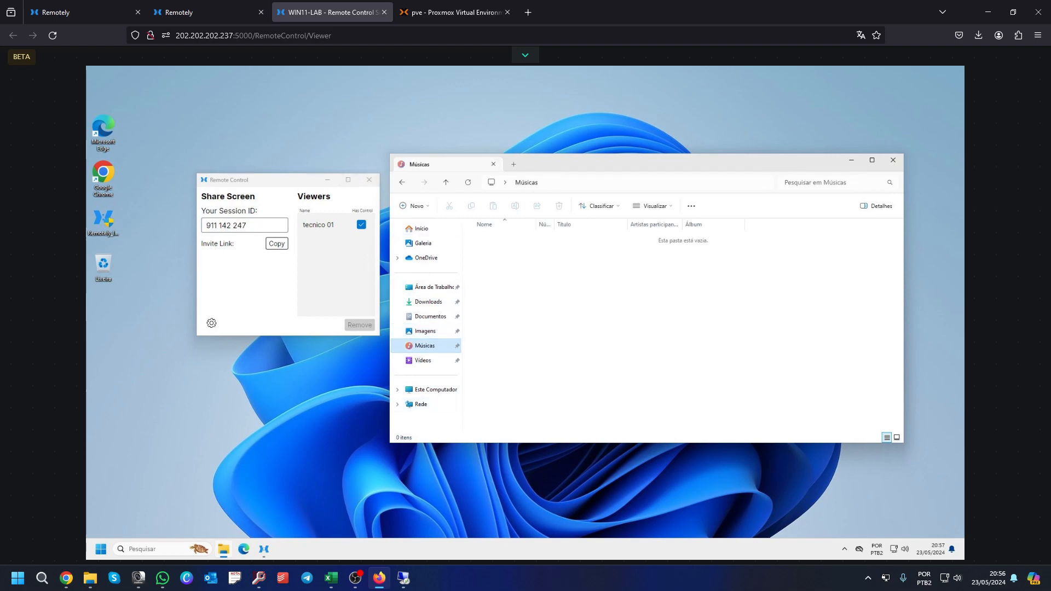
Close the Remote Control window on the remote machine to end the shared session and return to the browser viewer.
left_click_drag(0, 11, 512, 62)
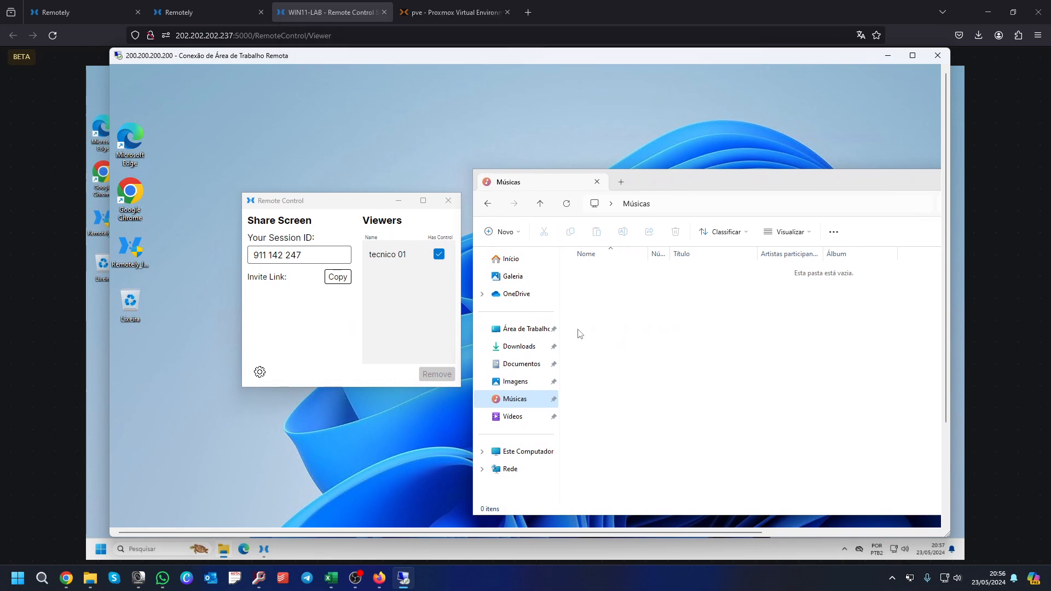
left_click(449, 203)
left_click(45, 196)
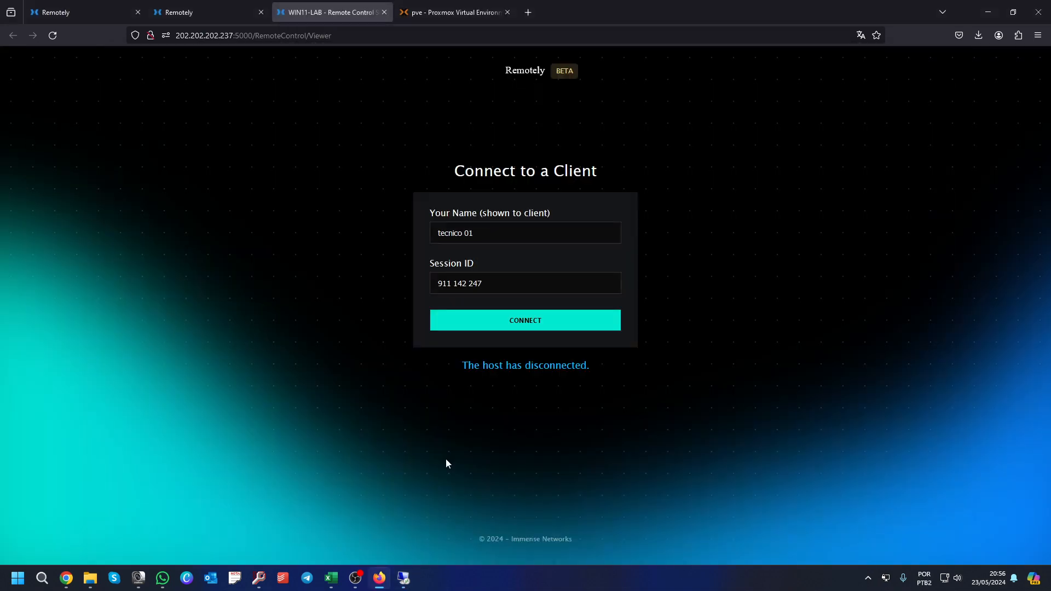
Run Remotely_Desktop(1) again from the remote machine's Downloads folder, check the new session ID and close the Remote Control window.
left_click(408, 578)
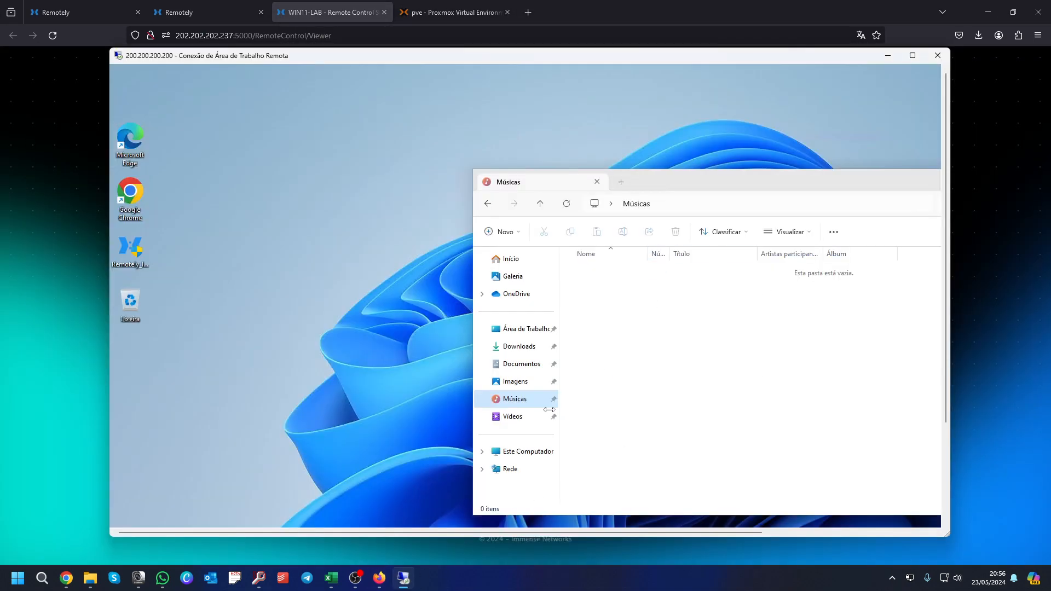
left_click(514, 347)
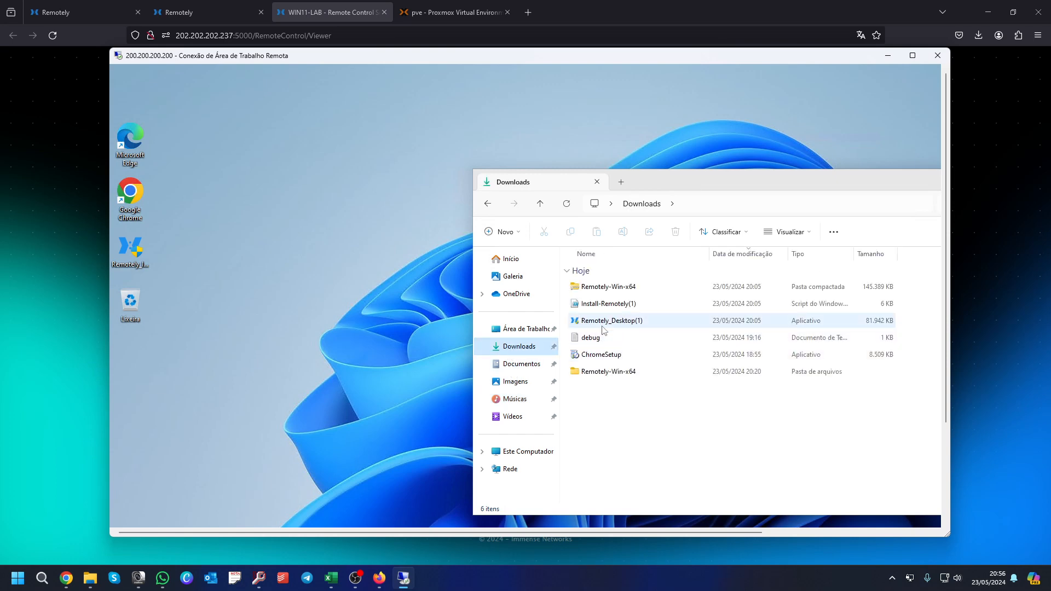
double_click(602, 327)
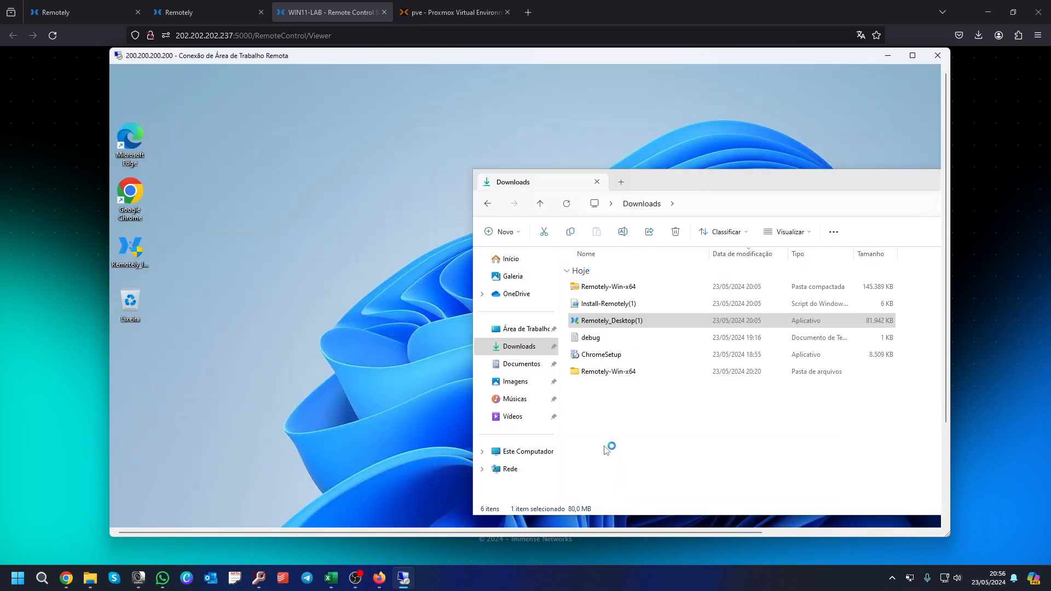
left_click(605, 448)
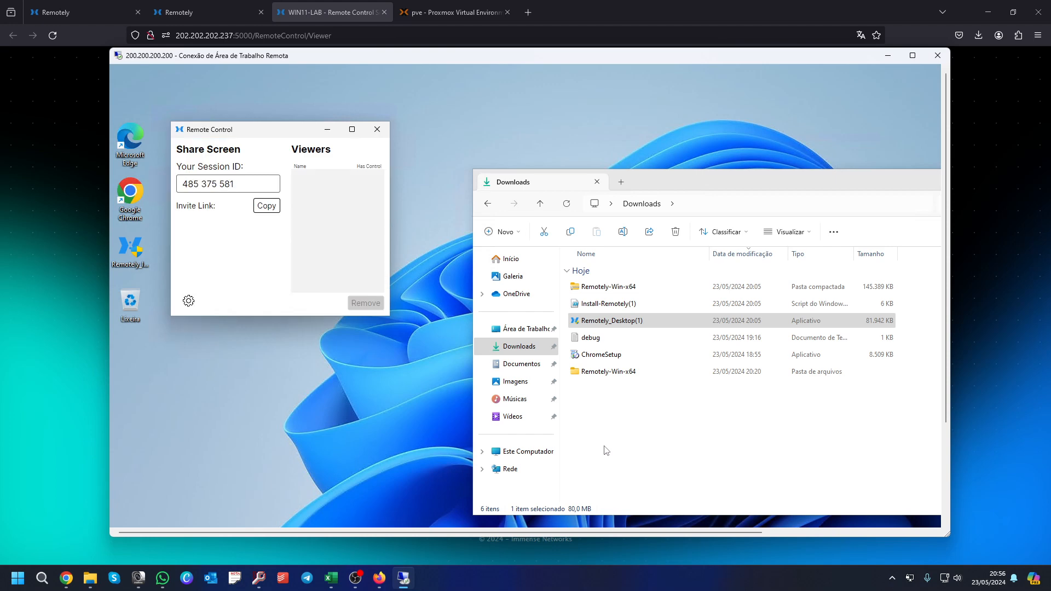
mouse_move(181, 183)
left_mouse_down()
mouse_move(235, 184)
mouse_move(183, 184)
left_mouse_up()
left_click(235, 184)
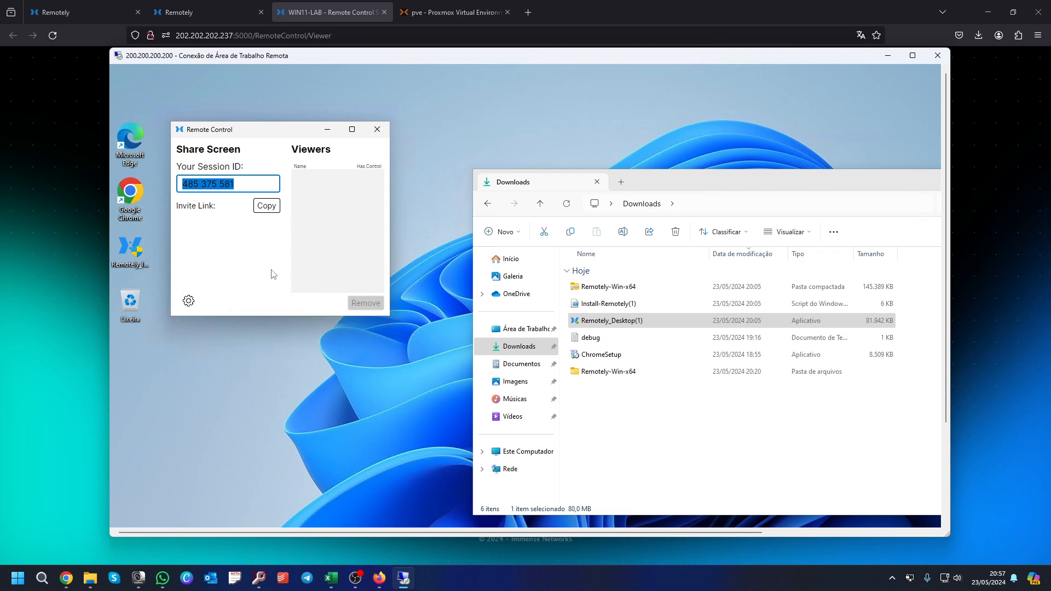
left_click(377, 129)
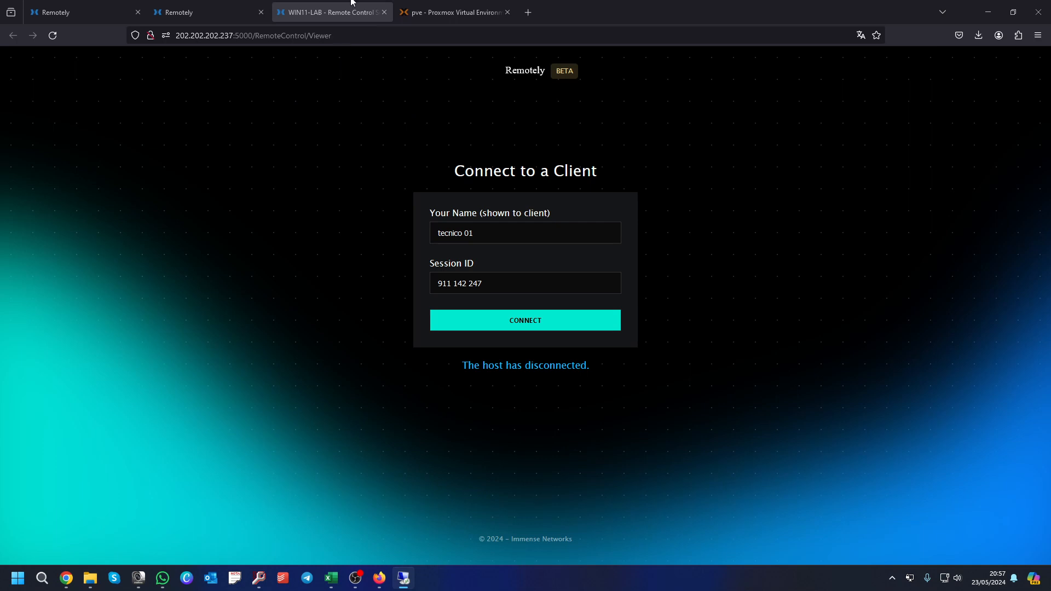
Close the remote control viewer and the extra Remotely page, and open the portal's Downloads page.
left_click(384, 12)
left_click(137, 12)
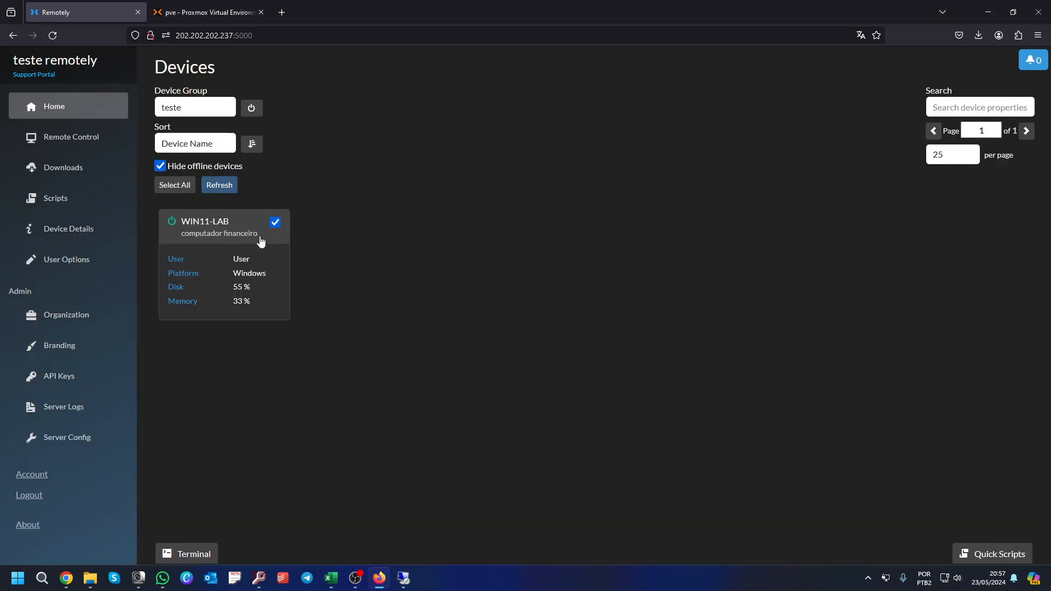
left_click(85, 170)
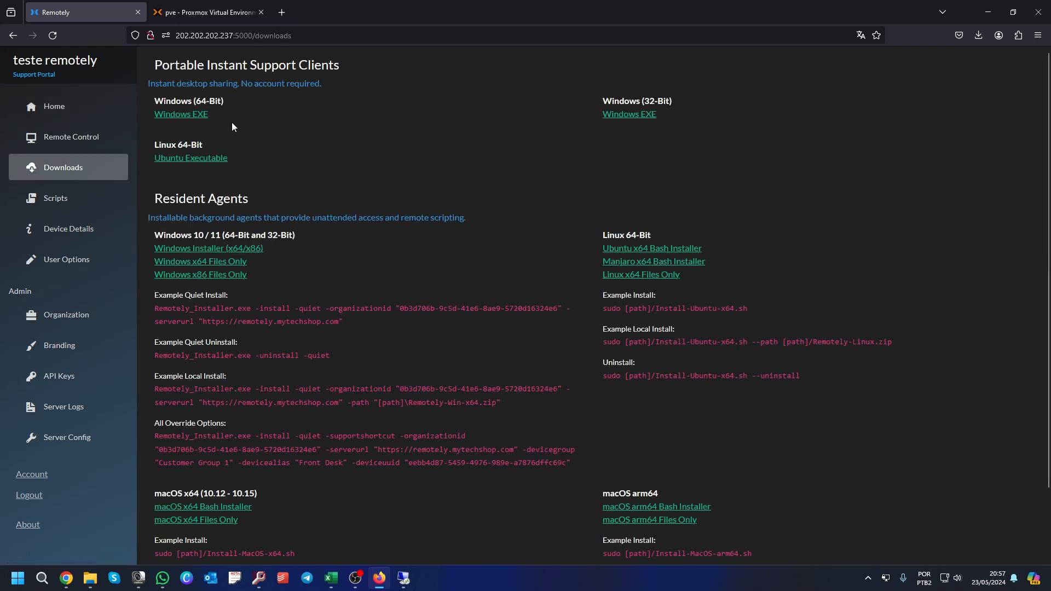
Examine the Portable Instant Support Clients and Resident Agents sections of the Downloads page.
left_click_drag(232, 170, 162, 77)
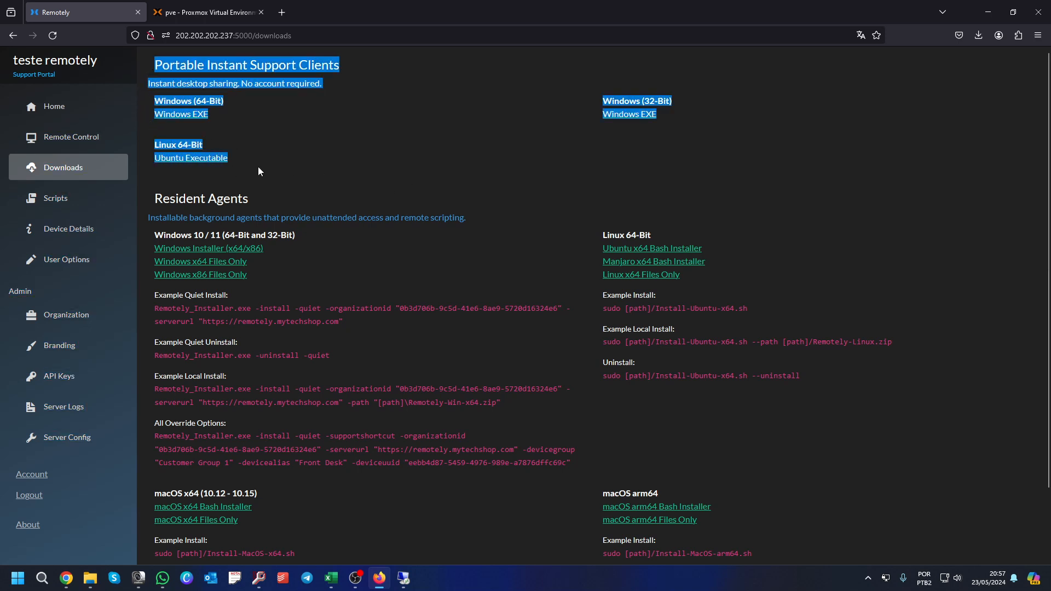
left_click_drag(258, 166, 155, 65)
left_click(261, 244)
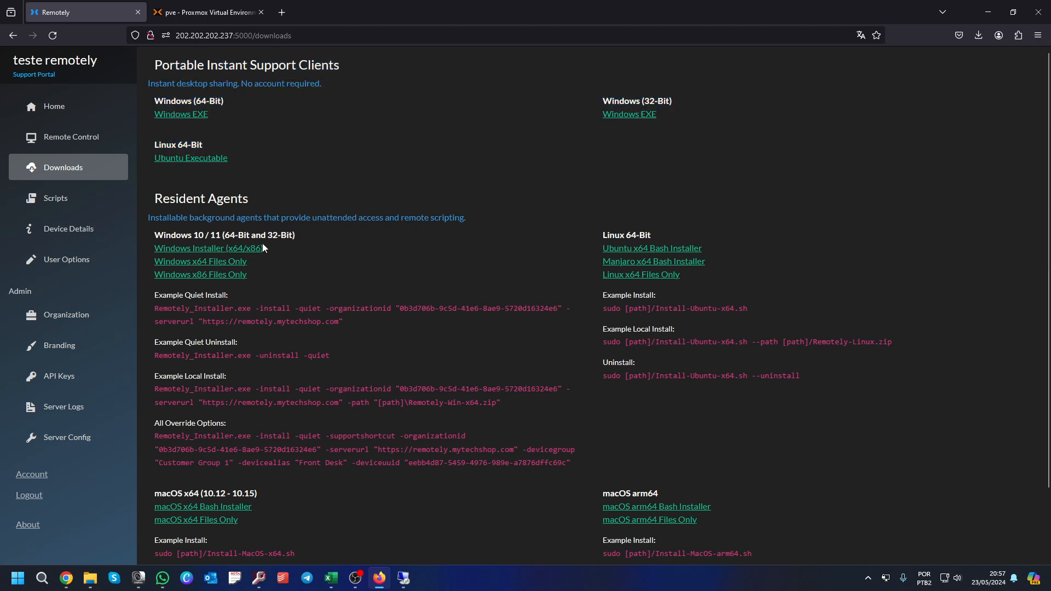
left_click_drag(157, 199, 263, 192)
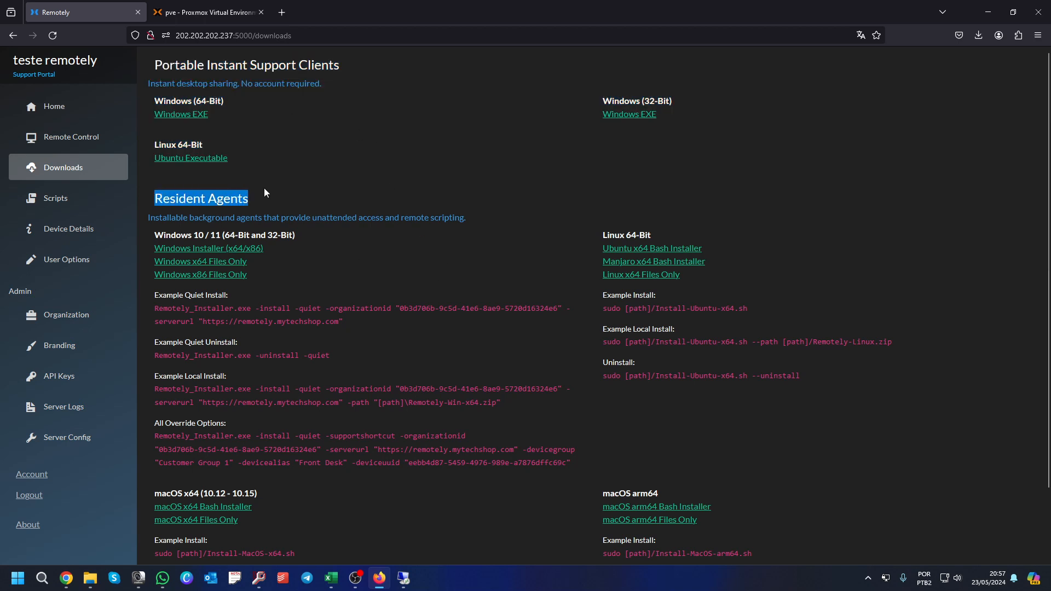
left_click(409, 269)
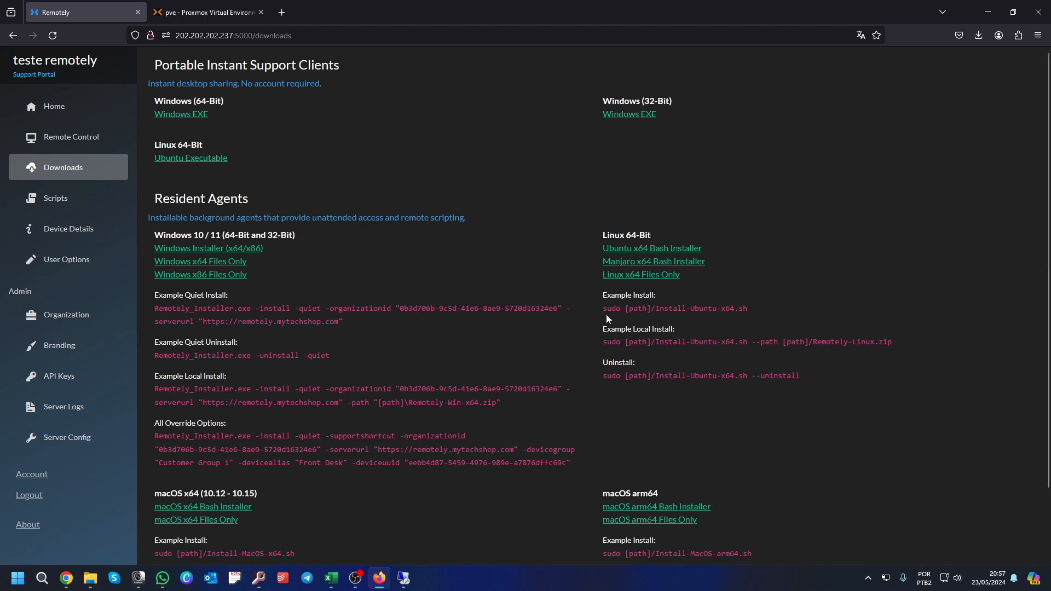
Review the example install commands for the Linux, Windows and macOS resident agents.
left_click_drag(605, 310, 747, 309)
left_click_drag(625, 343, 655, 343)
left_click_drag(167, 308, 389, 341)
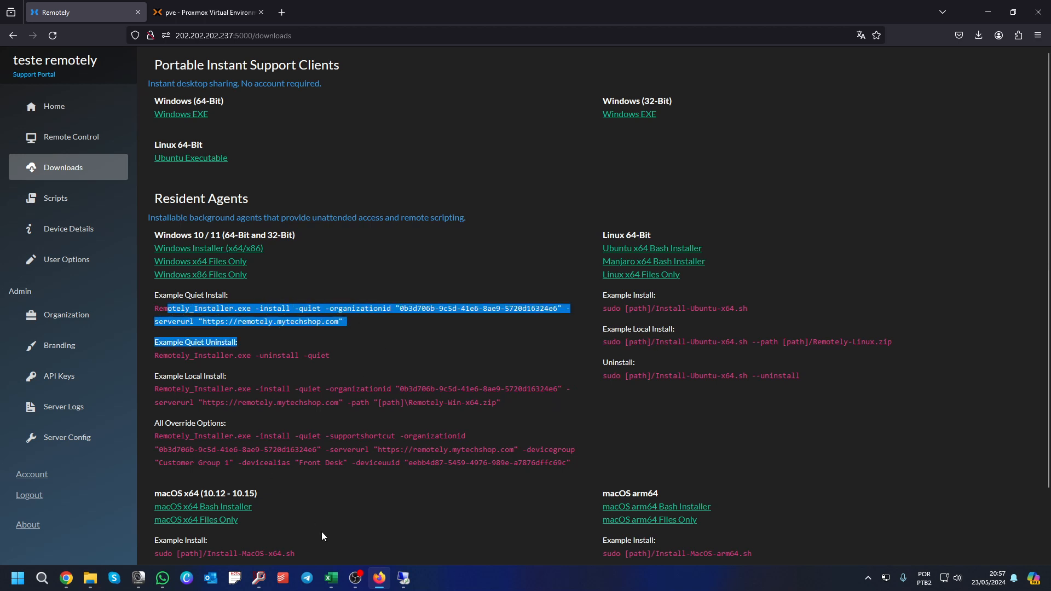
scroll(320, 535, "down", 3)
left_click_drag(154, 474, 669, 489)
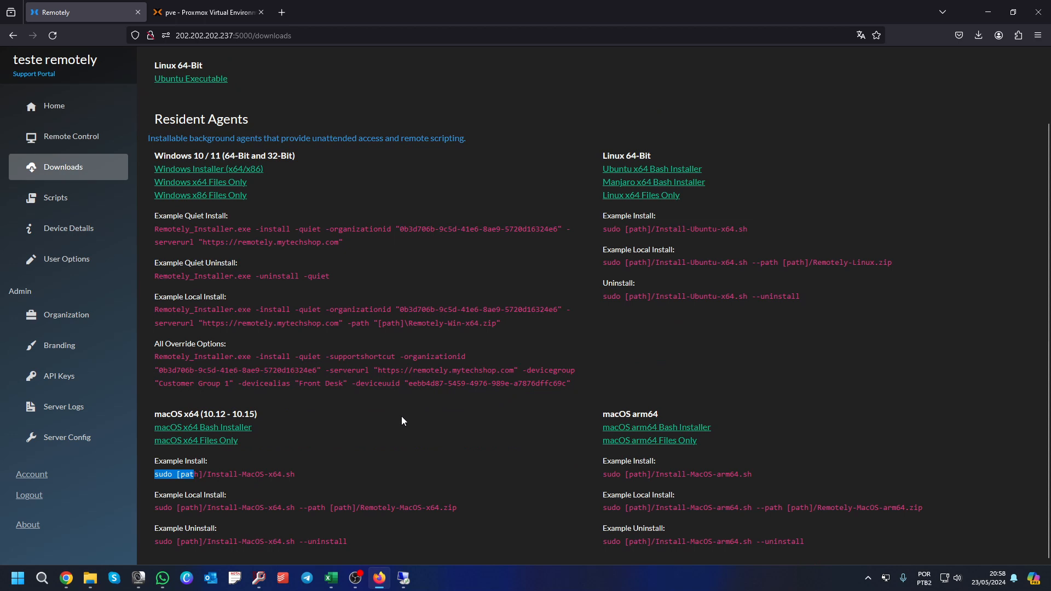
left_click(375, 430)
scroll(324, 445, "up", 3)
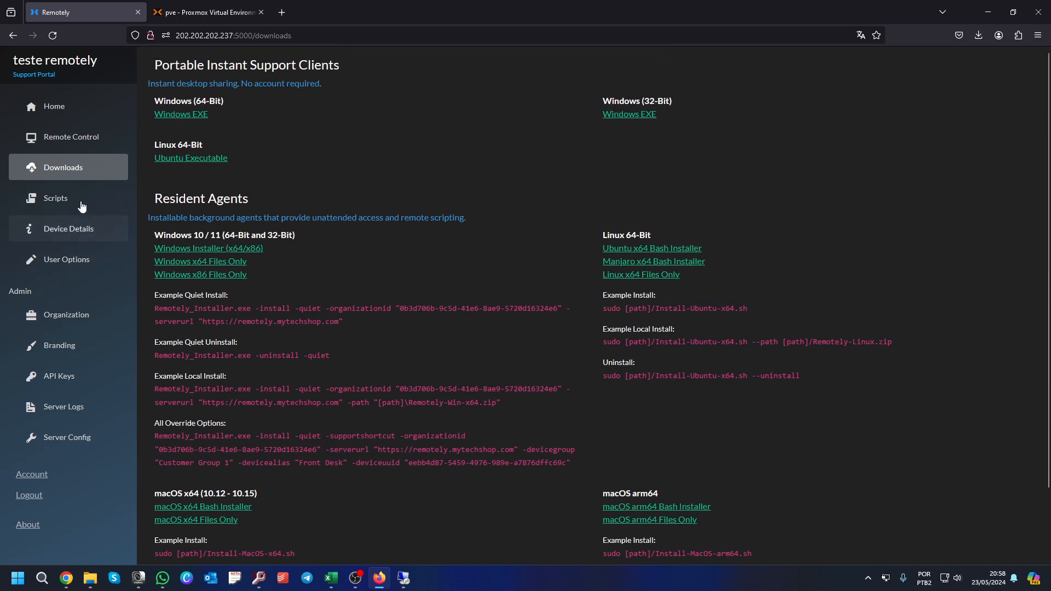
Open the Scripts page, check the shell choices and the Run Script section, and return to Saved Scripts.
left_click(81, 199)
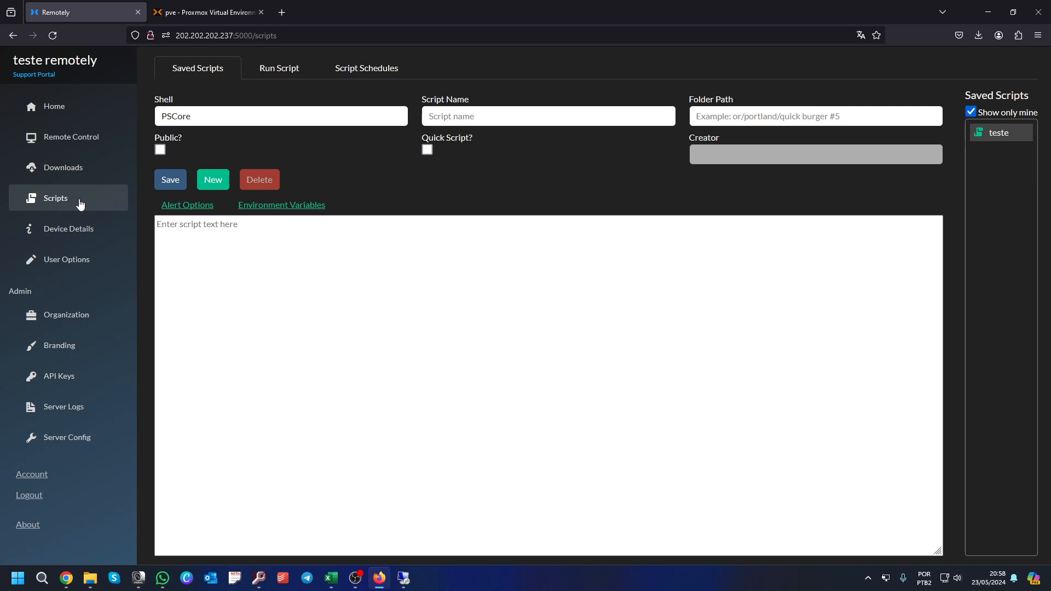
left_click(349, 116)
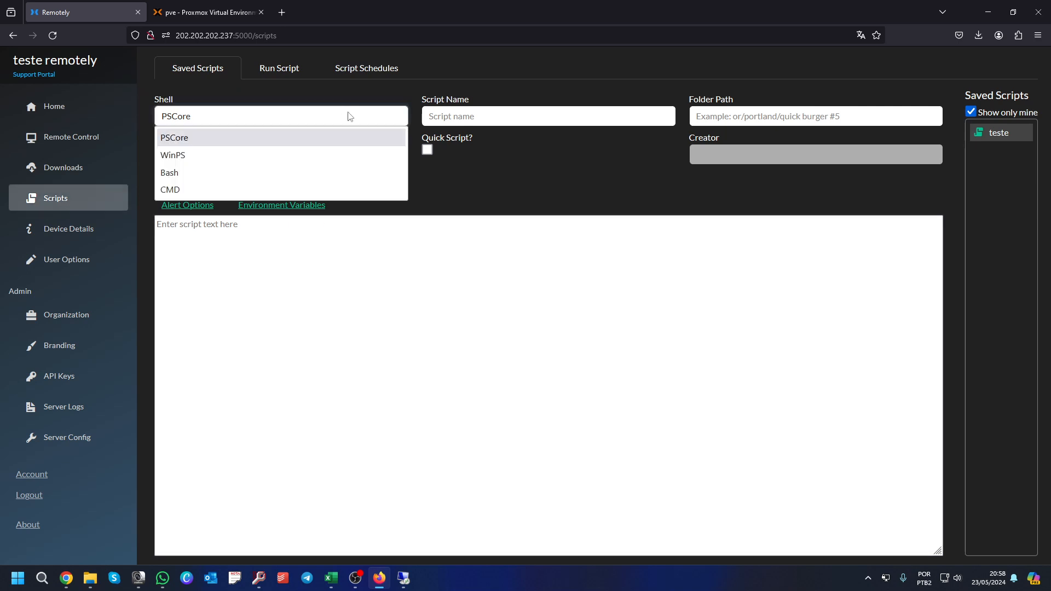
left_click(170, 190)
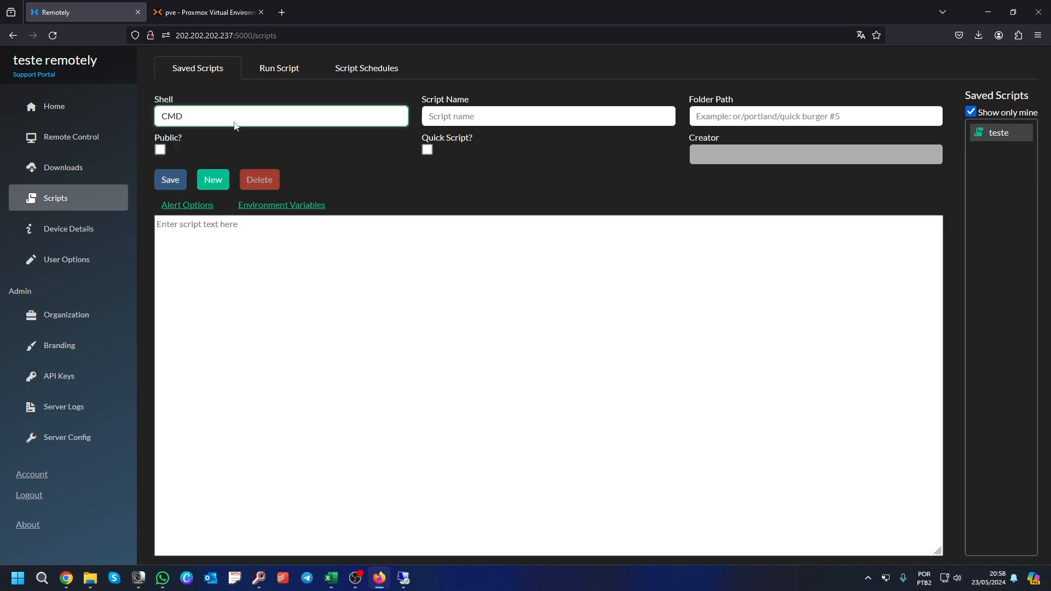
left_click(278, 68)
left_click(205, 68)
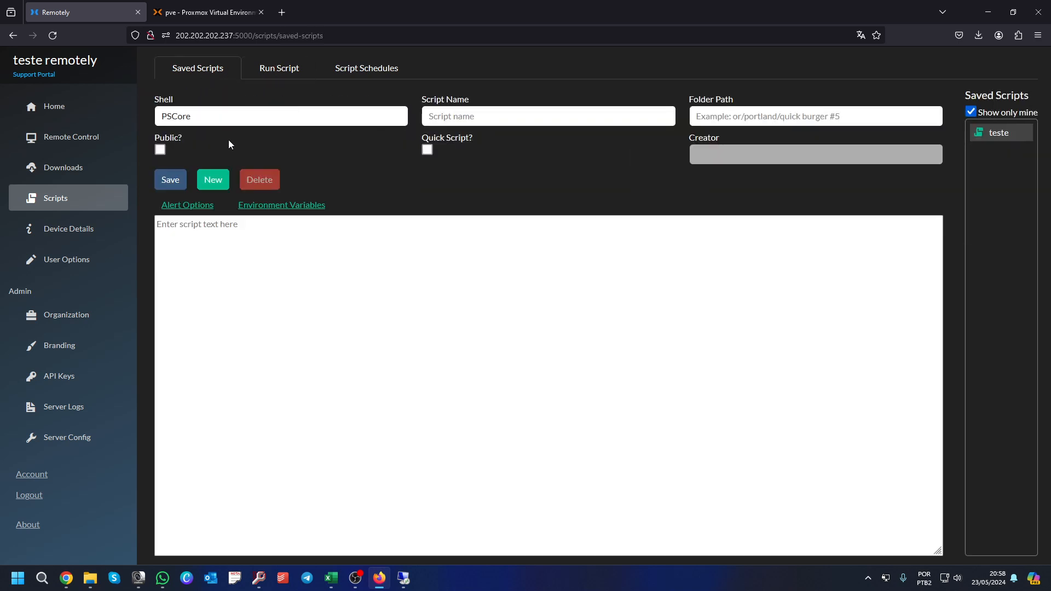
Set the new script's shell to CMD and name it "novo teste".
left_click(209, 125)
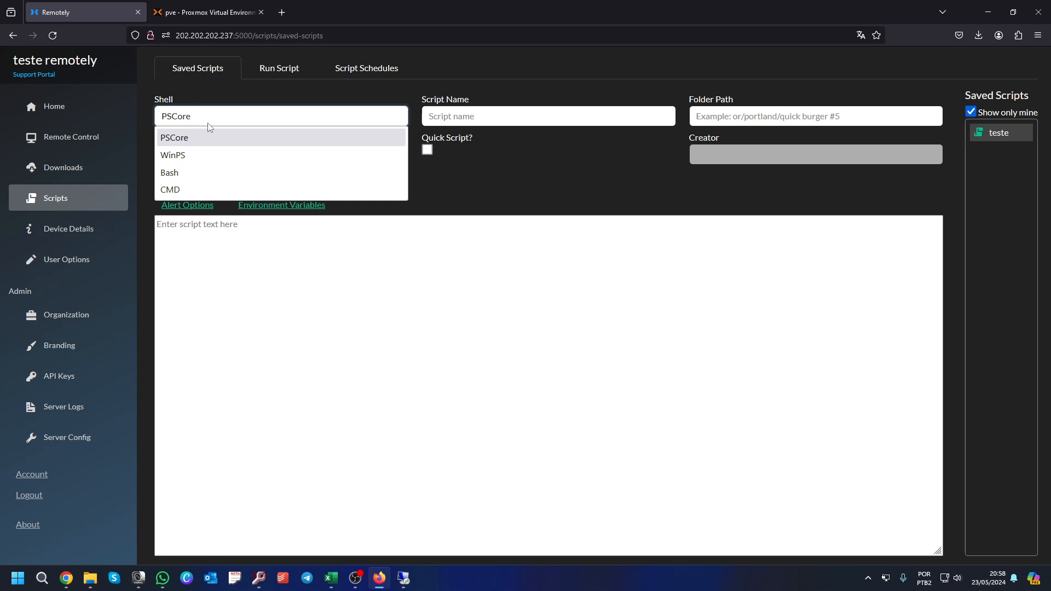
left_click(186, 188)
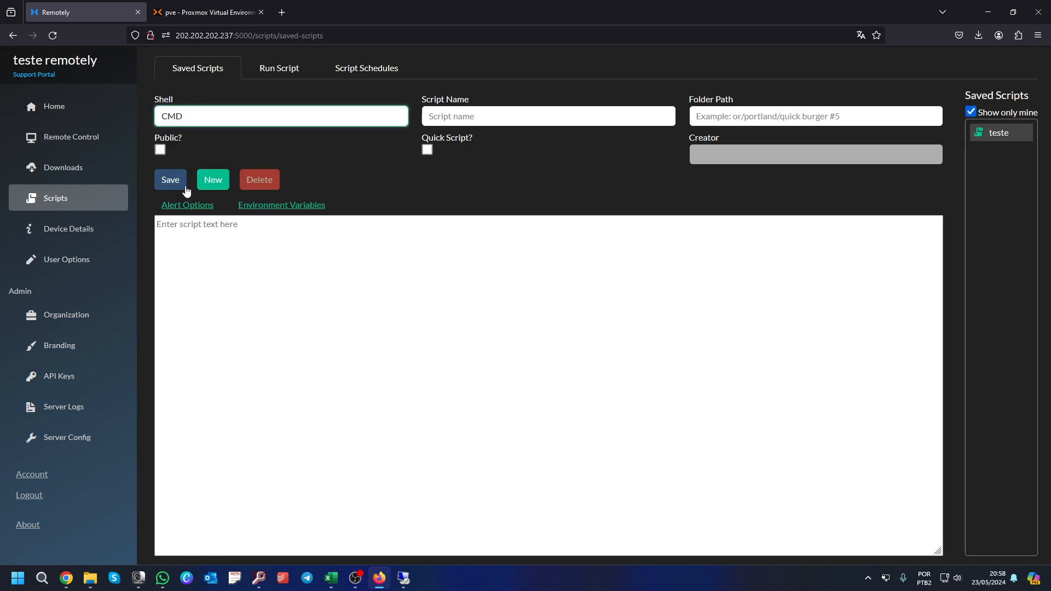
left_click(485, 117)
type("novo ")
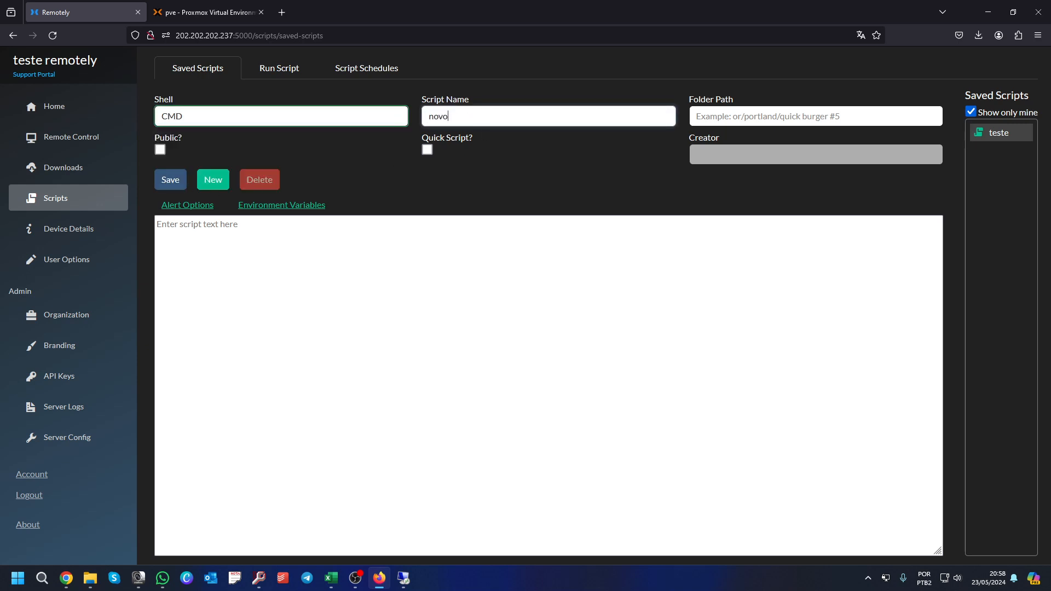
type("teste")
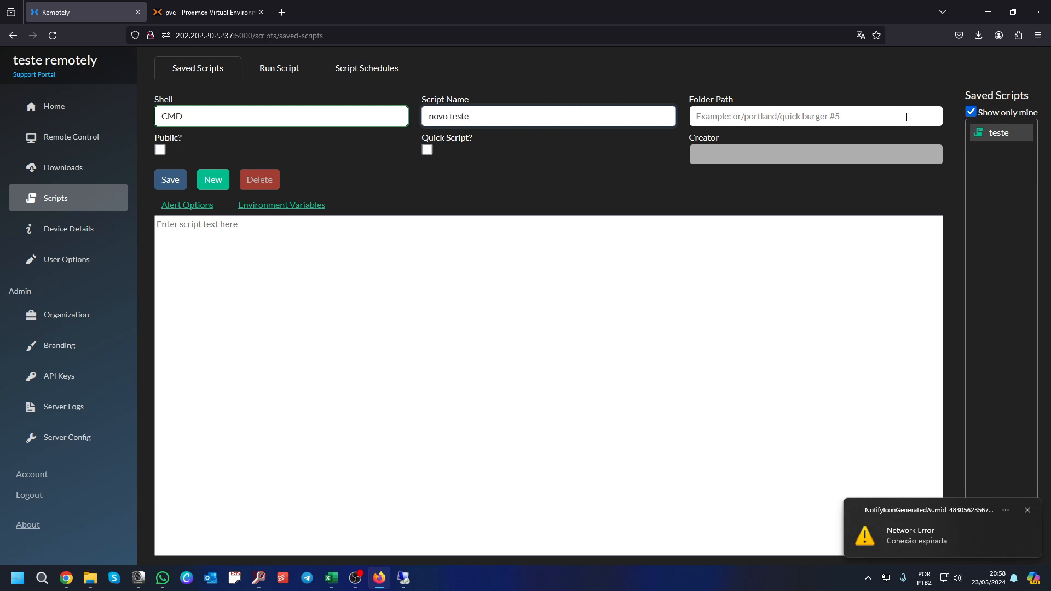
Enter "ping 8.8.8.8" as the script text.
left_click(289, 286)
type("pi")
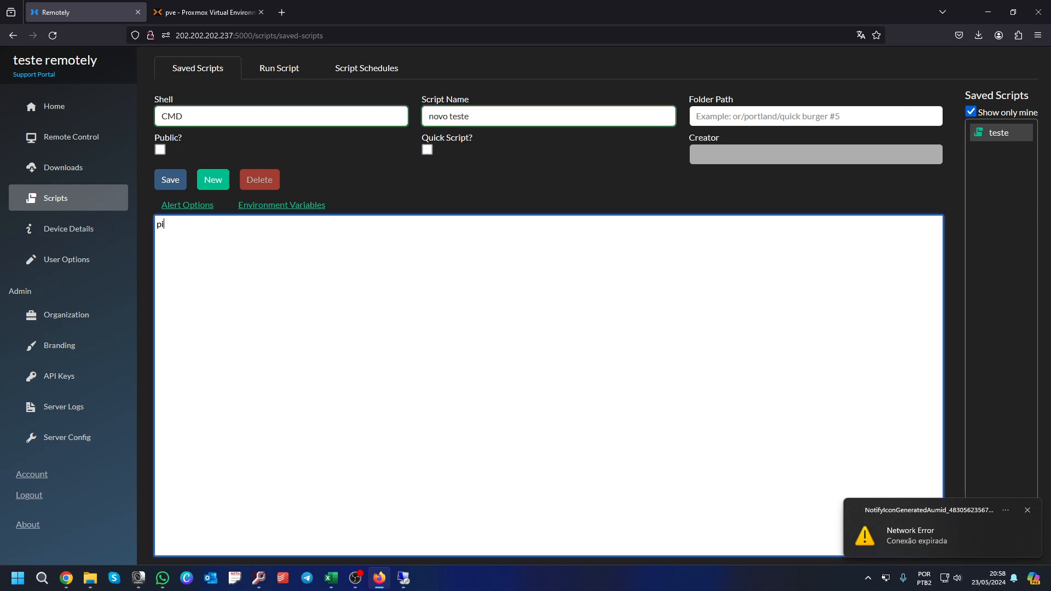
type("ng 8.8.8.8")
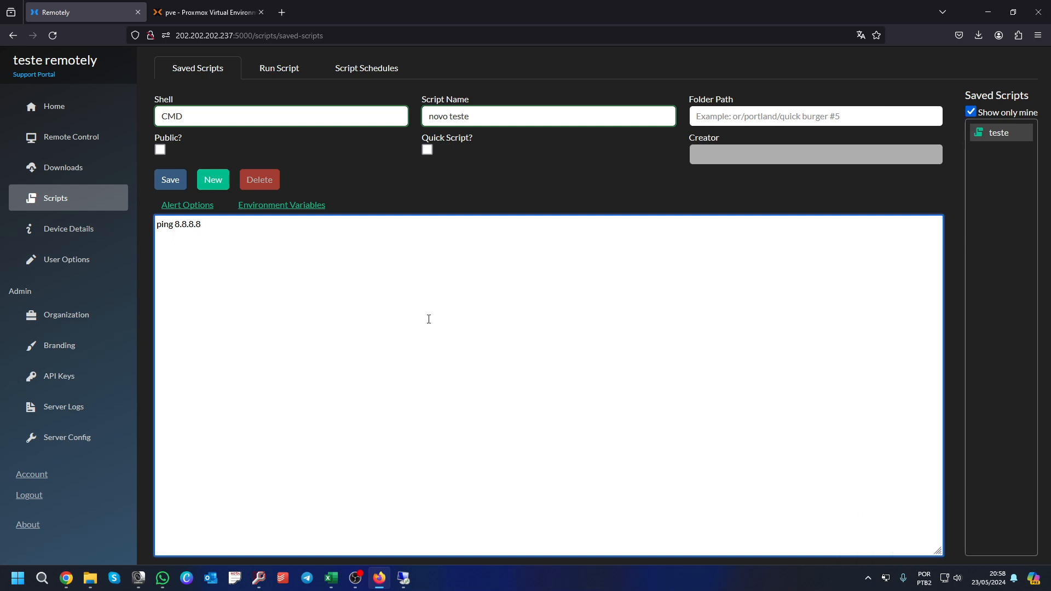
Rename the new CMD script as "ping" and save it.
triple_click(504, 117)
type("ping")
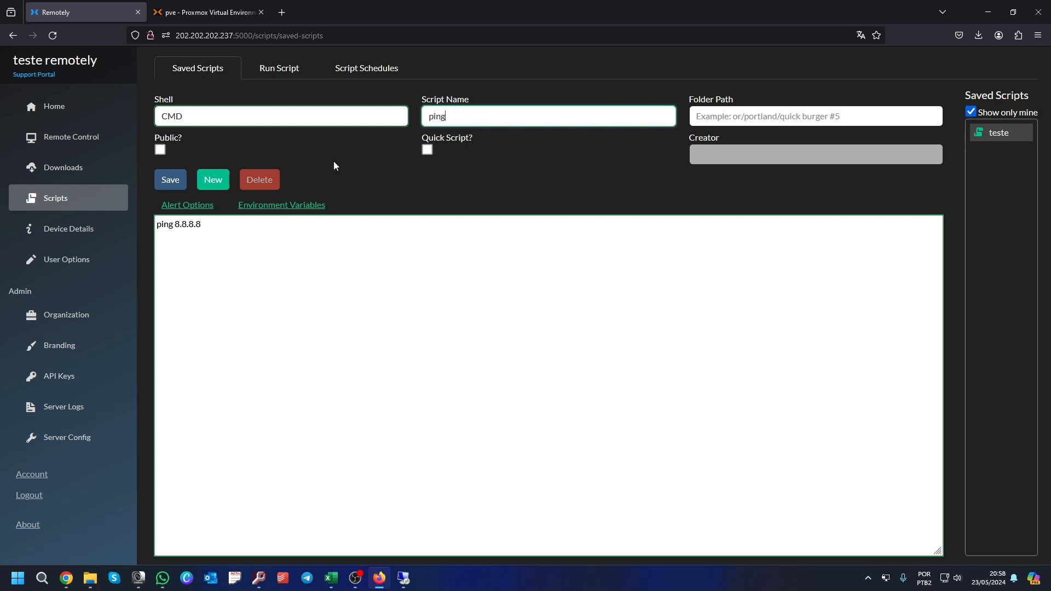
left_click(170, 180)
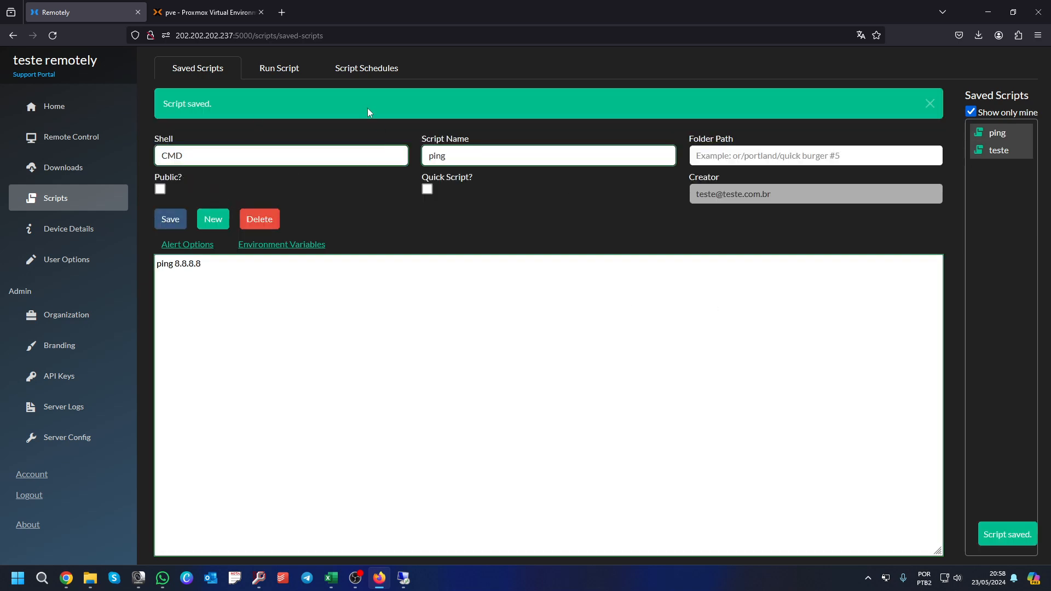
Run the saved "ping" script on the WIN11-LAB device.
left_click(293, 71)
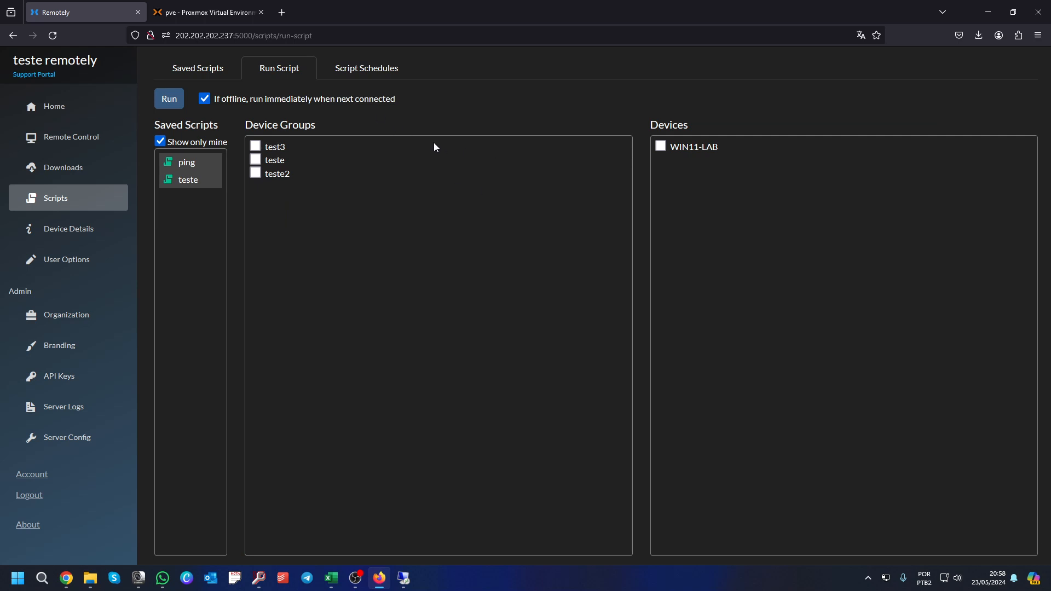
left_click(188, 167)
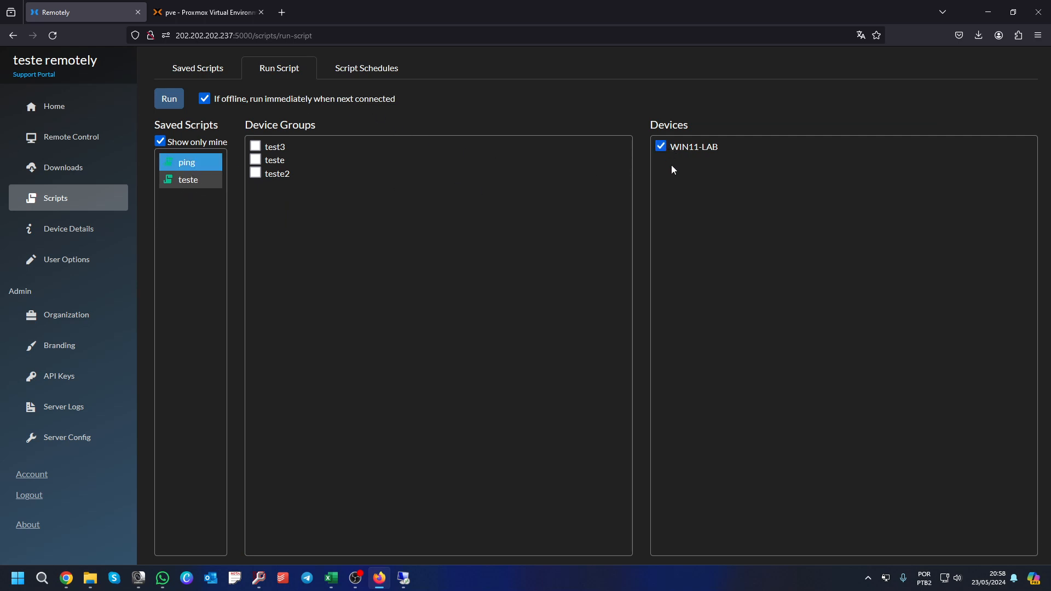
left_click(169, 99)
Start another saved script with the folder path "/teste" and the name "ping2".
left_click(188, 73)
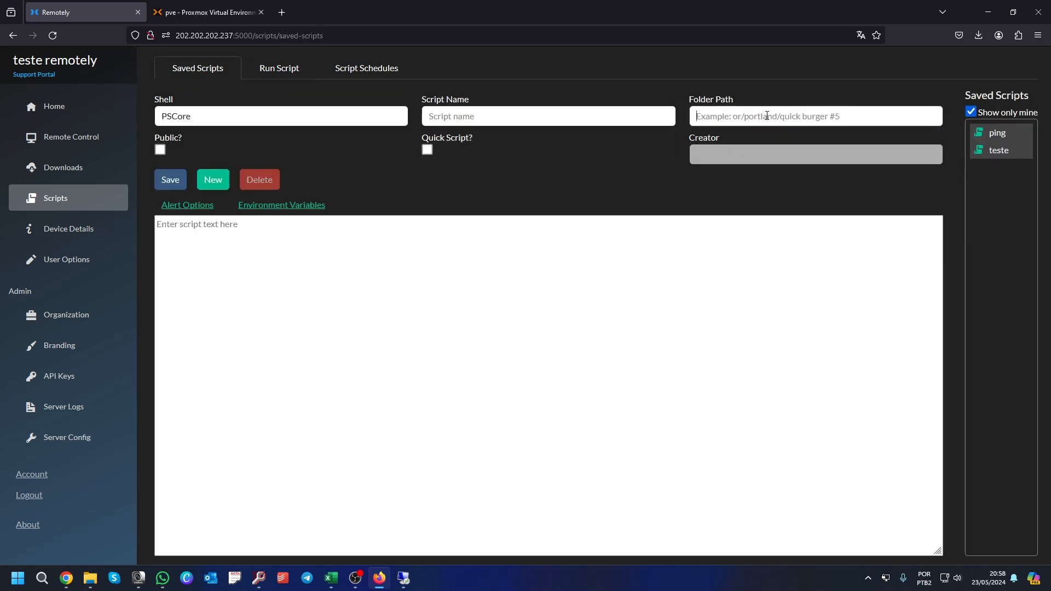
left_click(856, 121)
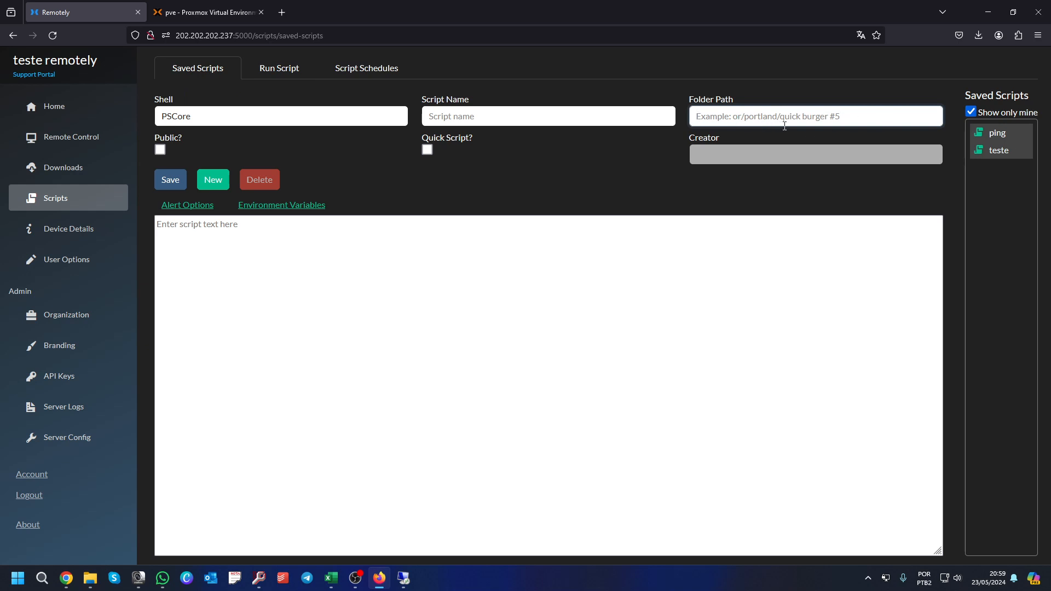
type("/teste")
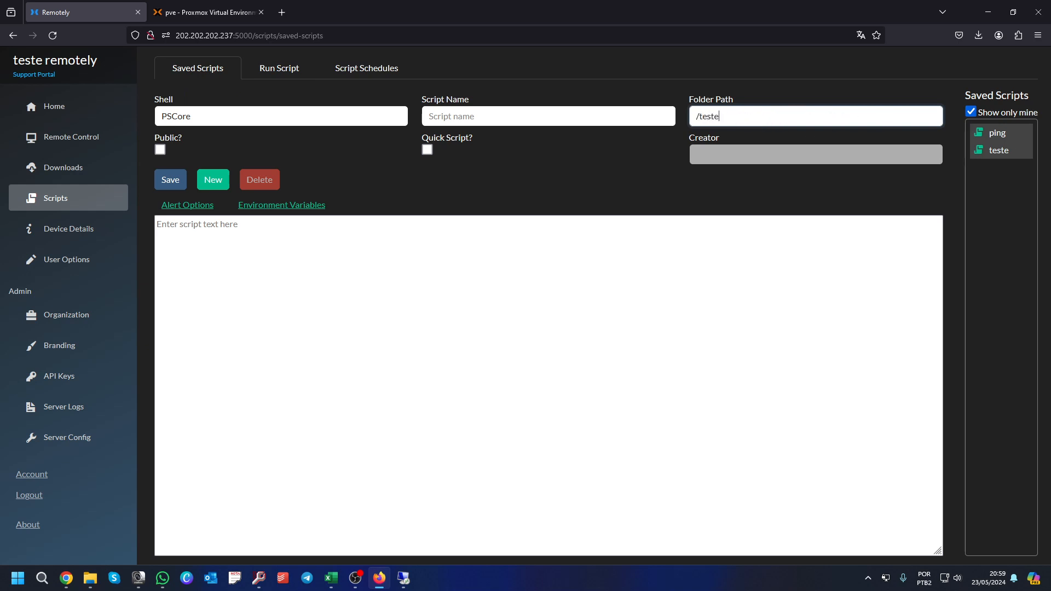
left_click(528, 117)
type("ping2")
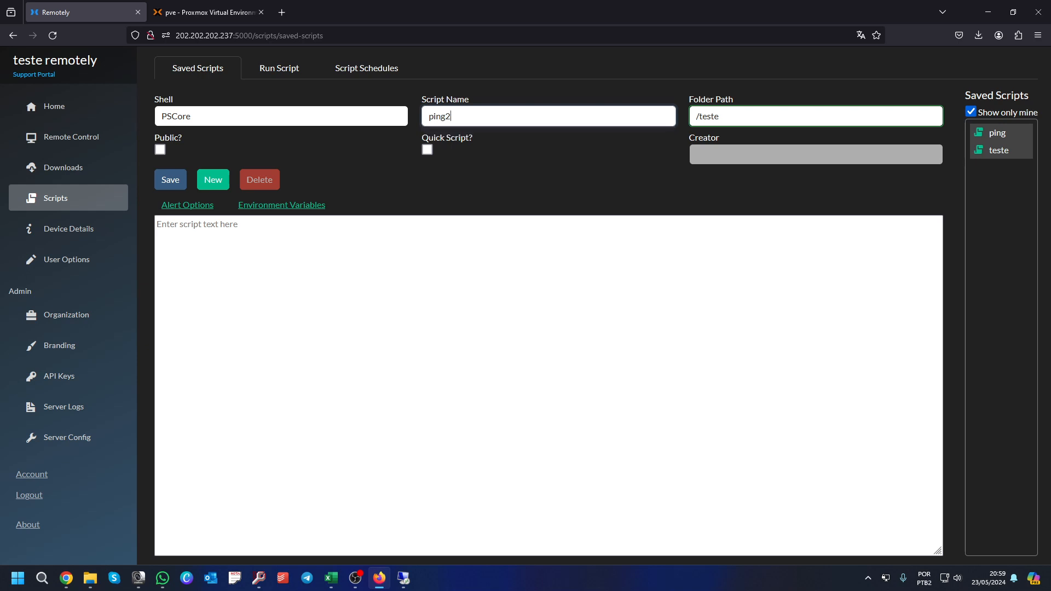
Set the ping2 script's shell to CMD, enter "ping 8.8.8.8" as its text and save it.
left_click(229, 123)
left_click(219, 190)
left_click(217, 296)
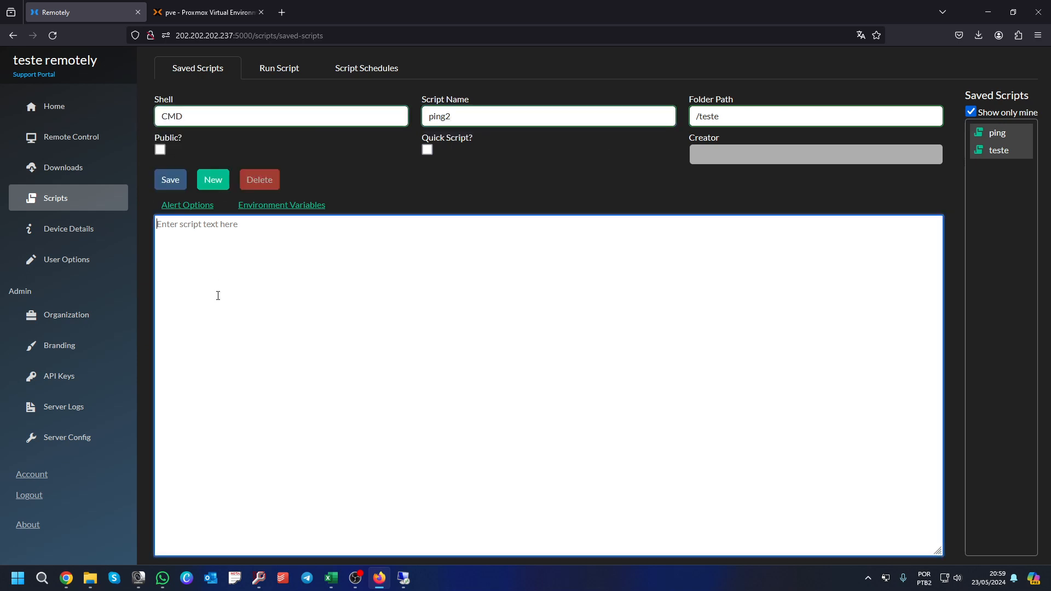
type("ping 8.8.8.8")
left_click(169, 179)
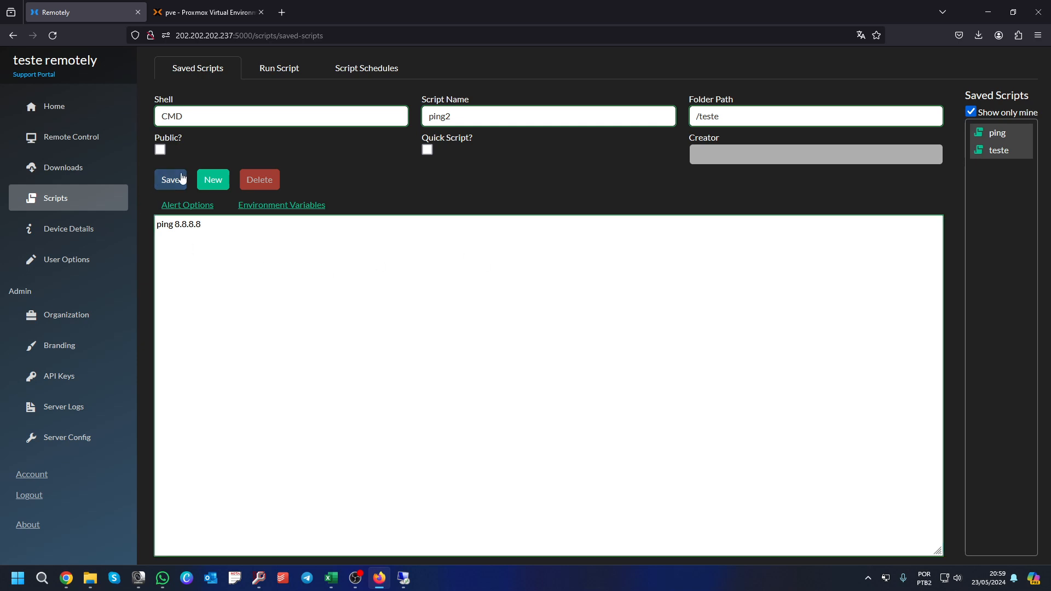
Check the run, schedule and saved script lists for ping2, and turn off the filter that shows only own scripts.
left_click(286, 76)
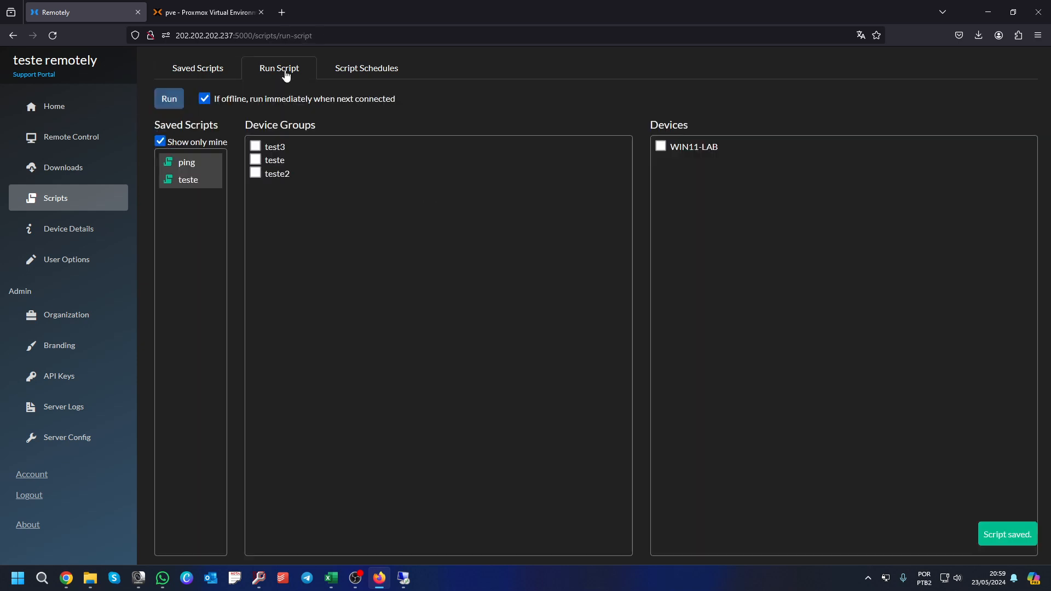
left_click(162, 143)
left_click(162, 143)
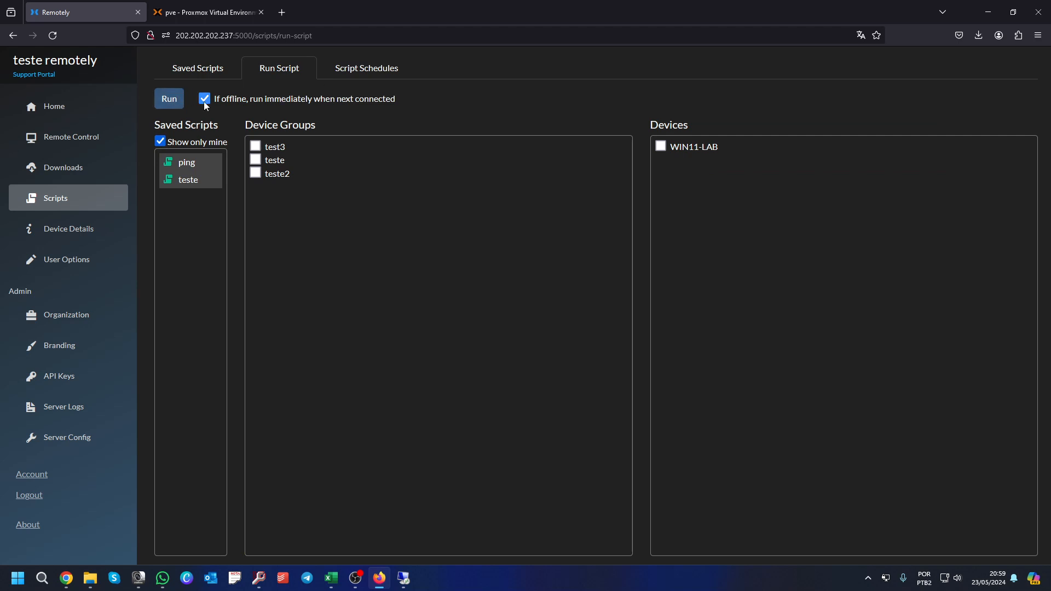
left_click(357, 82)
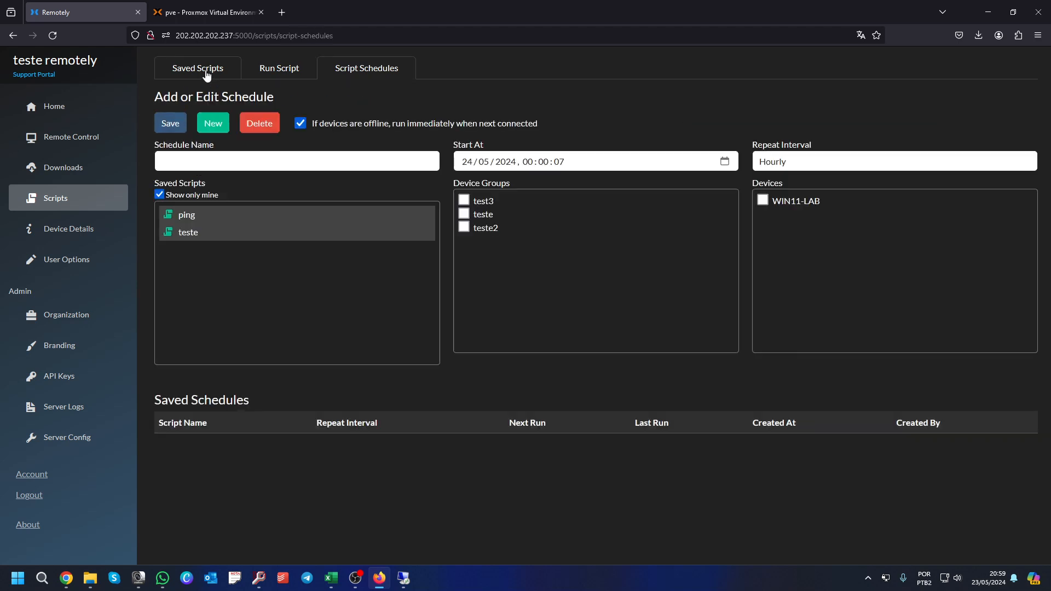
left_click(206, 73)
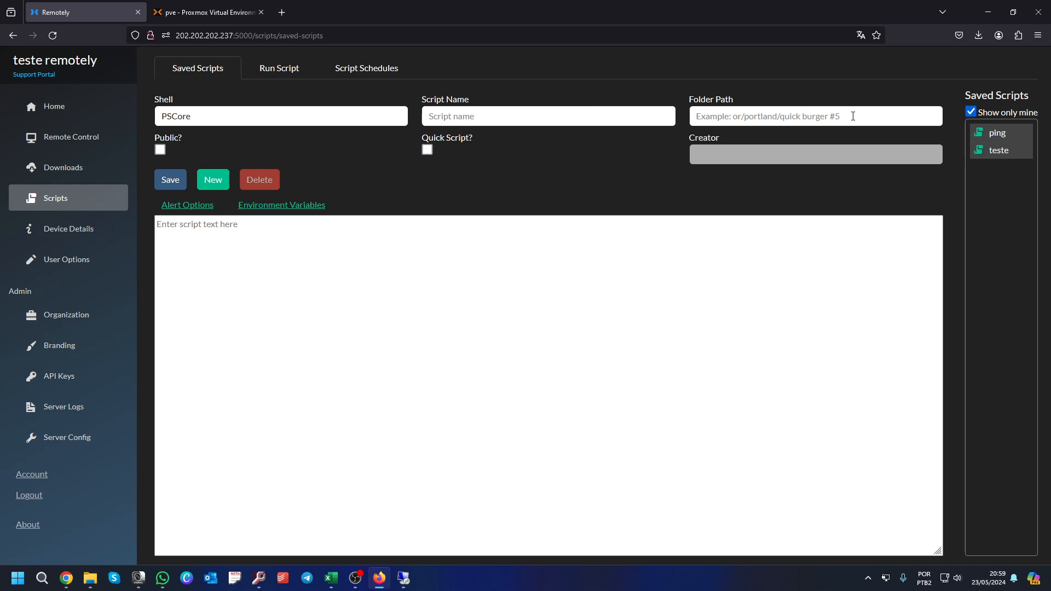
left_click(970, 111)
left_click(750, 122)
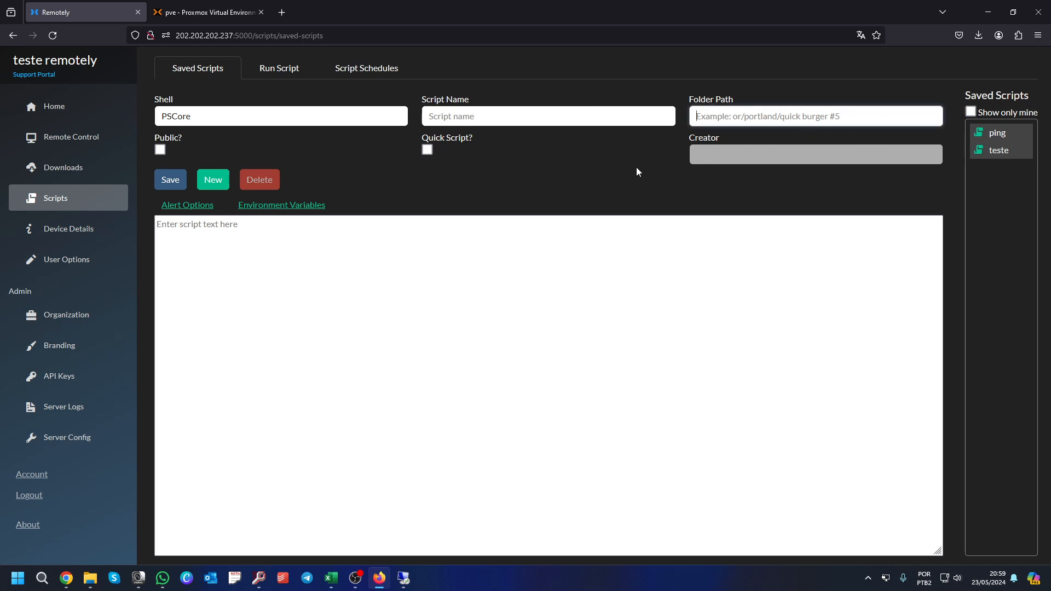
Prepare a script schedule for the ping script on WIN11-LAB with a Weekly repeat interval.
left_click(351, 74)
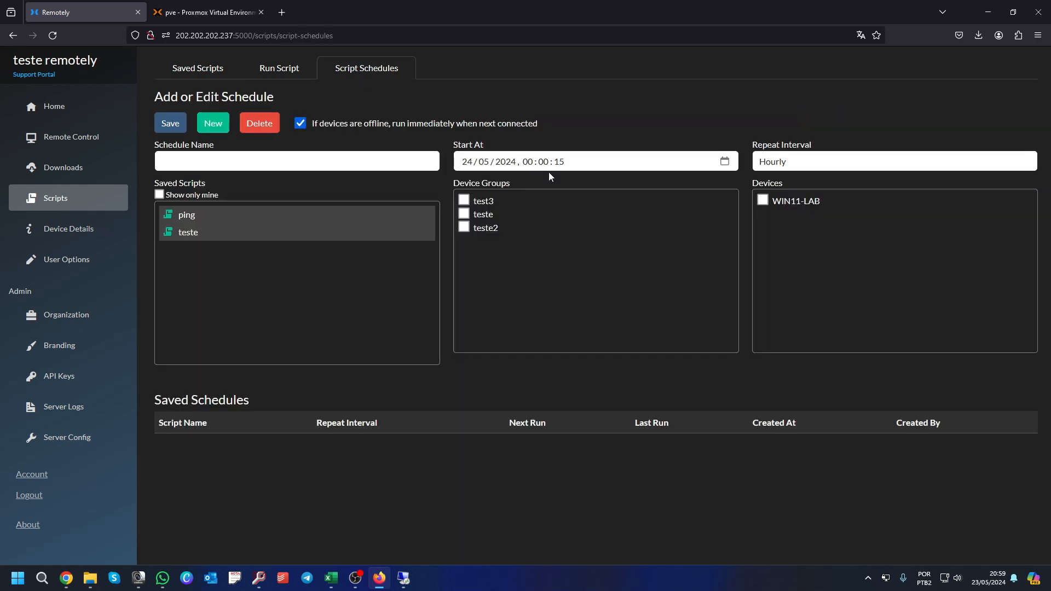
left_click(184, 216)
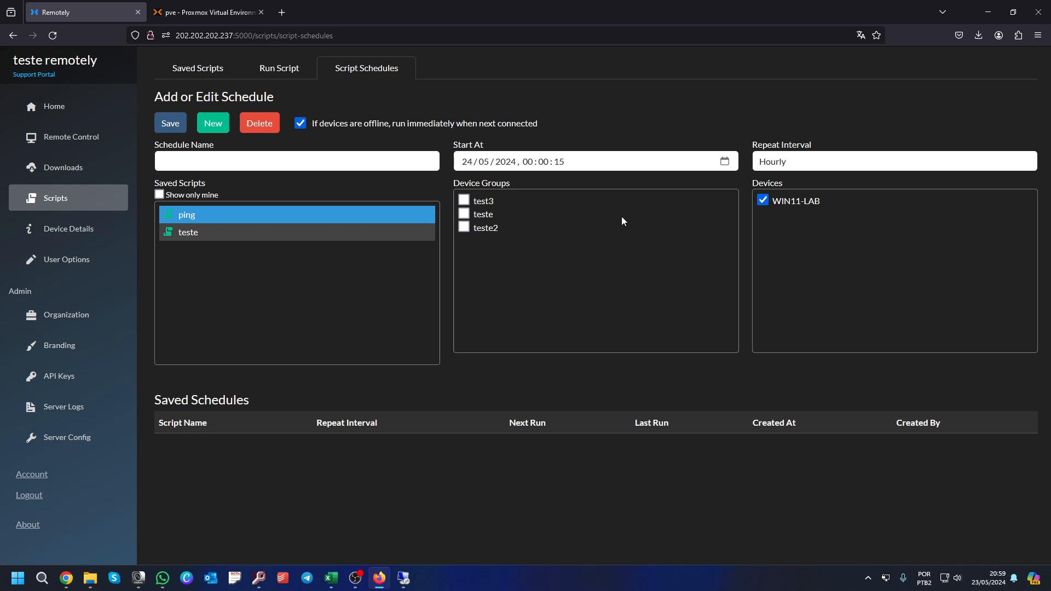
left_click(725, 163)
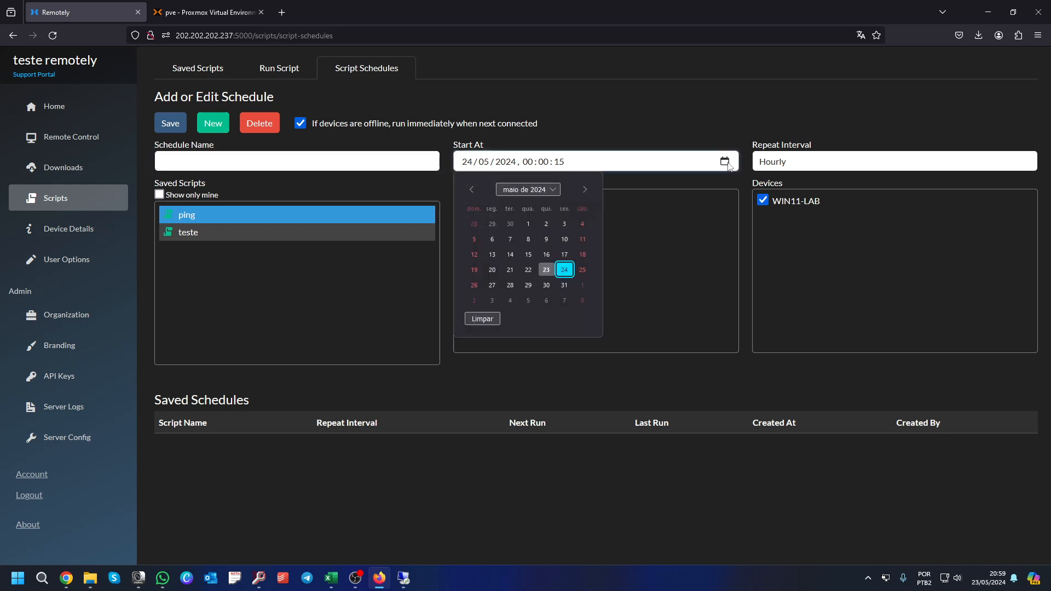
left_click(803, 163)
left_click(799, 222)
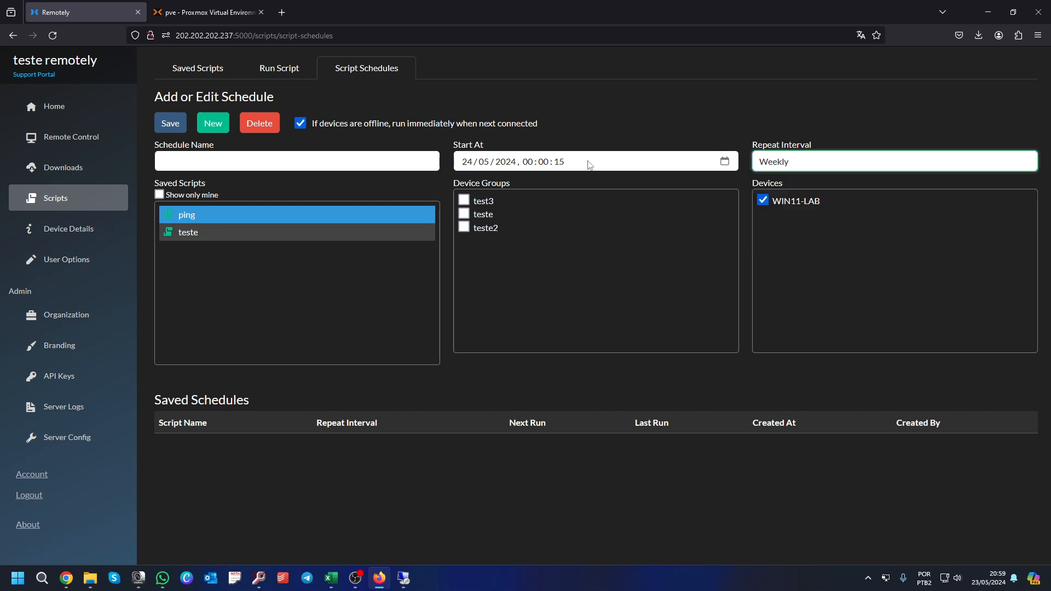
Set the schedule's start date to 23/05/2024, name it "teste" and save it.
left_click(726, 162)
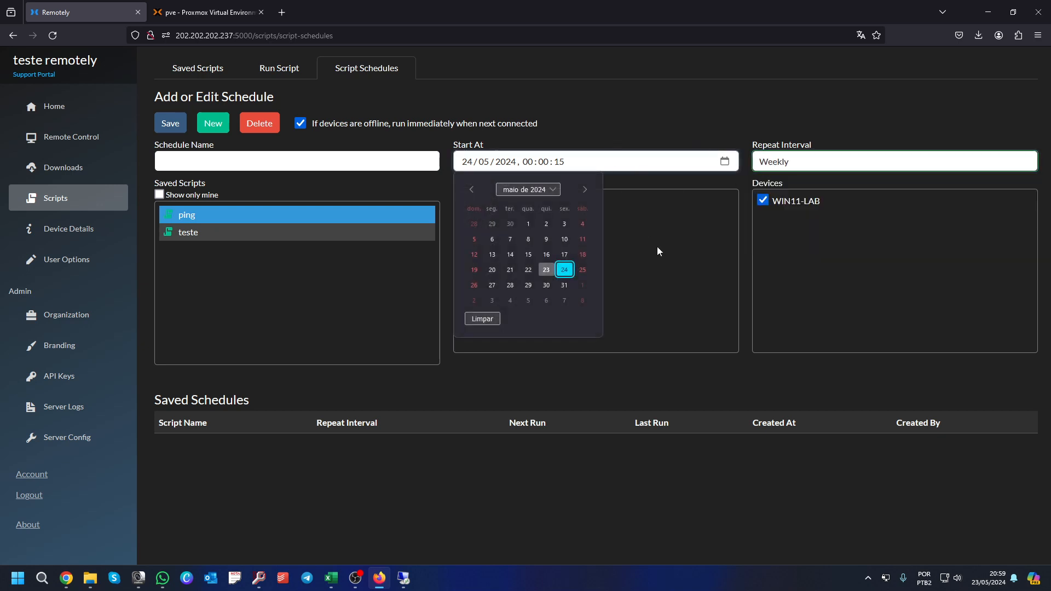
left_click(546, 270)
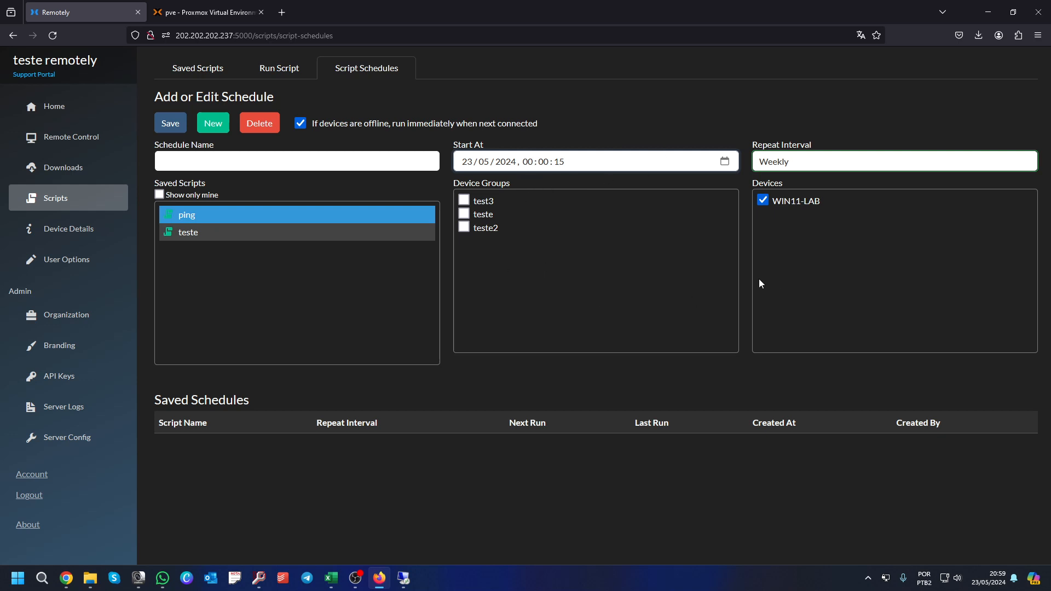
left_click(221, 156)
type("teste")
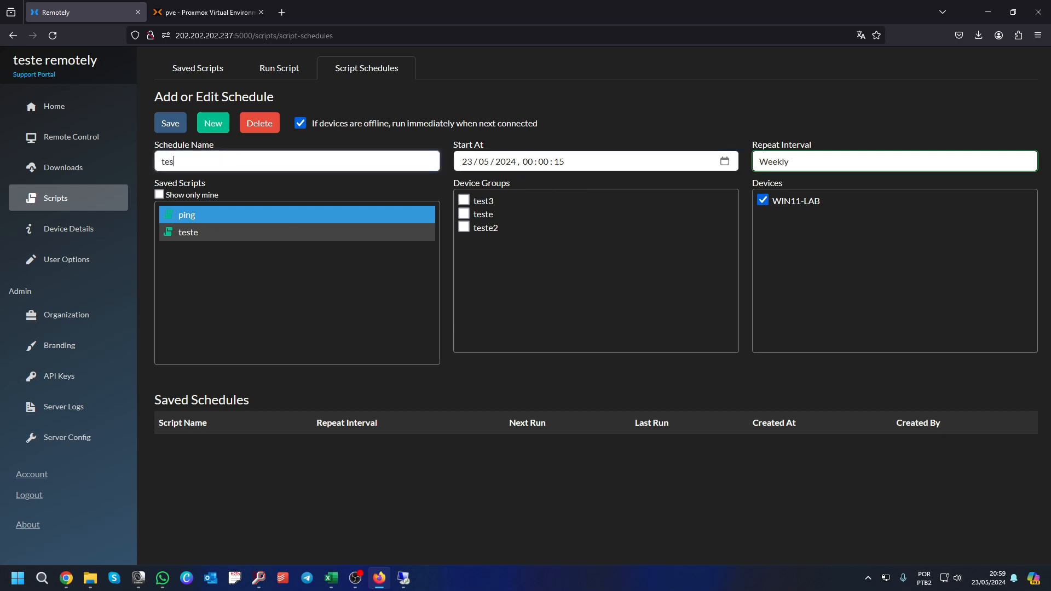
left_click(170, 127)
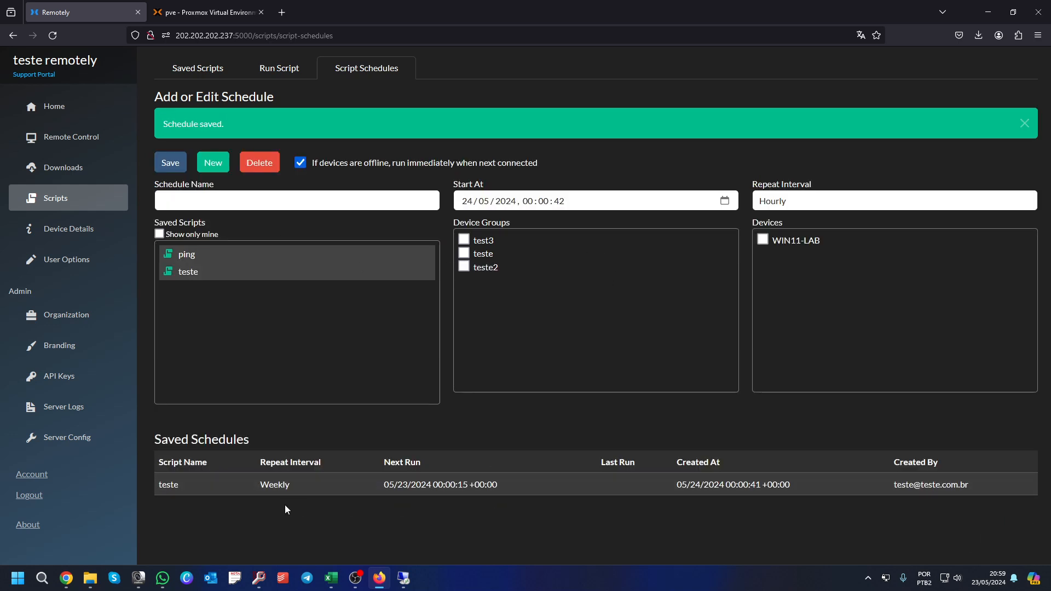
Open the saved "teste" schedule to review its settings.
left_click_drag(205, 488, 991, 498)
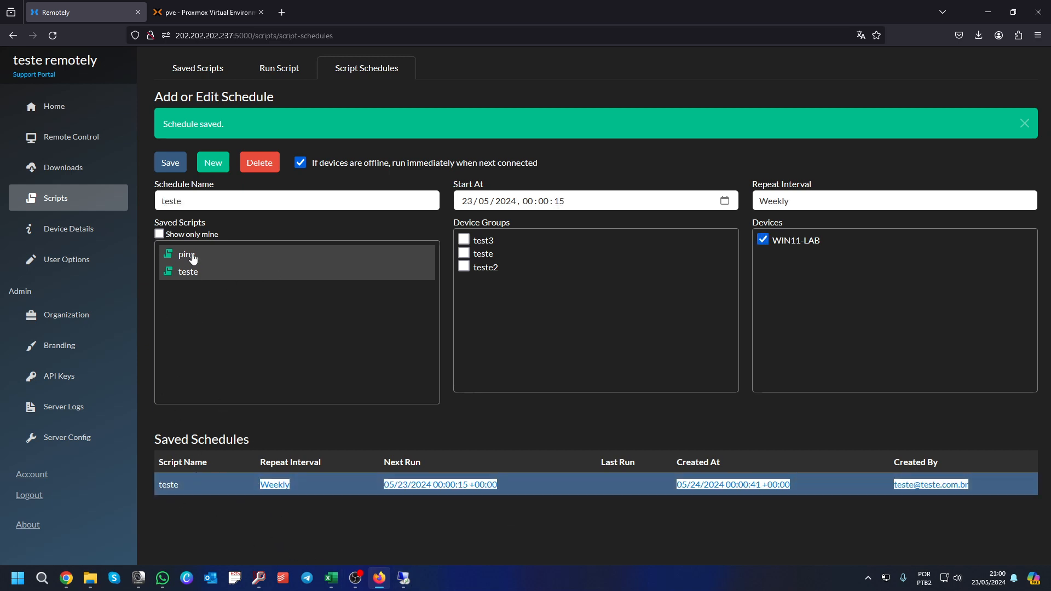
left_click(399, 491)
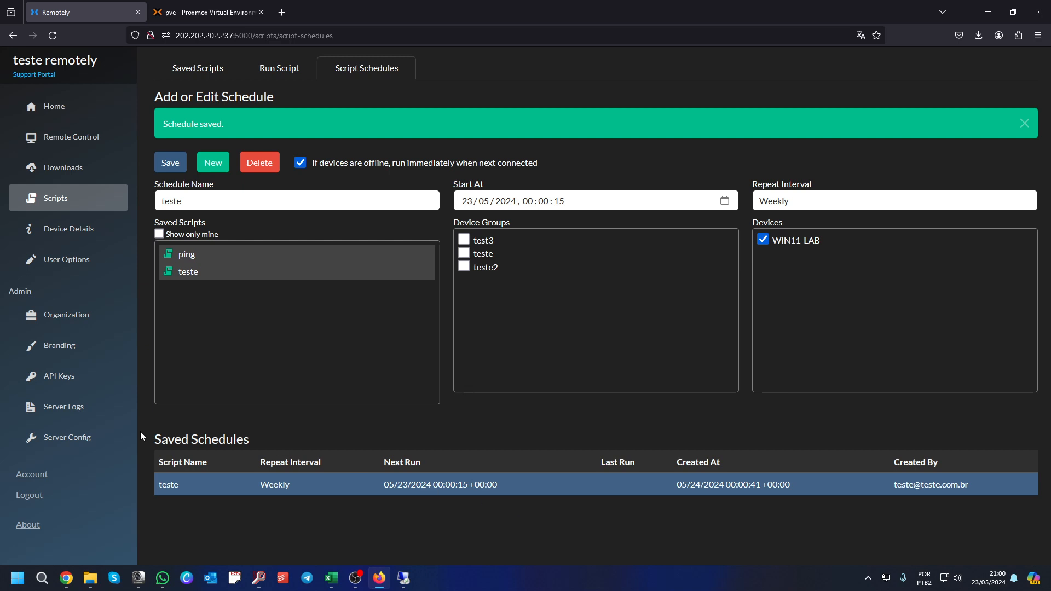
Open WIN11-LAB's device details from the device list and examine its ID, agent version, memory and disk fields.
left_click(74, 233)
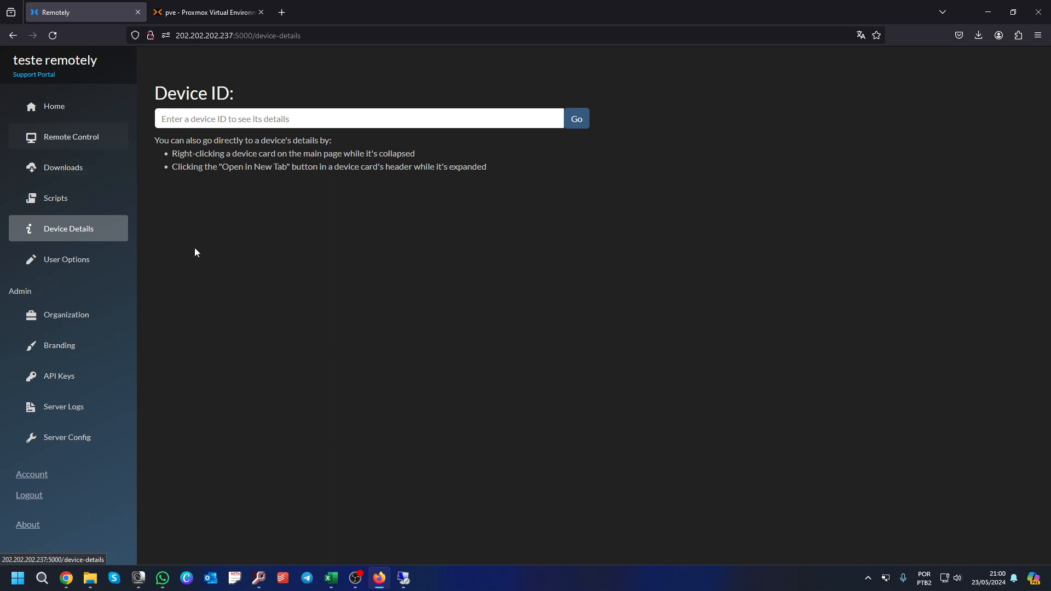
left_click(71, 111)
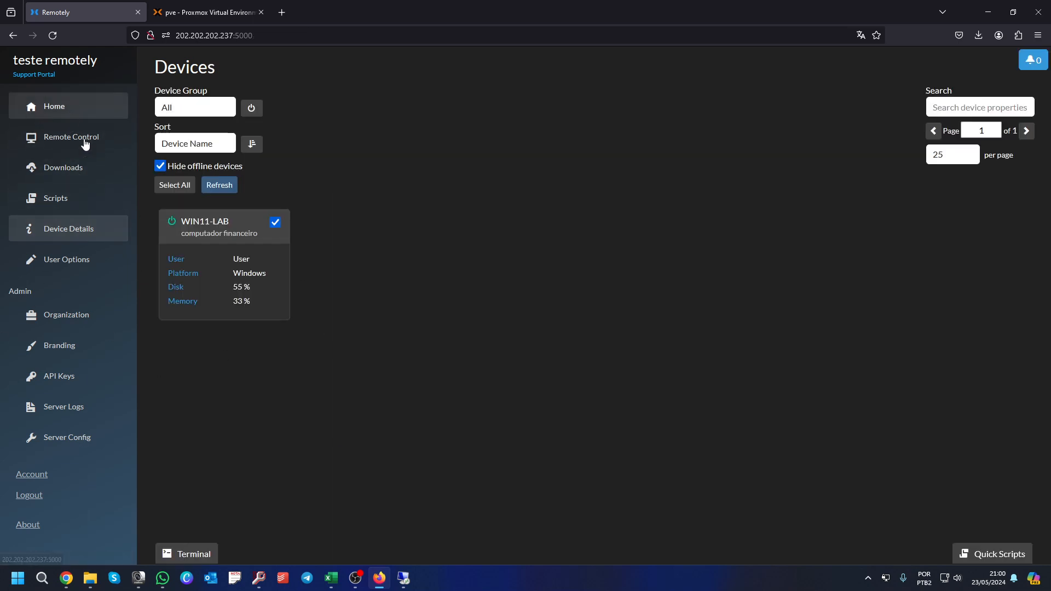
right_click(213, 231)
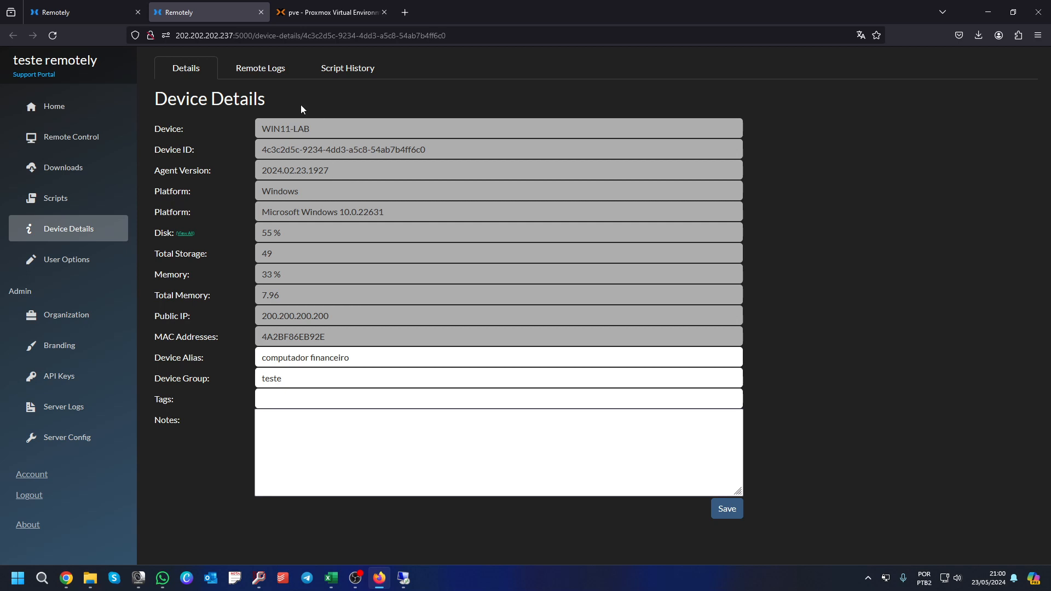
left_click_drag(279, 129, 486, 145)
left_click_drag(278, 170, 279, 202)
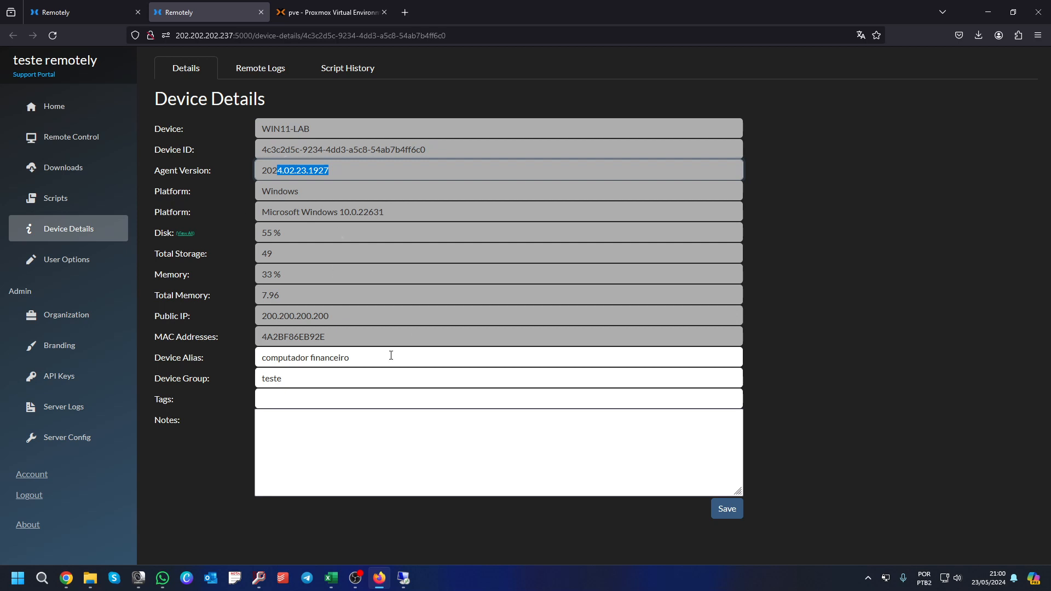
left_click(351, 332)
mouse_move(282, 295)
left_mouse_down()
mouse_move(261, 295)
mouse_move(281, 275)
left_mouse_up()
left_click_drag(272, 233, 267, 234)
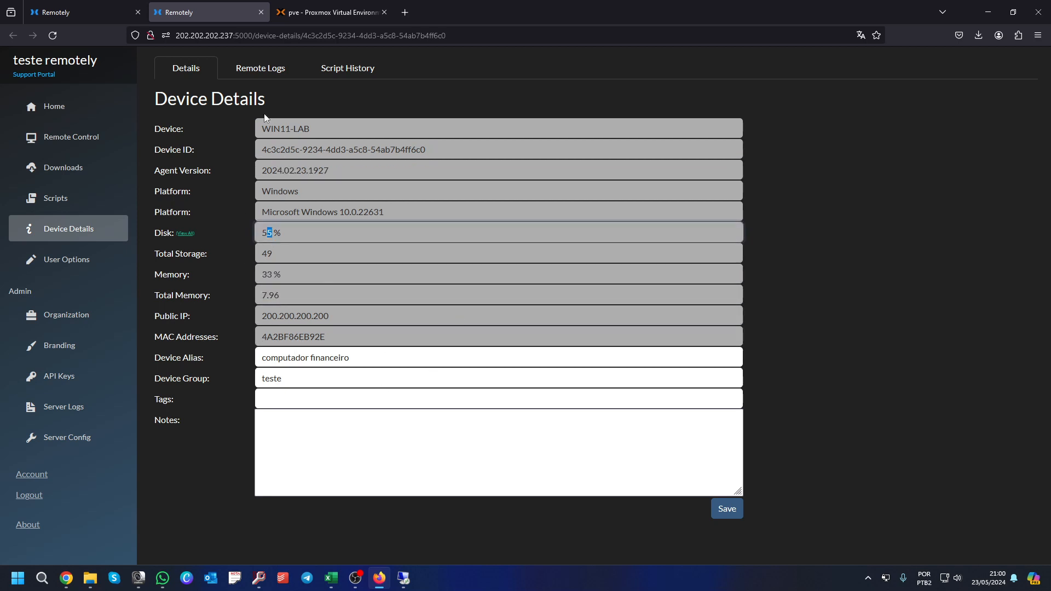
In the user options, set the display name to "teste" and the theme to Light, and save.
left_click(93, 262)
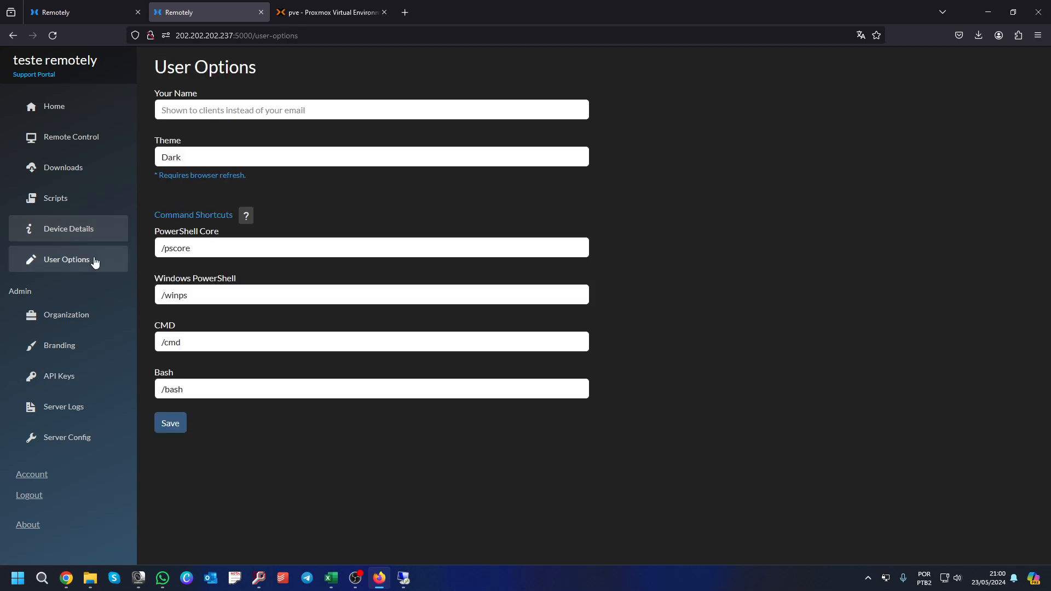
left_click(219, 110)
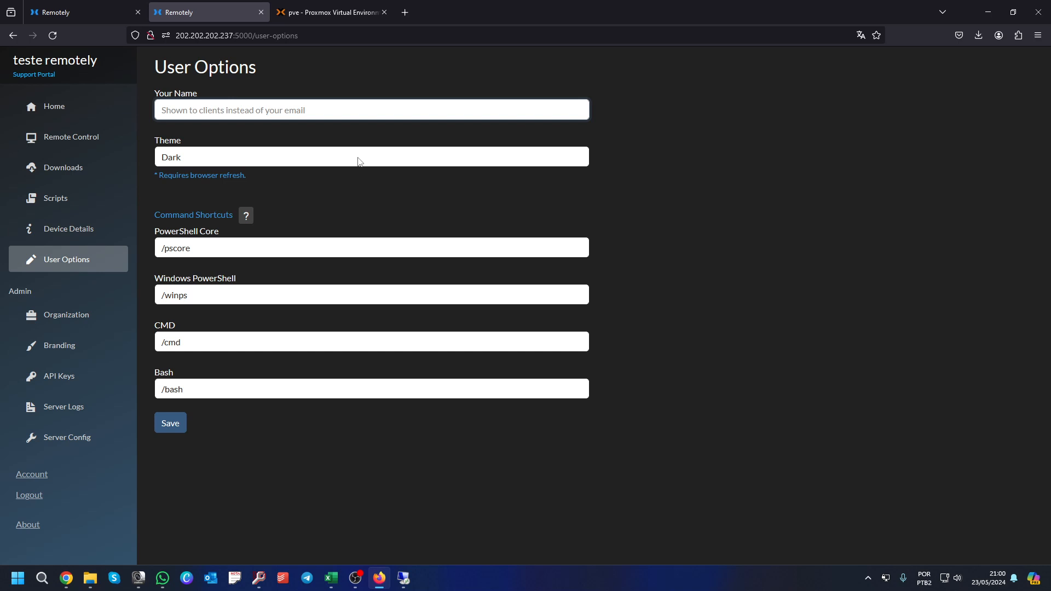
type("teste")
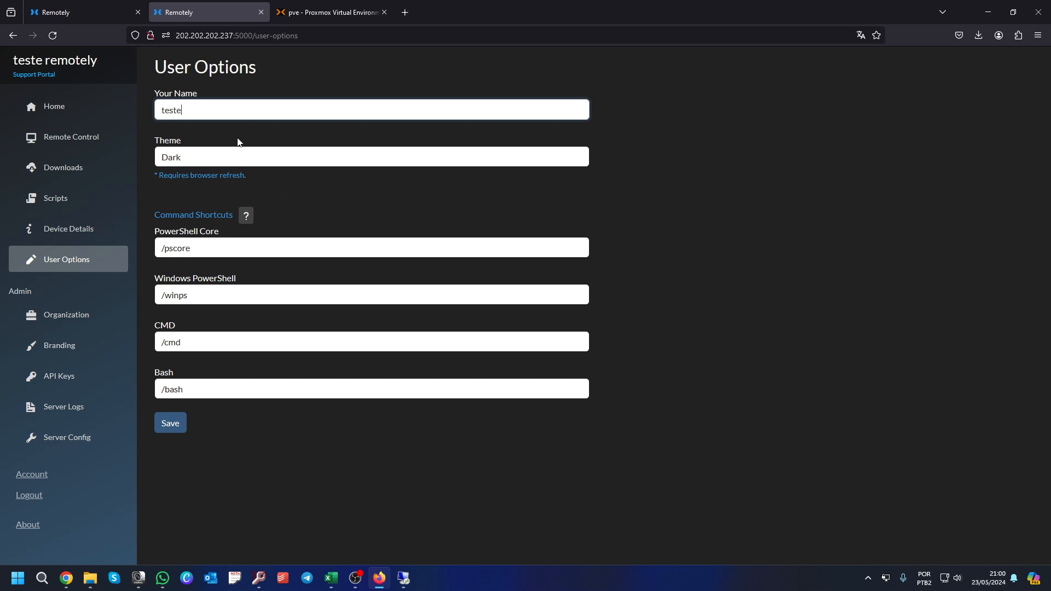
left_click(224, 160)
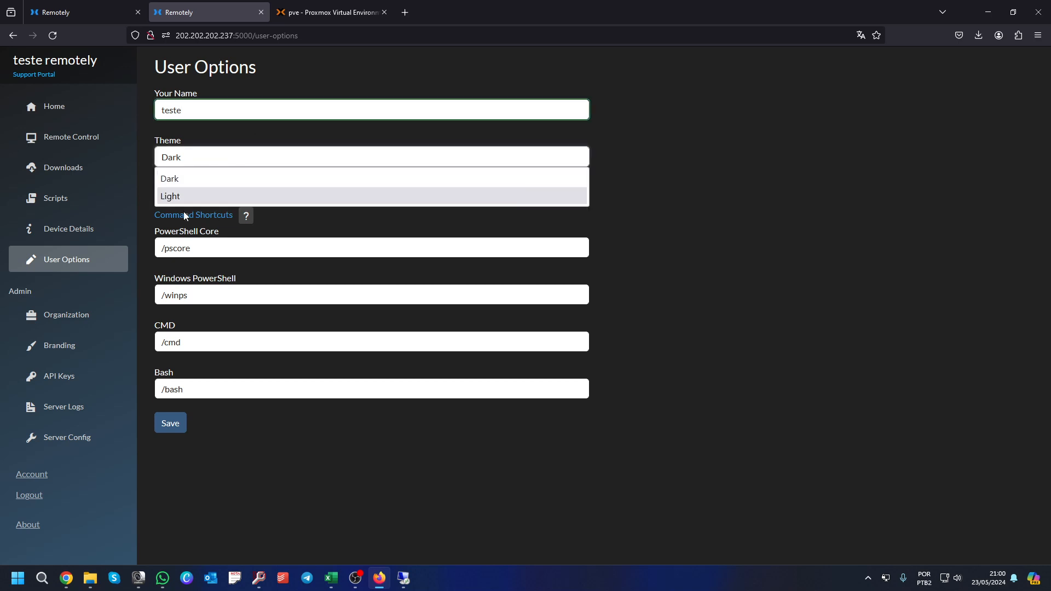
left_click(194, 198)
left_click(178, 422)
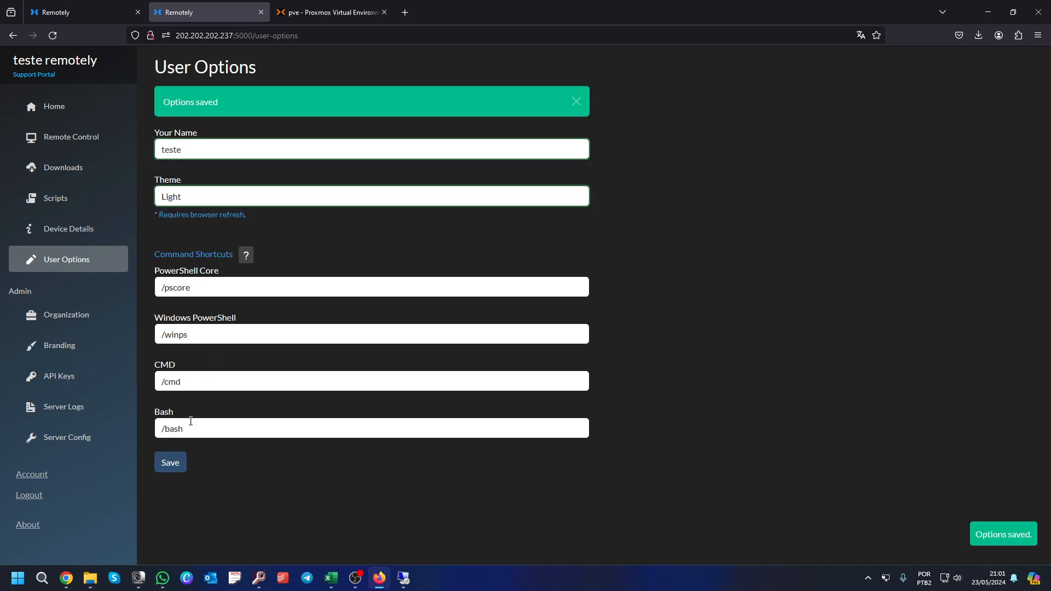
Set the theme to Dark in the user options and save.
left_click(219, 192)
left_click(222, 219)
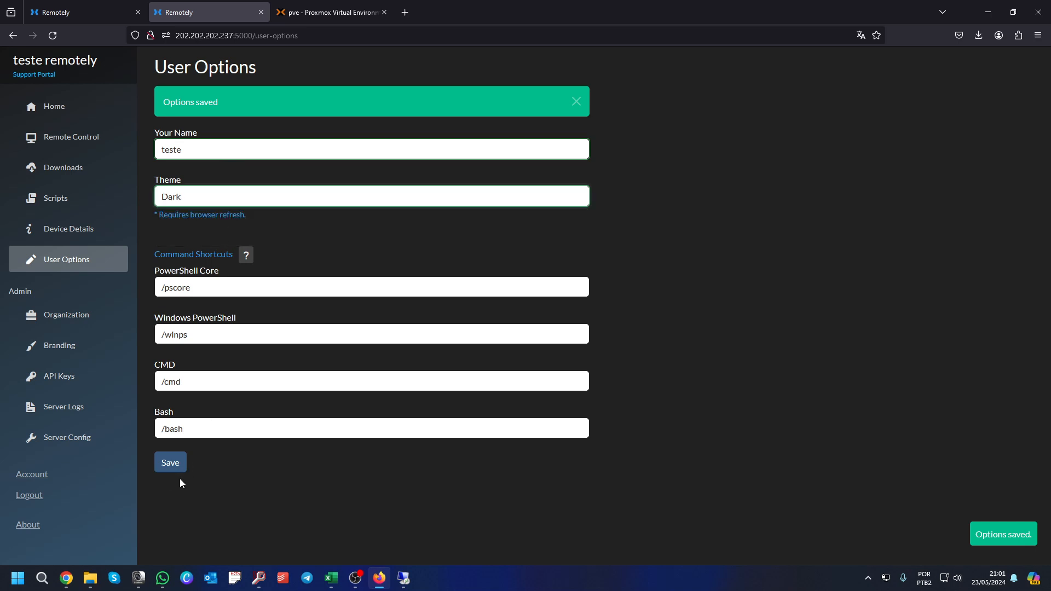
left_click(179, 470)
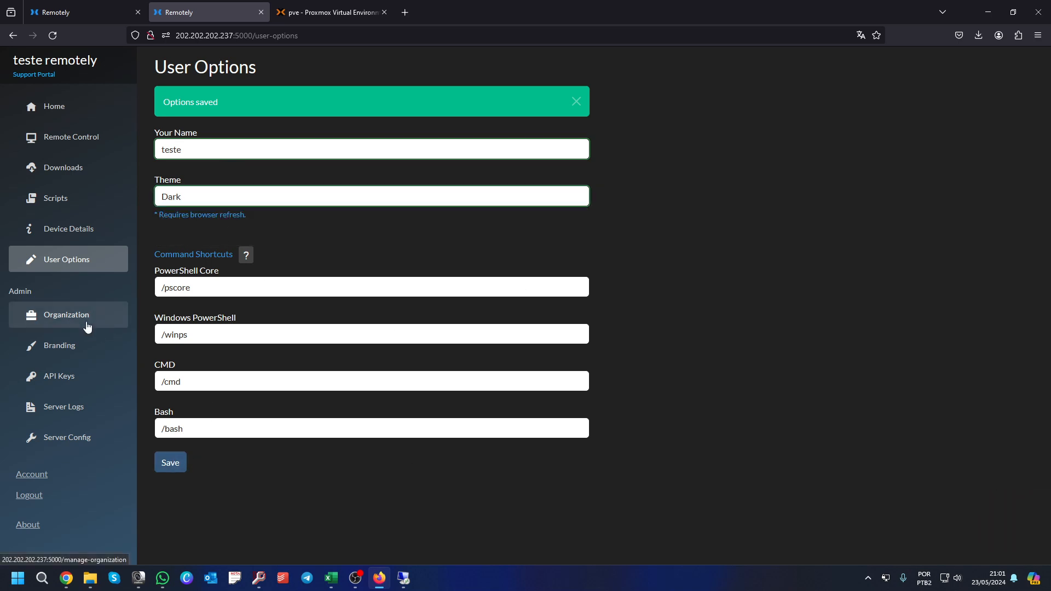
In the organization settings, shorten the organization name to "teste", apply it, and undo the change.
left_click(51, 314)
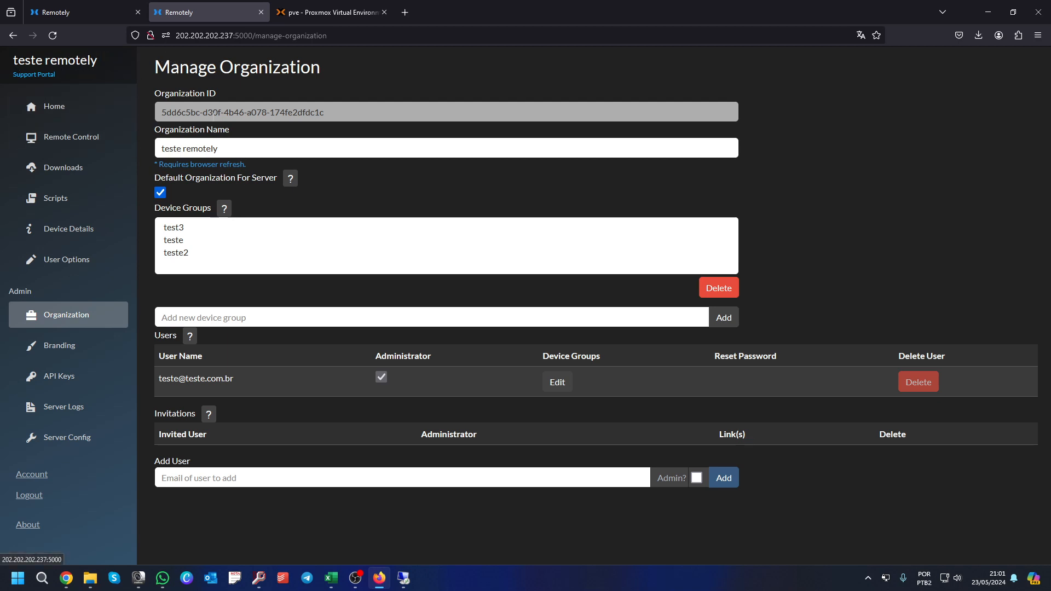
left_click(234, 148)
double_click(235, 148)
key("BackSpace")
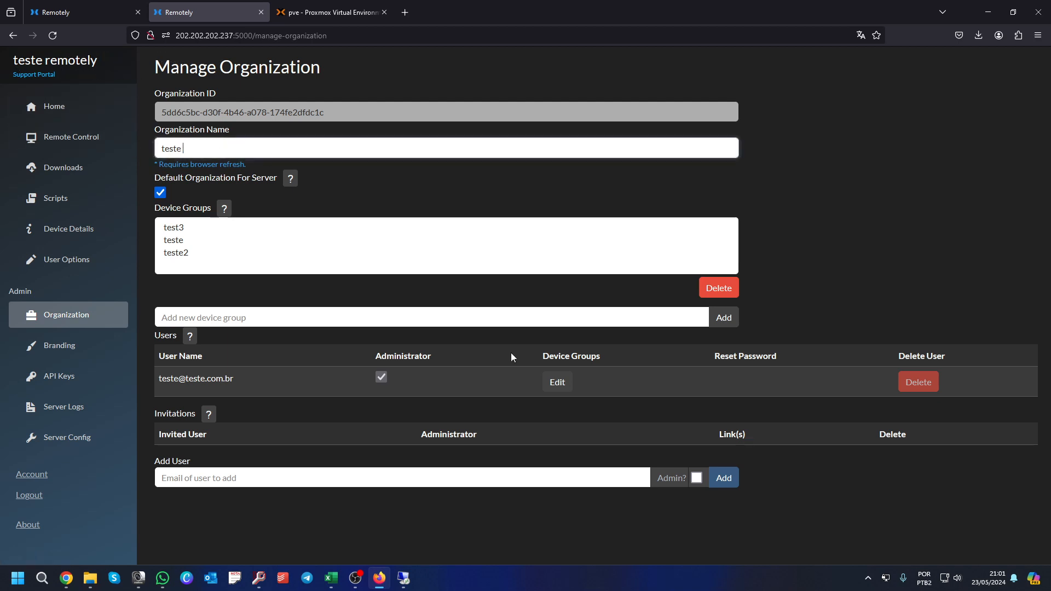
left_click(466, 505)
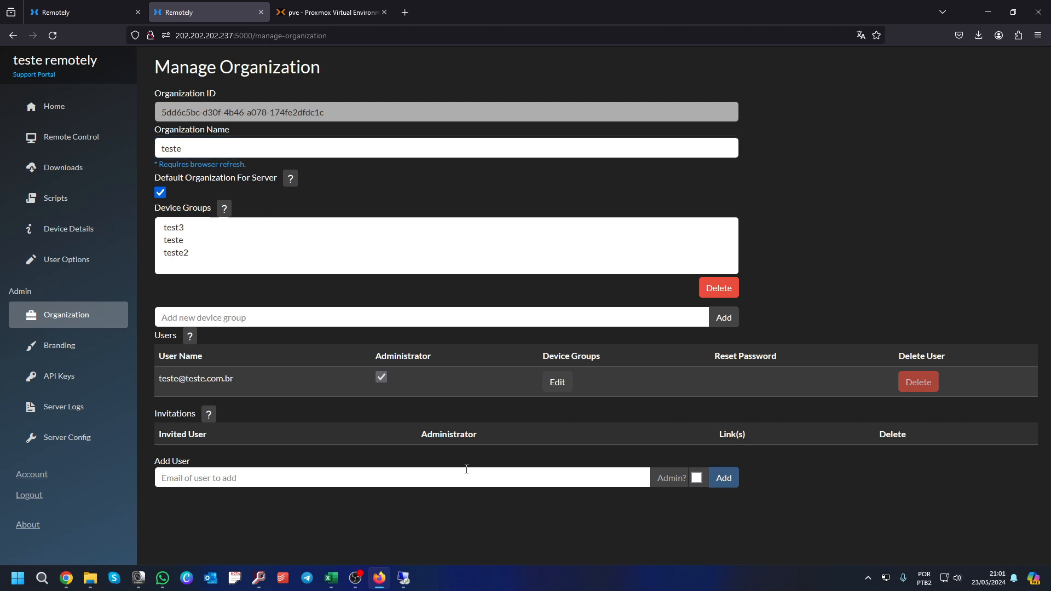
left_click(225, 147)
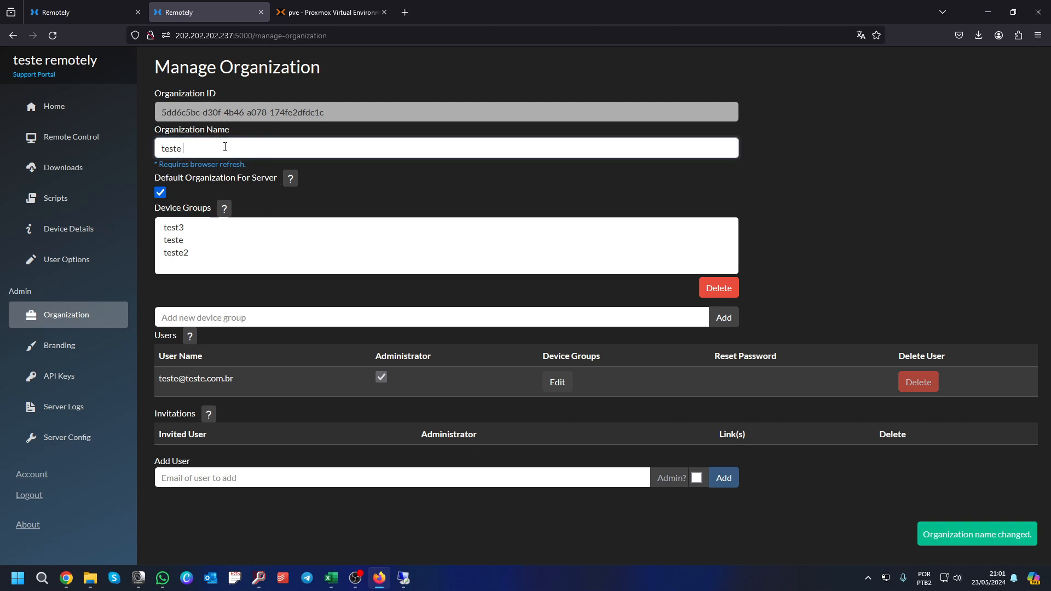
key("ctrl+z")
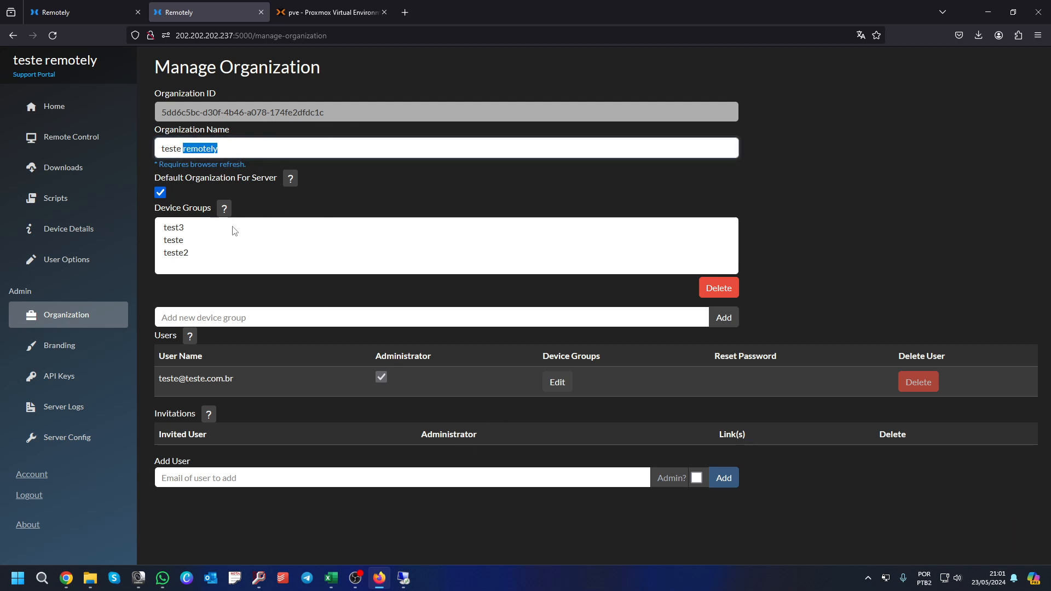
Add a new device group named "novo grupo" to the organization.
left_click(234, 316)
type("n")
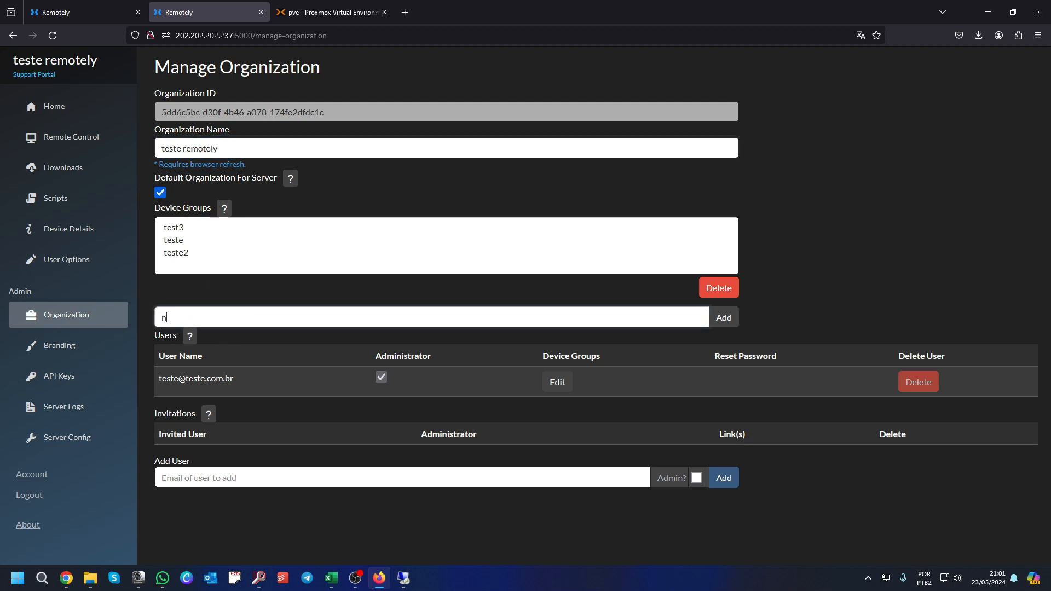
type("ovo grupo")
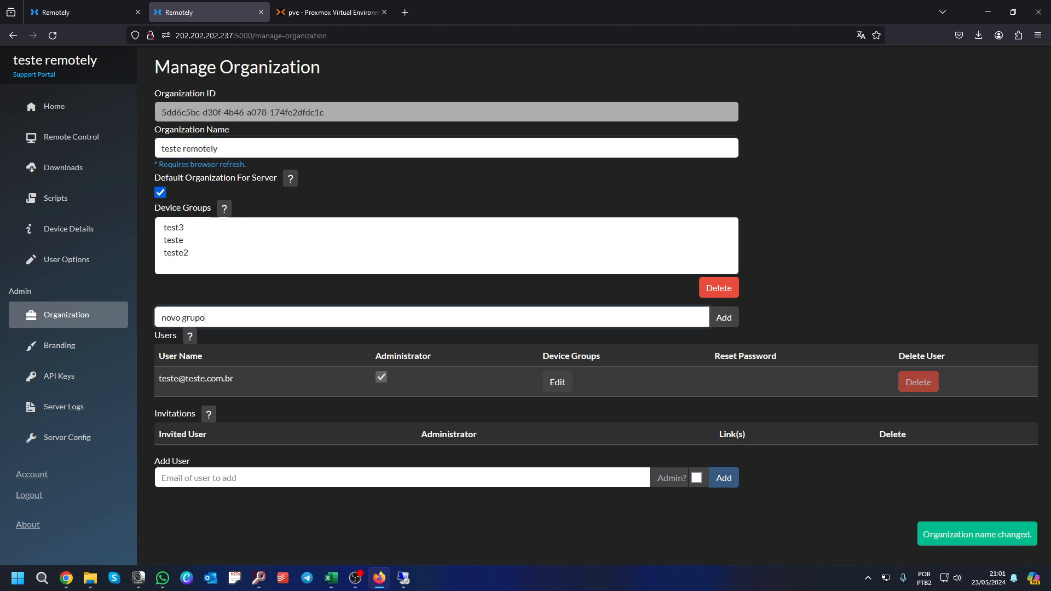
left_click(726, 321)
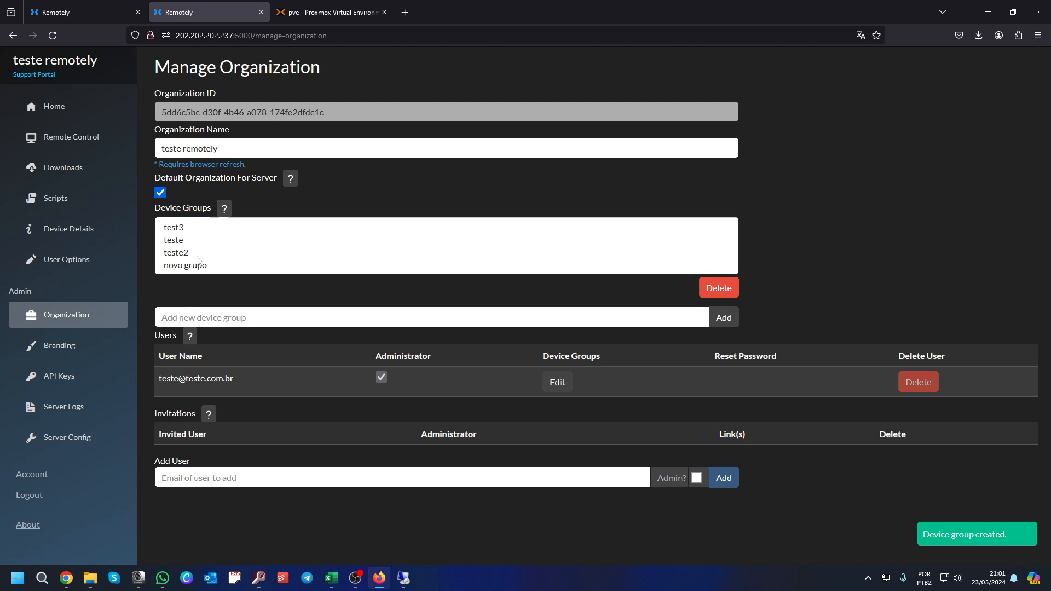
Check the device group choices on the devices page, and return to the organization settings' field for adding a user.
left_click(64, 107)
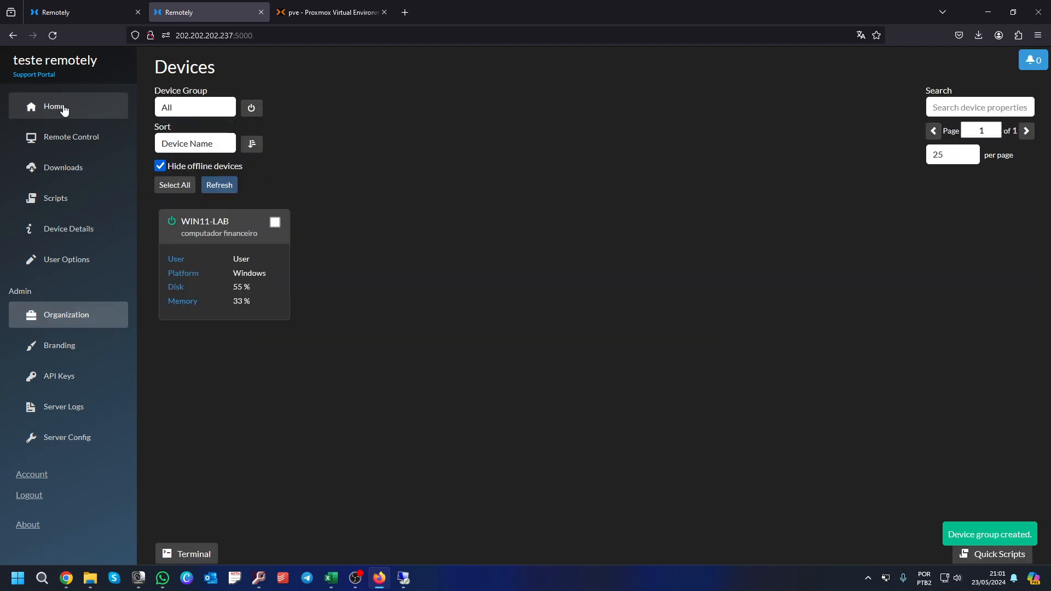
left_click(195, 107)
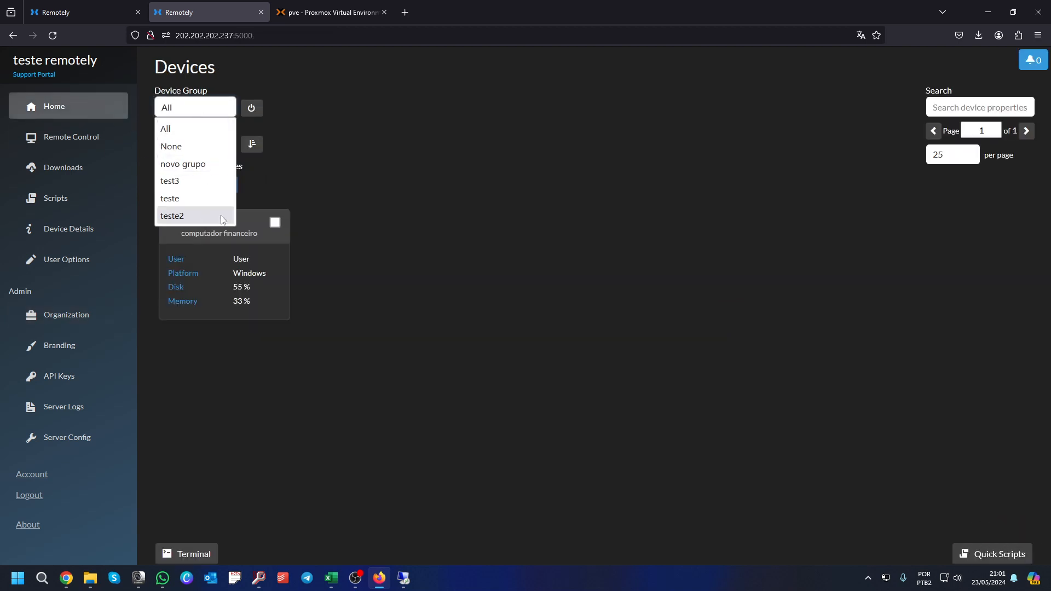
left_click(83, 317)
left_click(83, 350)
left_click(82, 316)
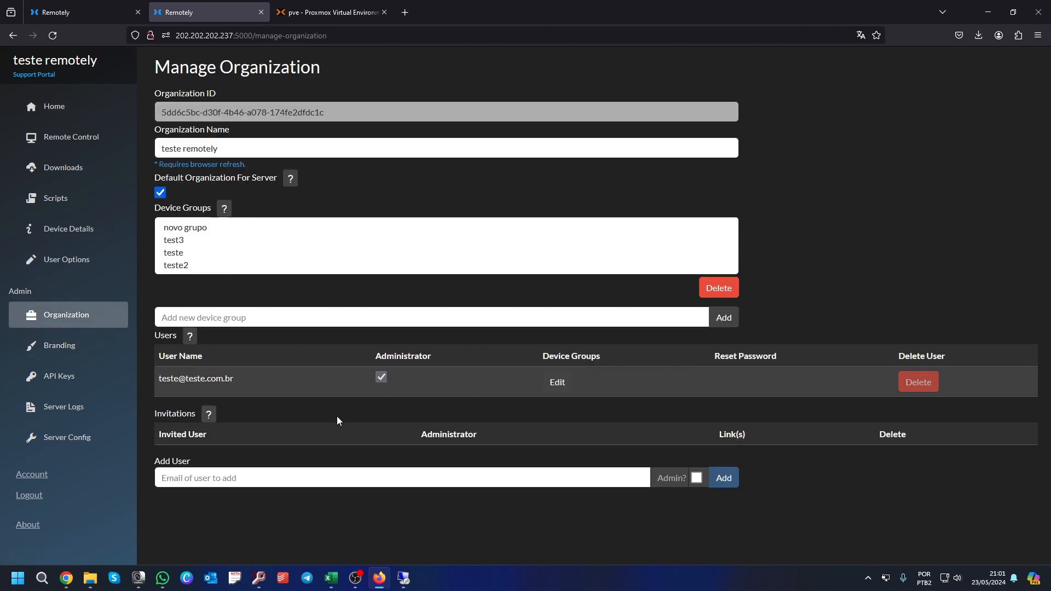
left_click(285, 477)
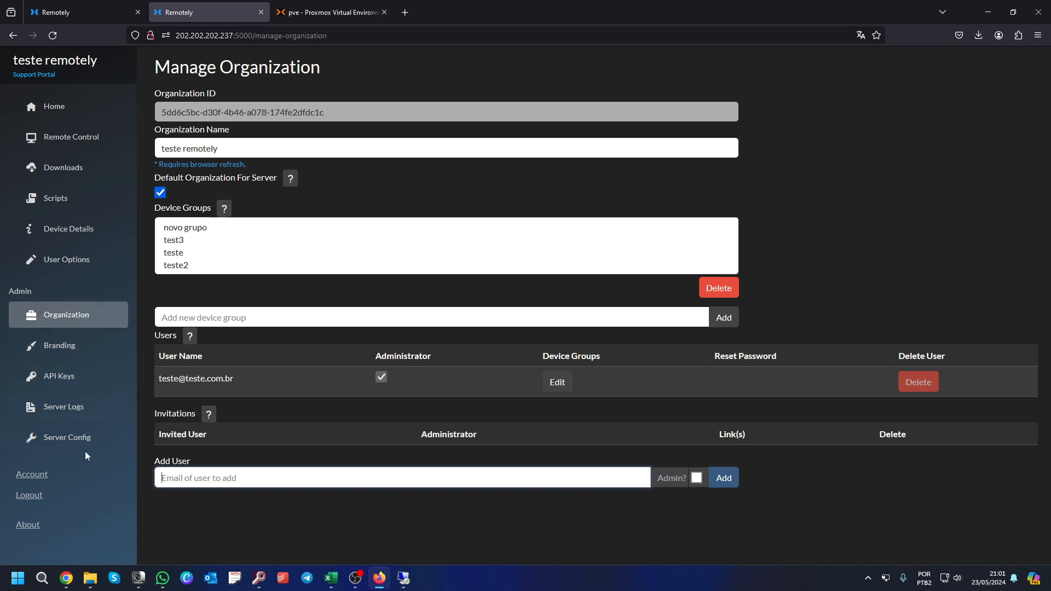
View the branding settings with the product name field, the API keys page and the server logs.
left_click(76, 346)
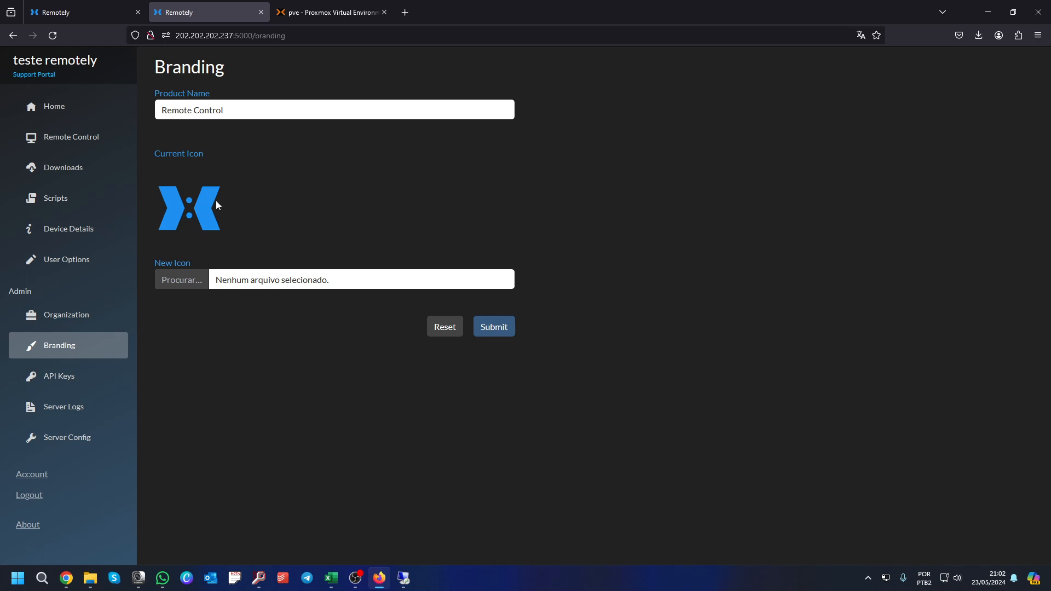
left_click(261, 110)
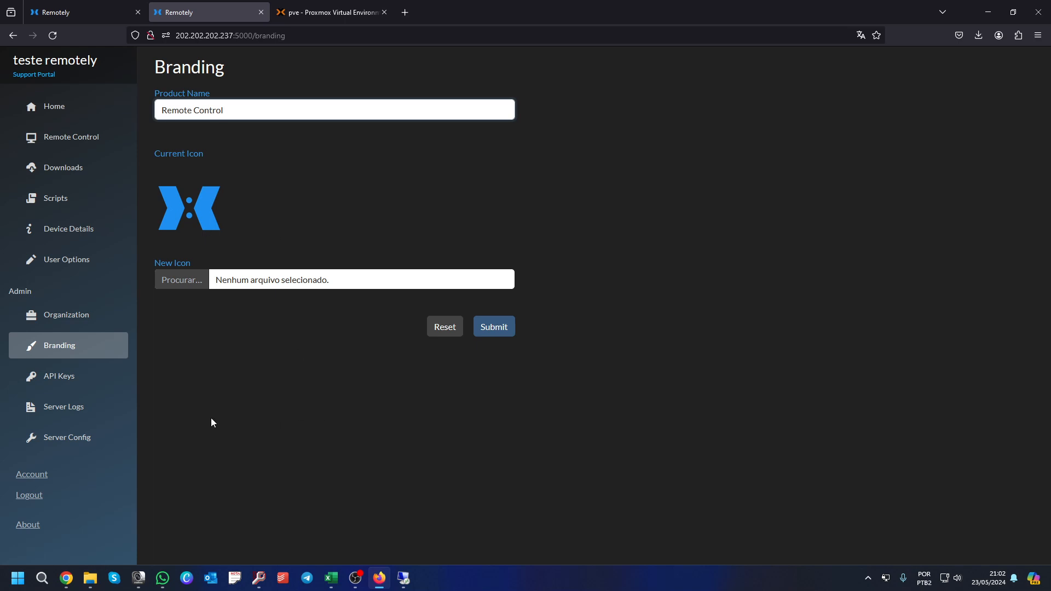
left_click(68, 380)
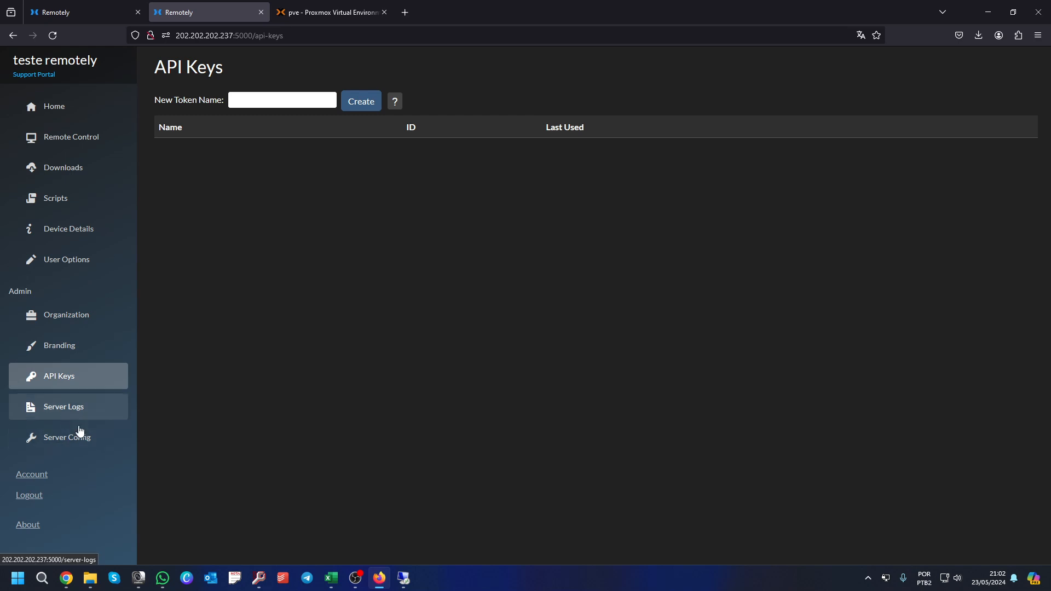
left_click(94, 411)
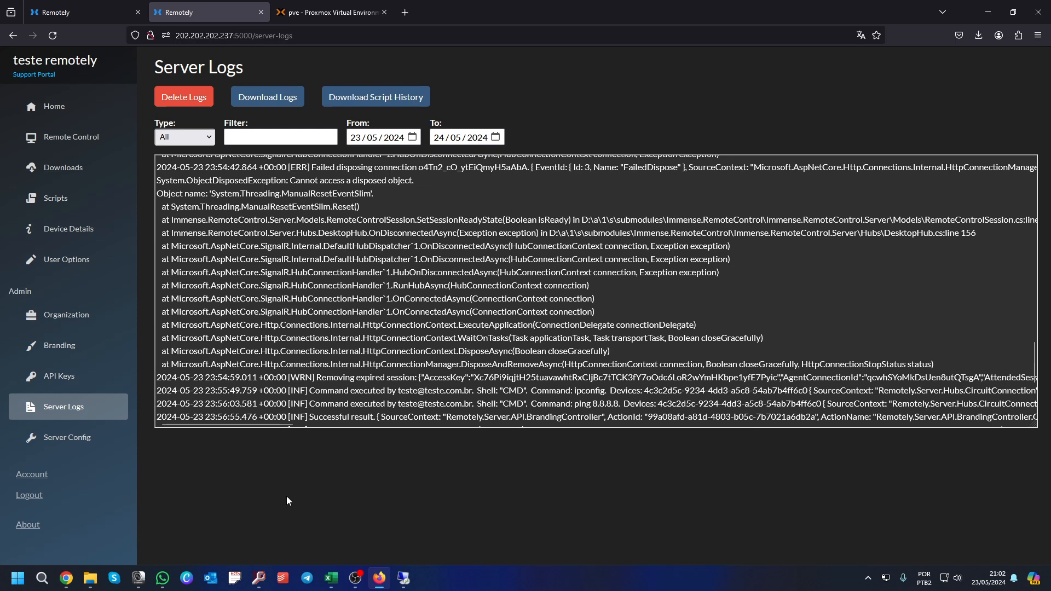
Examine the server configuration from the server info and admins through the application, SMTP, theme and trusted origin settings.
left_click(80, 444)
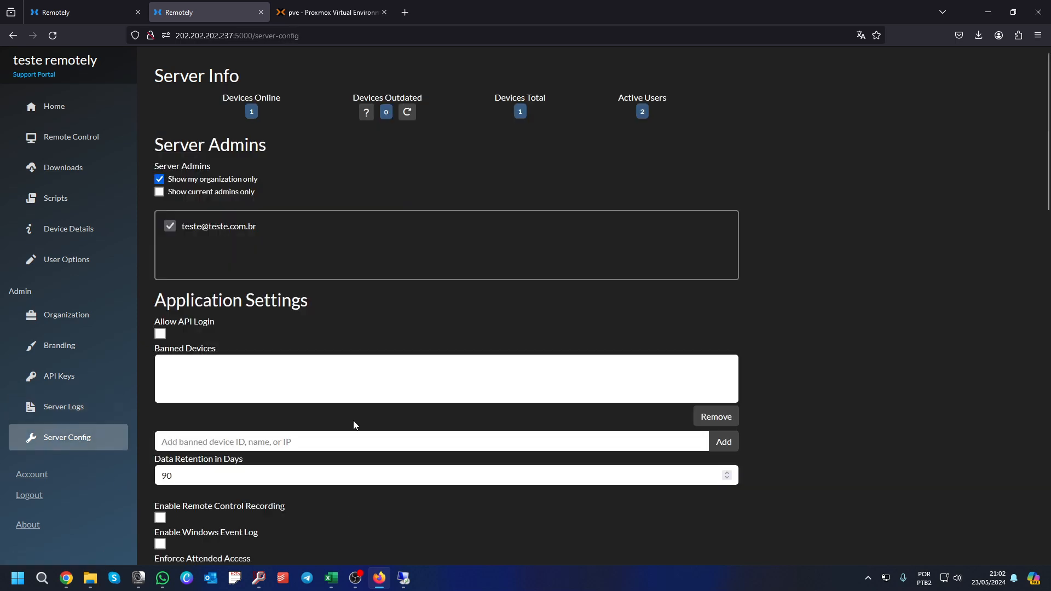
scroll(420, 313, "down", 3)
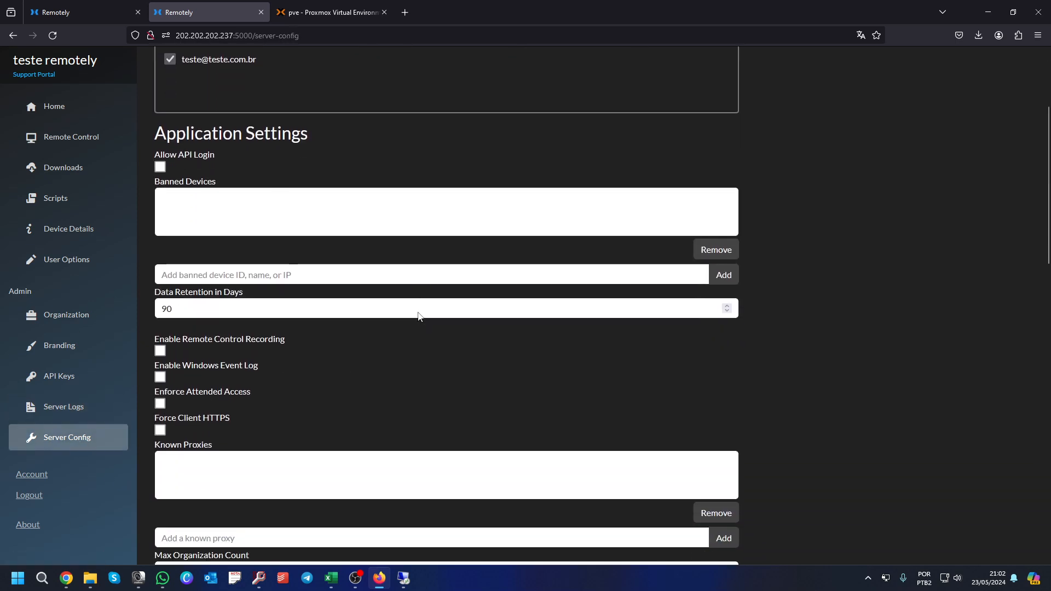
scroll(418, 315, "down", 2)
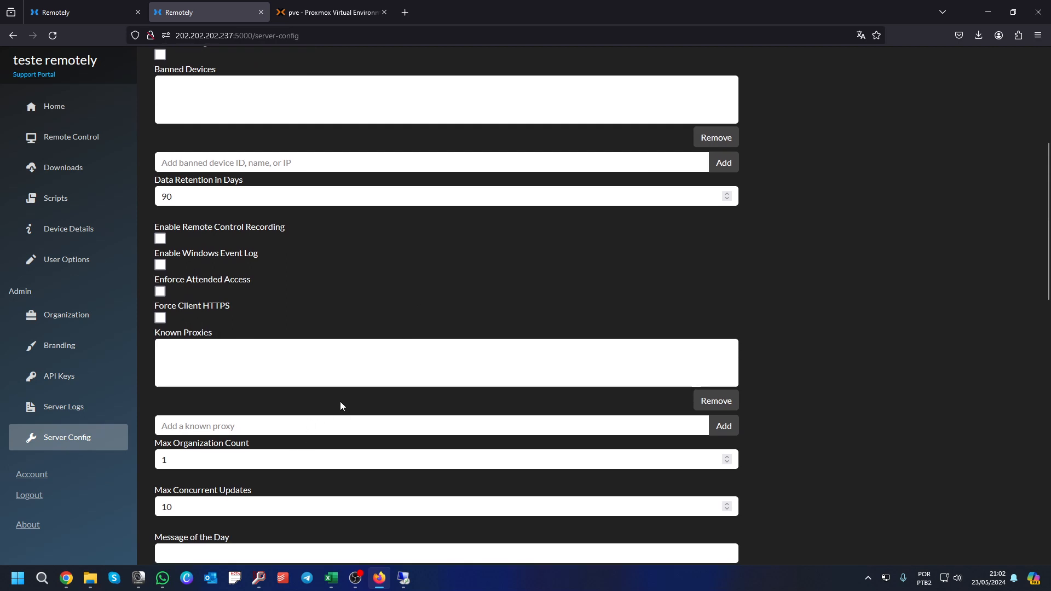
scroll(340, 402, "down", 3)
scroll(328, 366, "down", 4)
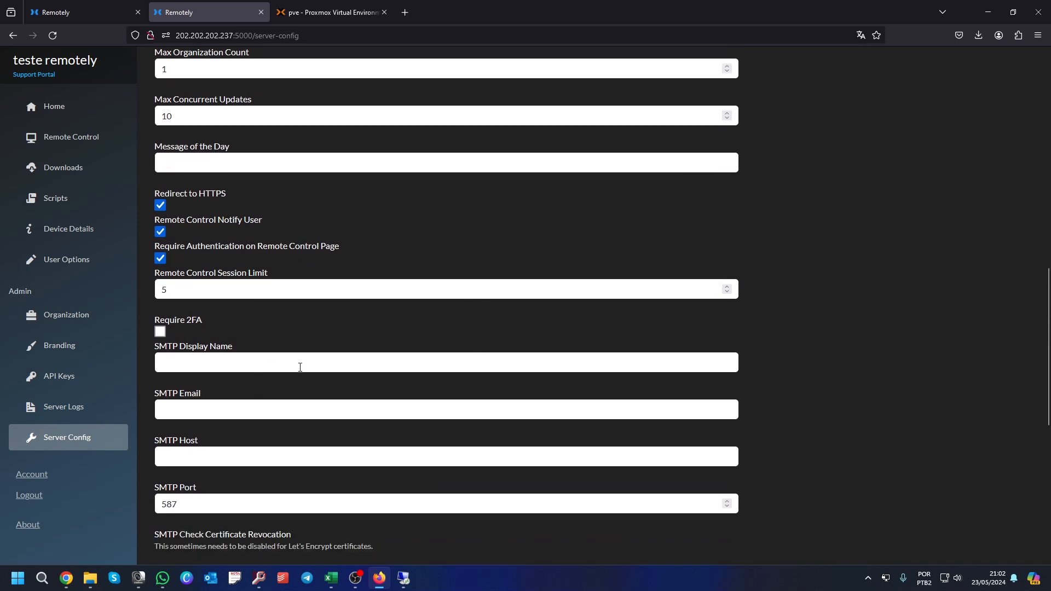
scroll(352, 366, "down", 3)
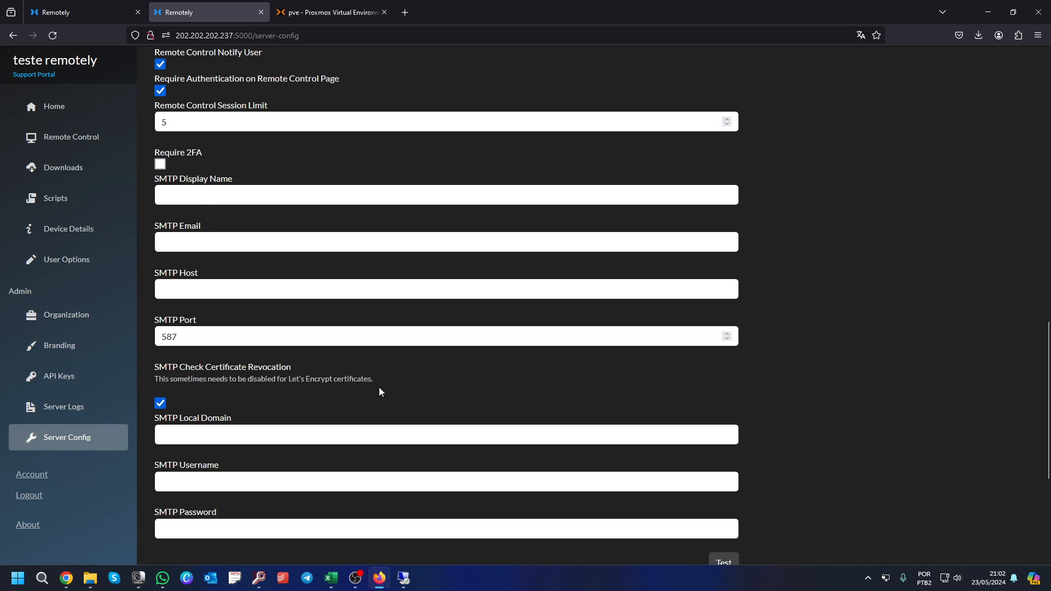
scroll(485, 365, "down", 3)
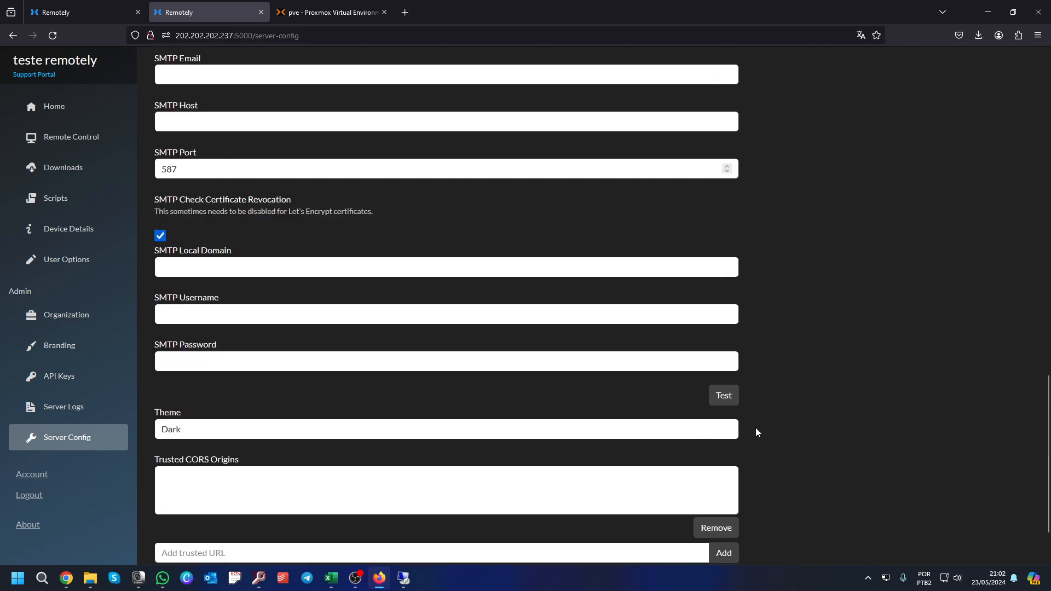
scroll(756, 428, "down", 3)
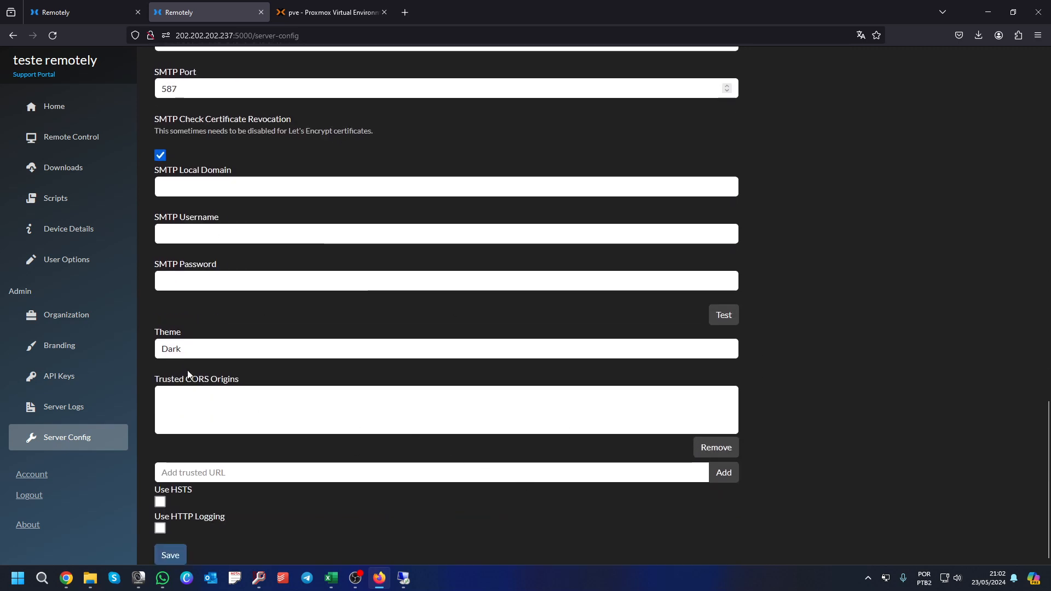
left_click(196, 353)
left_click(363, 560)
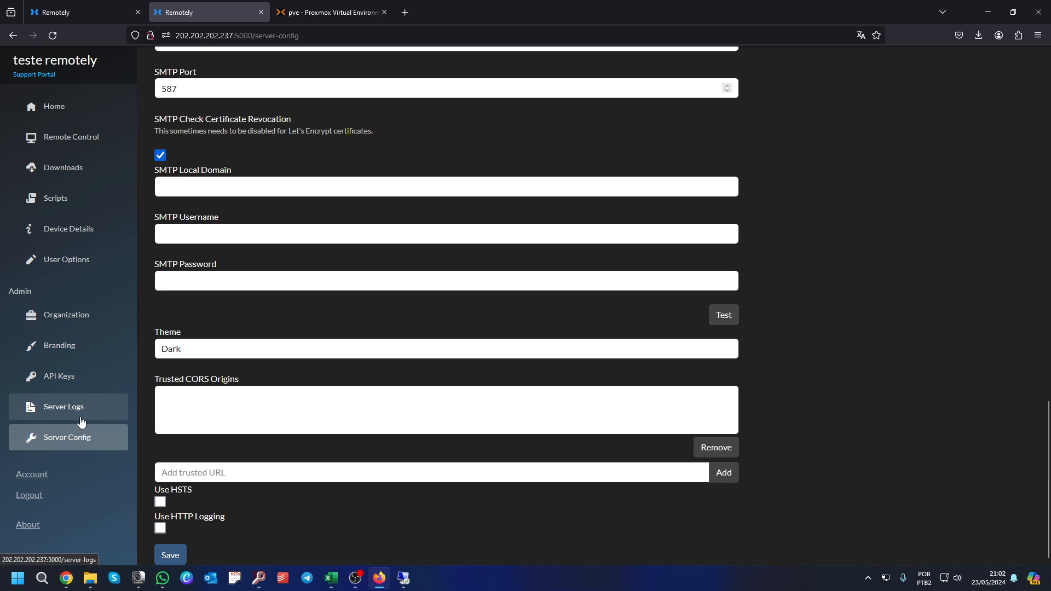
scroll(88, 421, "up", 10)
scroll(81, 420, "up", 3)
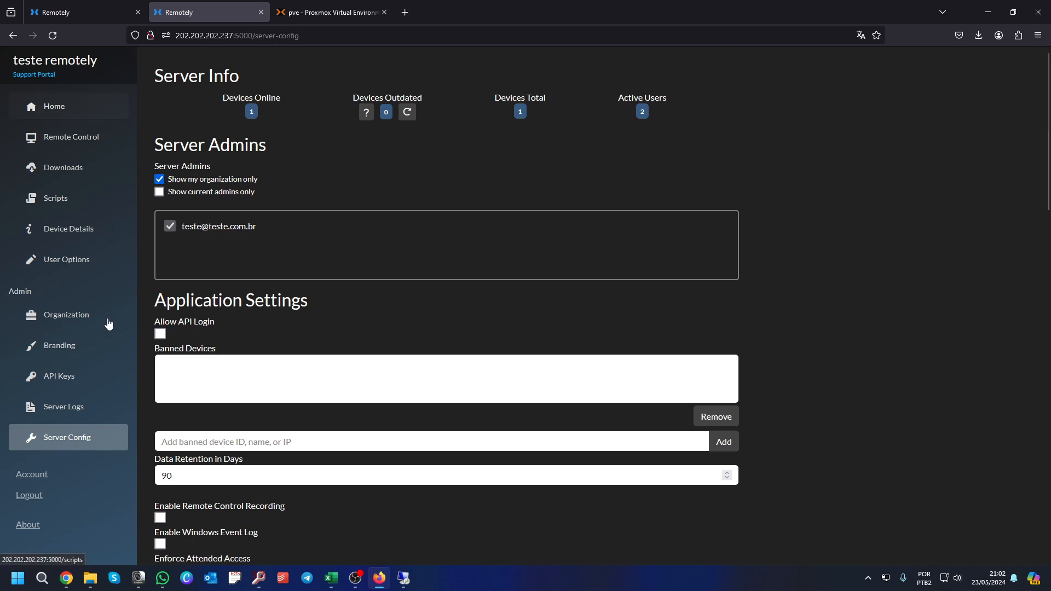
Review the account settings: profile, email, password, two-factor authentication and personal data.
left_click(33, 475)
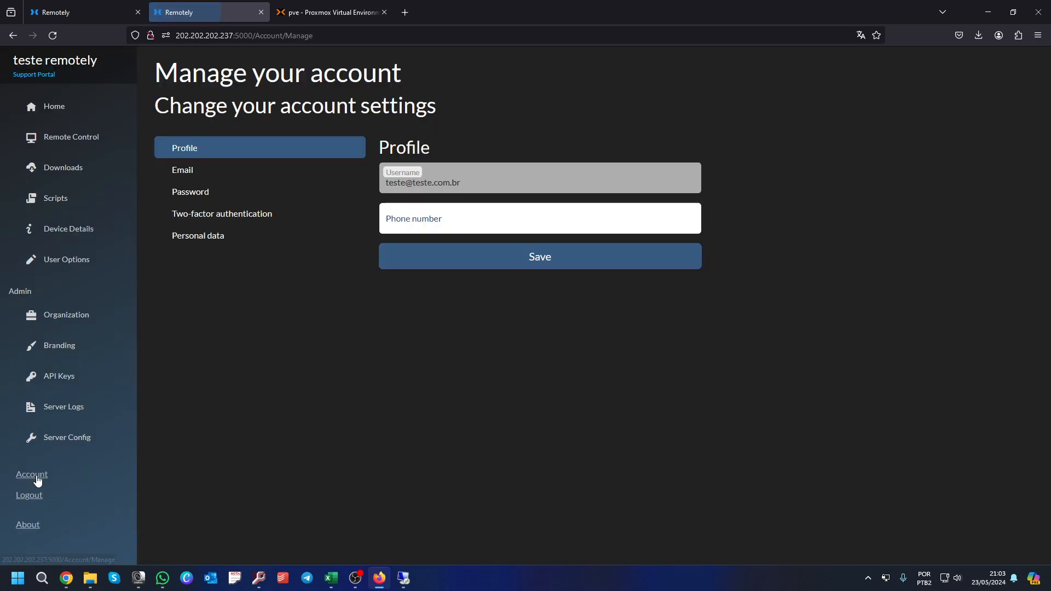
left_click(201, 171)
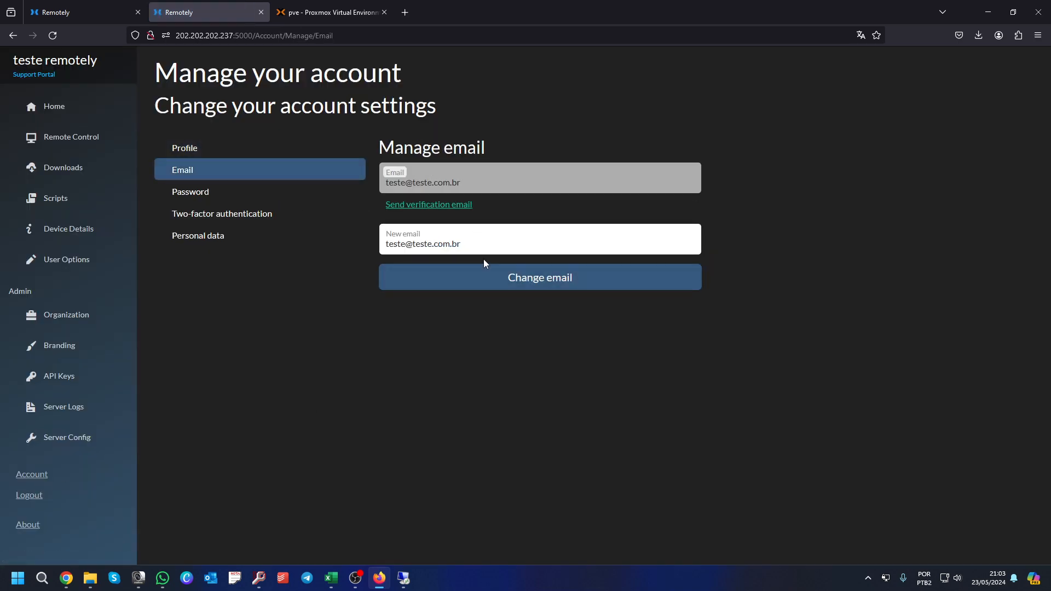
left_click(188, 192)
left_click(237, 216)
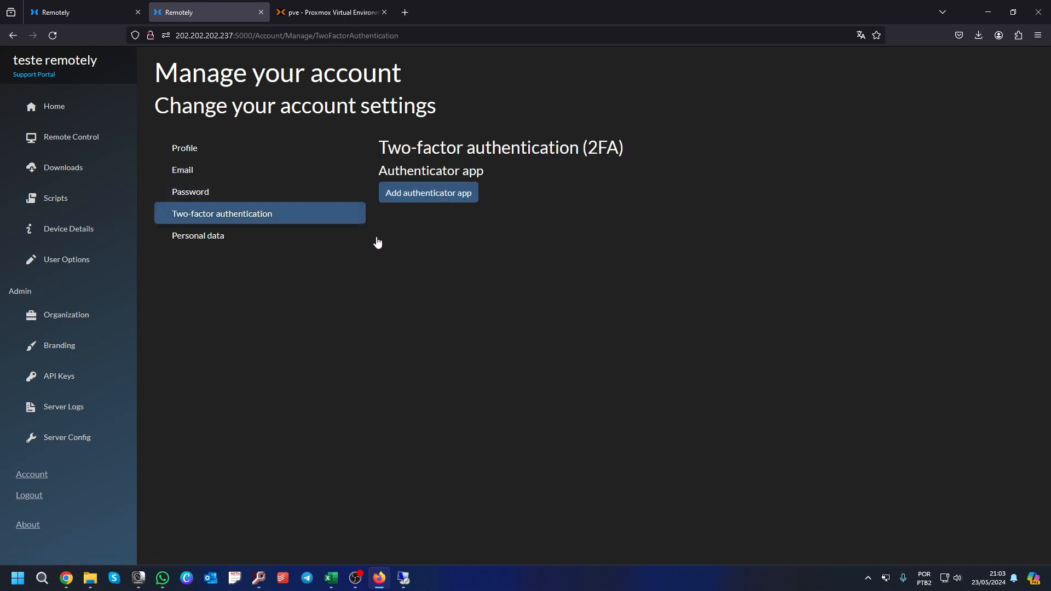
left_click(217, 245)
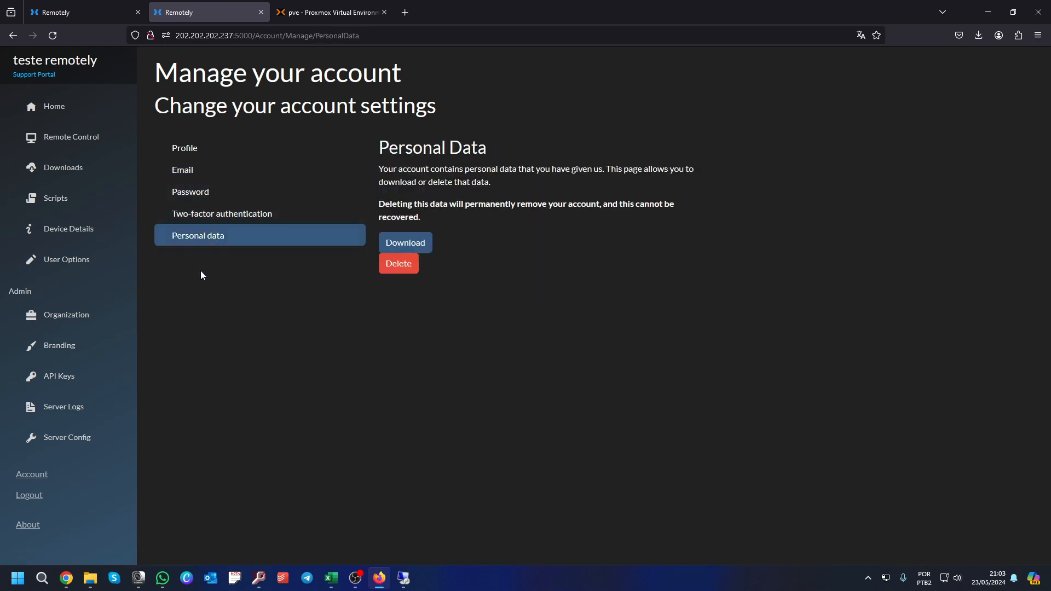
Log out of the portal, open the home page in a separate browser tab and close that tab.
left_click(36, 494)
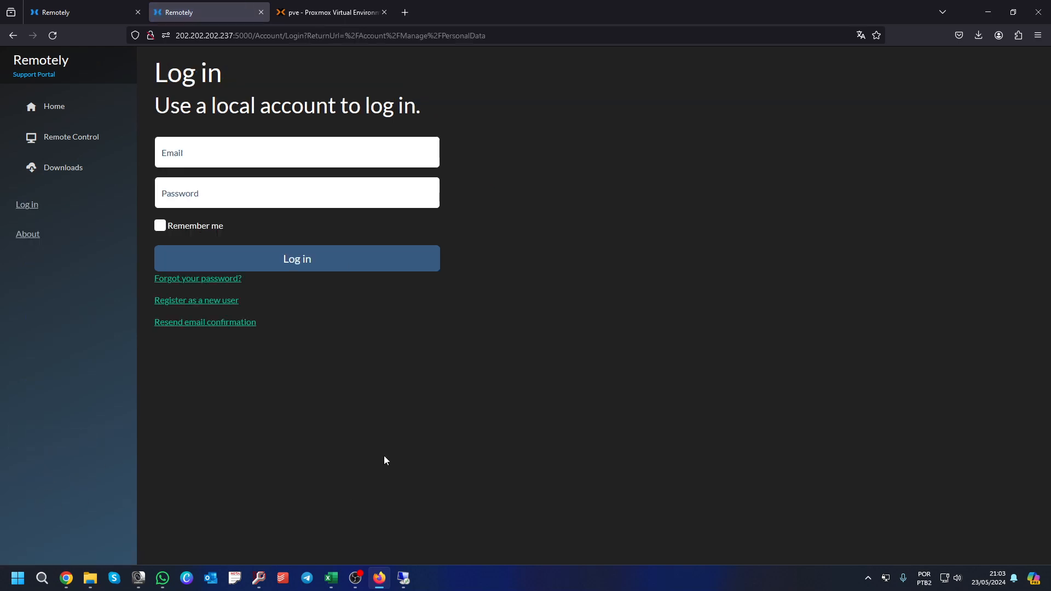
middle_click(75, 117)
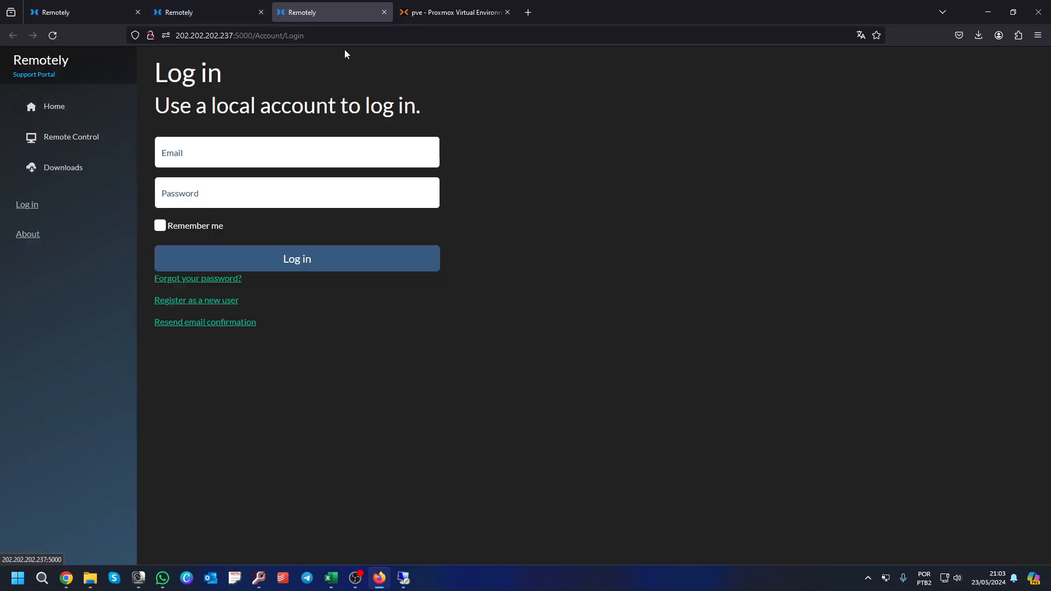
left_click(384, 12)
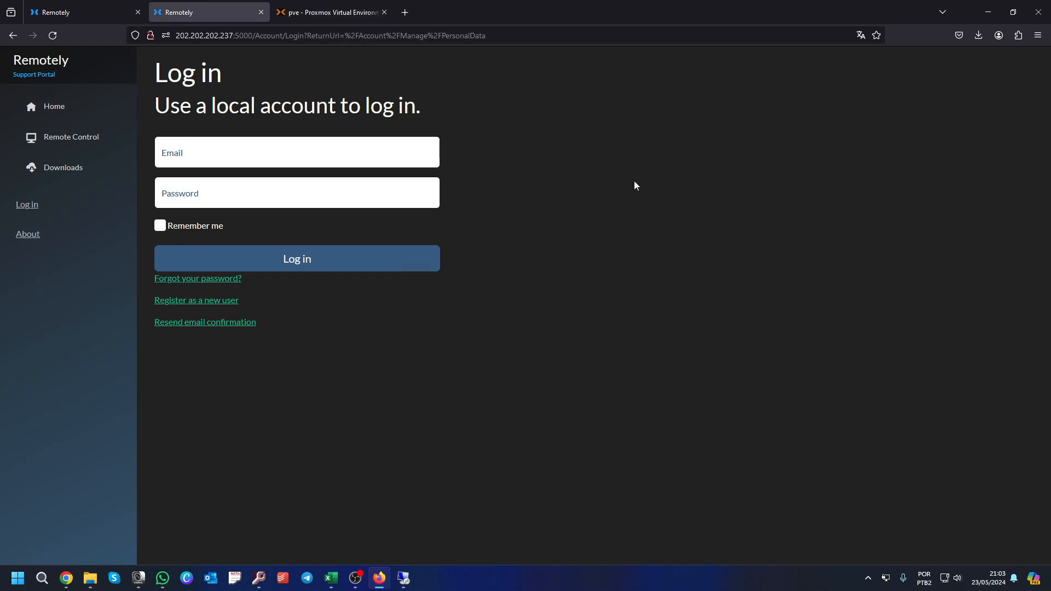